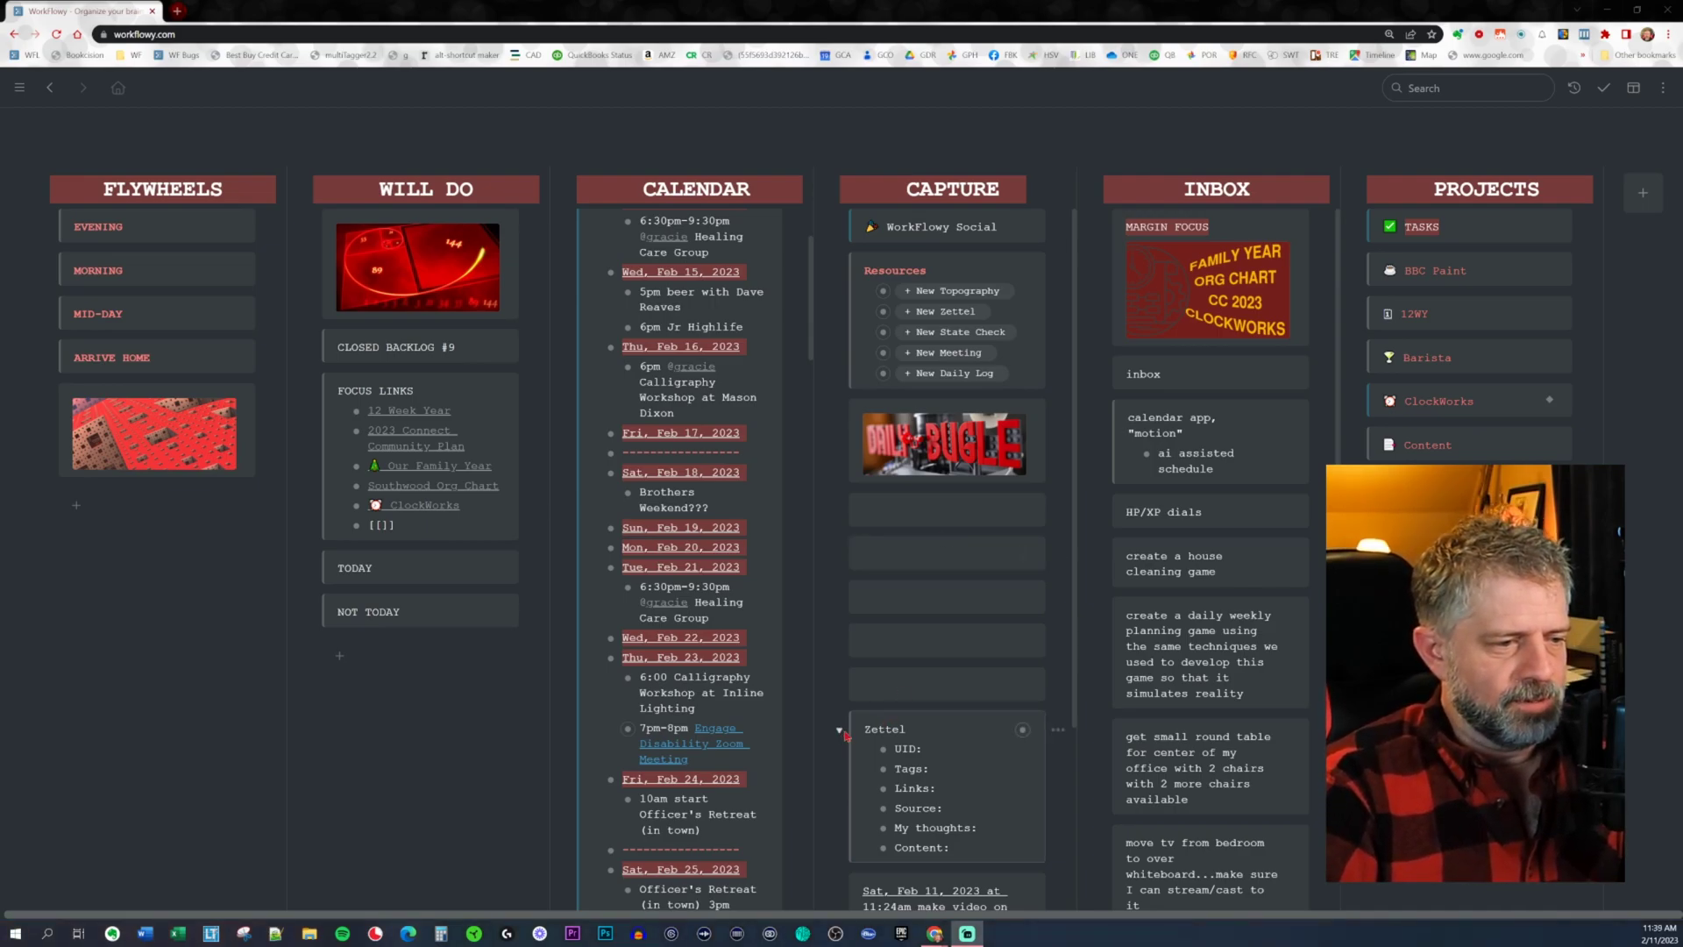
Collapse and re-expand the Zettel card in Capture to show its fields, then edit its Links field
left_click(838, 729)
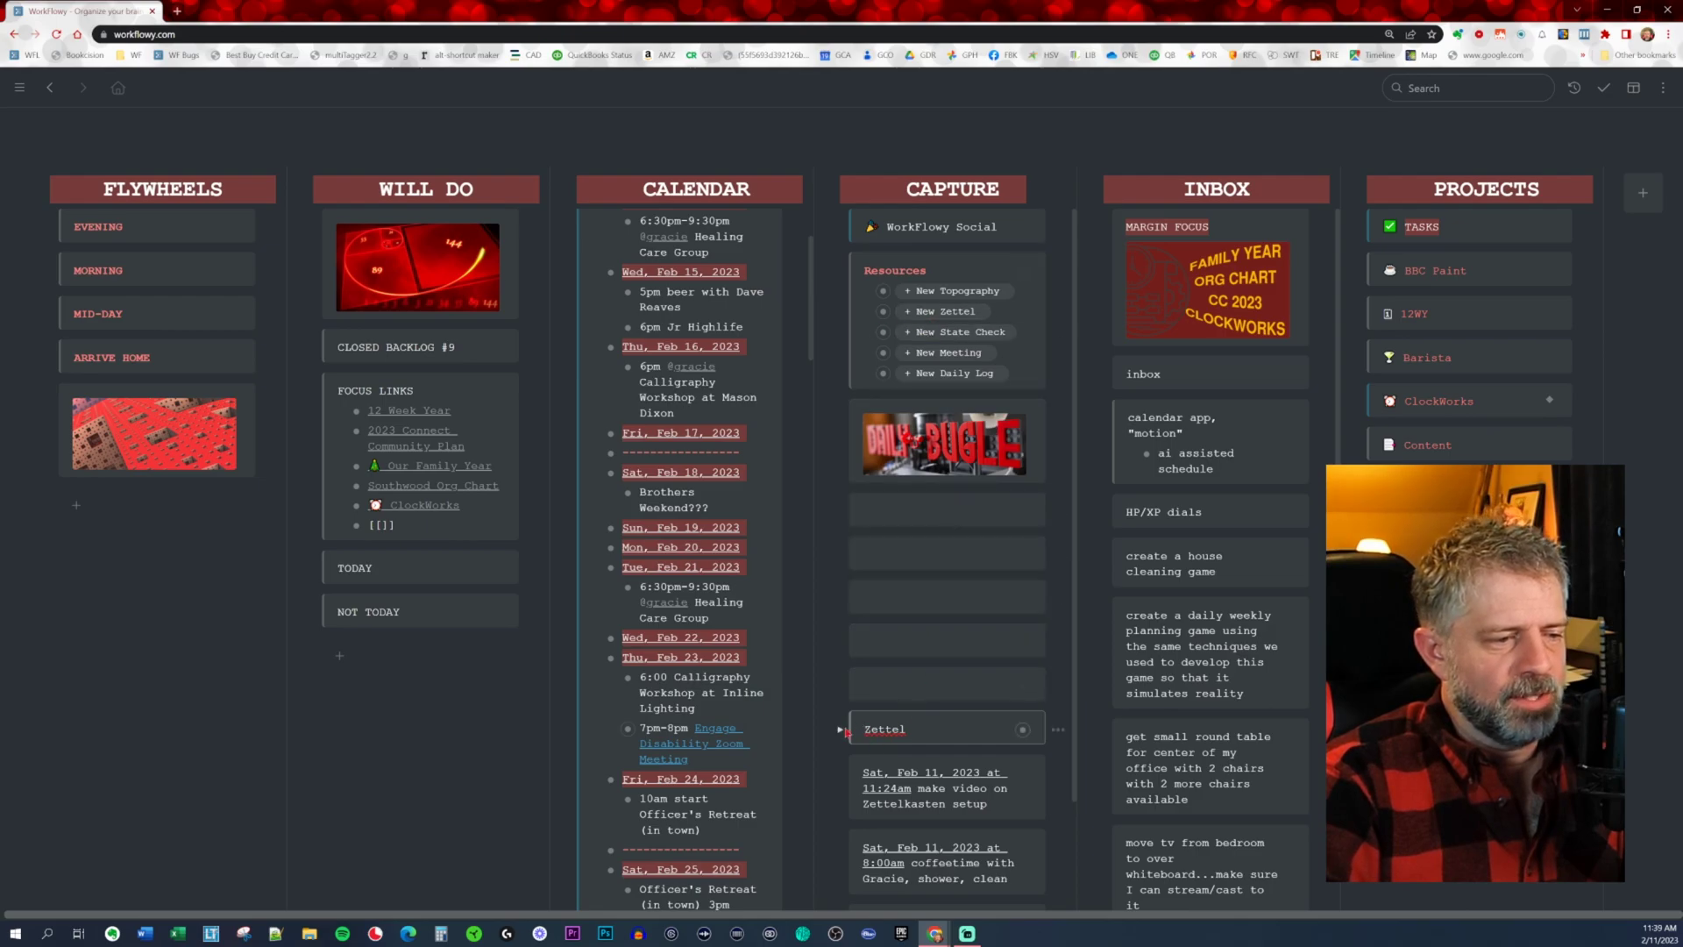
key("ctrl+Down")
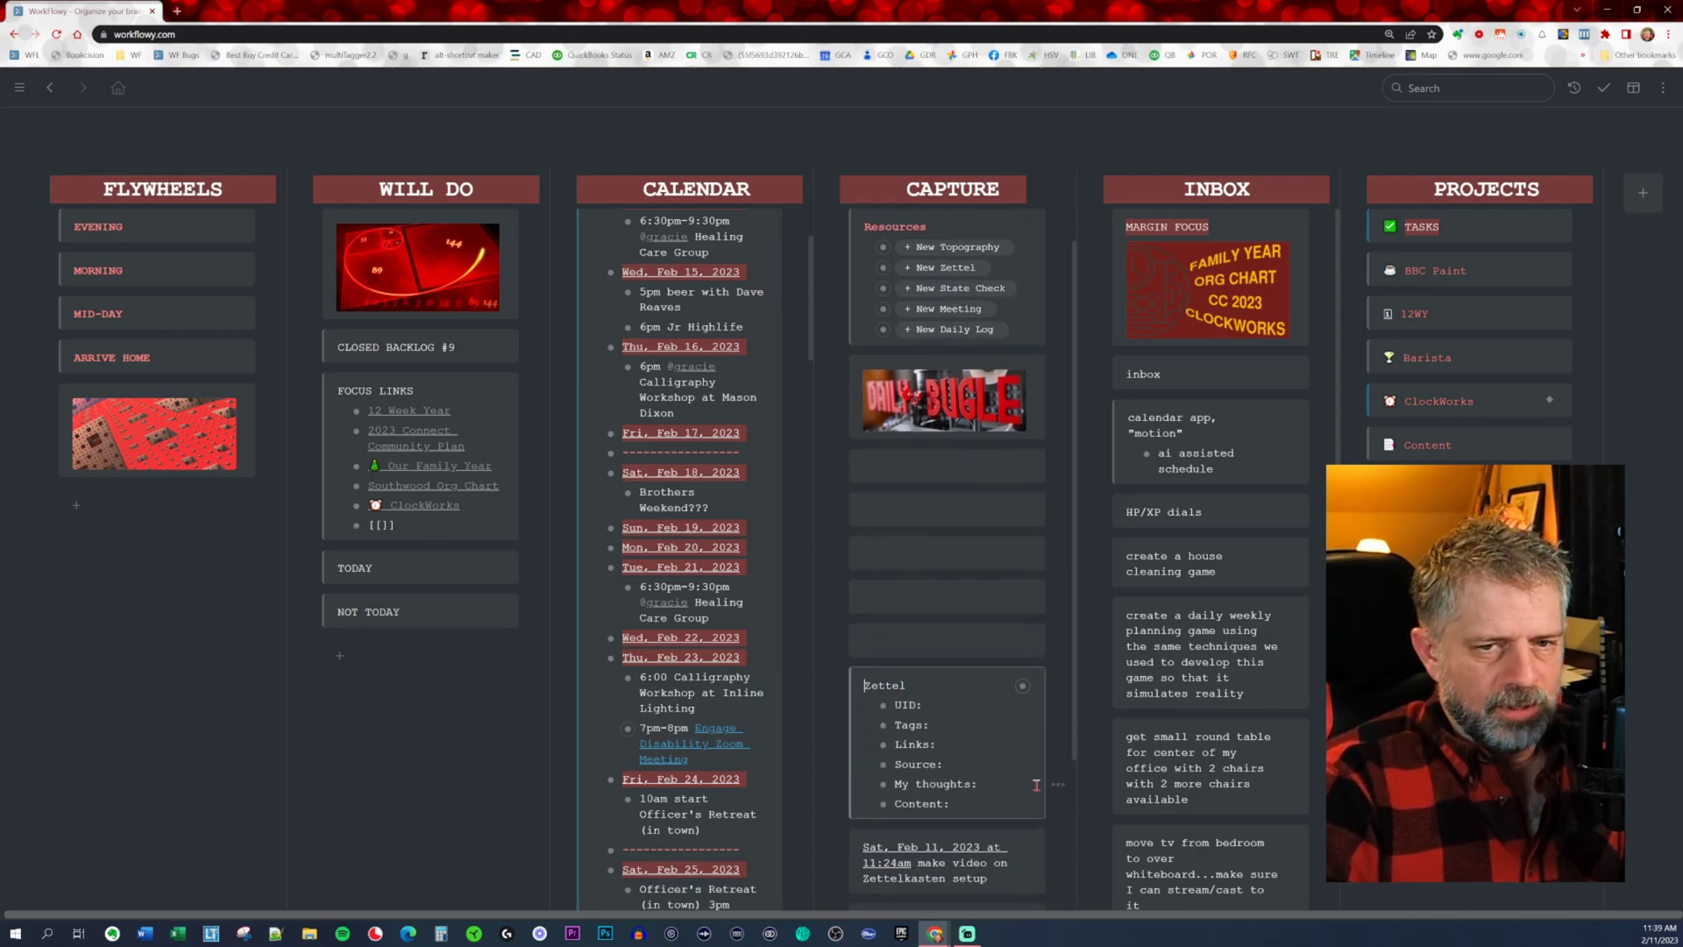
scroll(1036, 785, "down", 2)
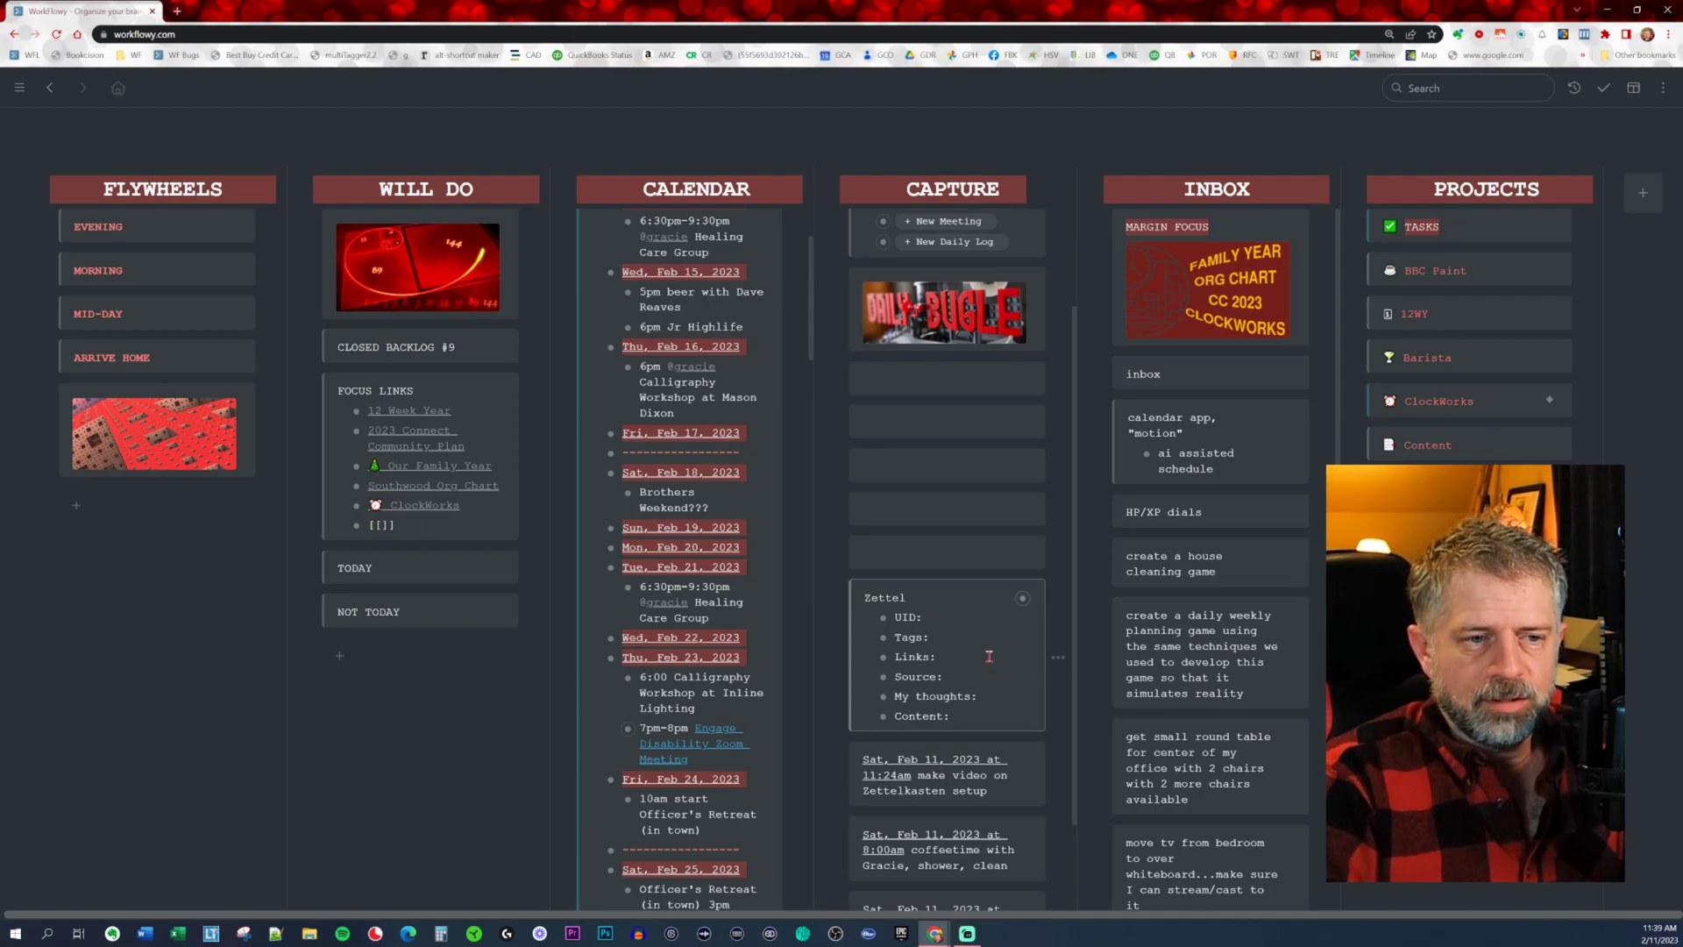
left_click(989, 655)
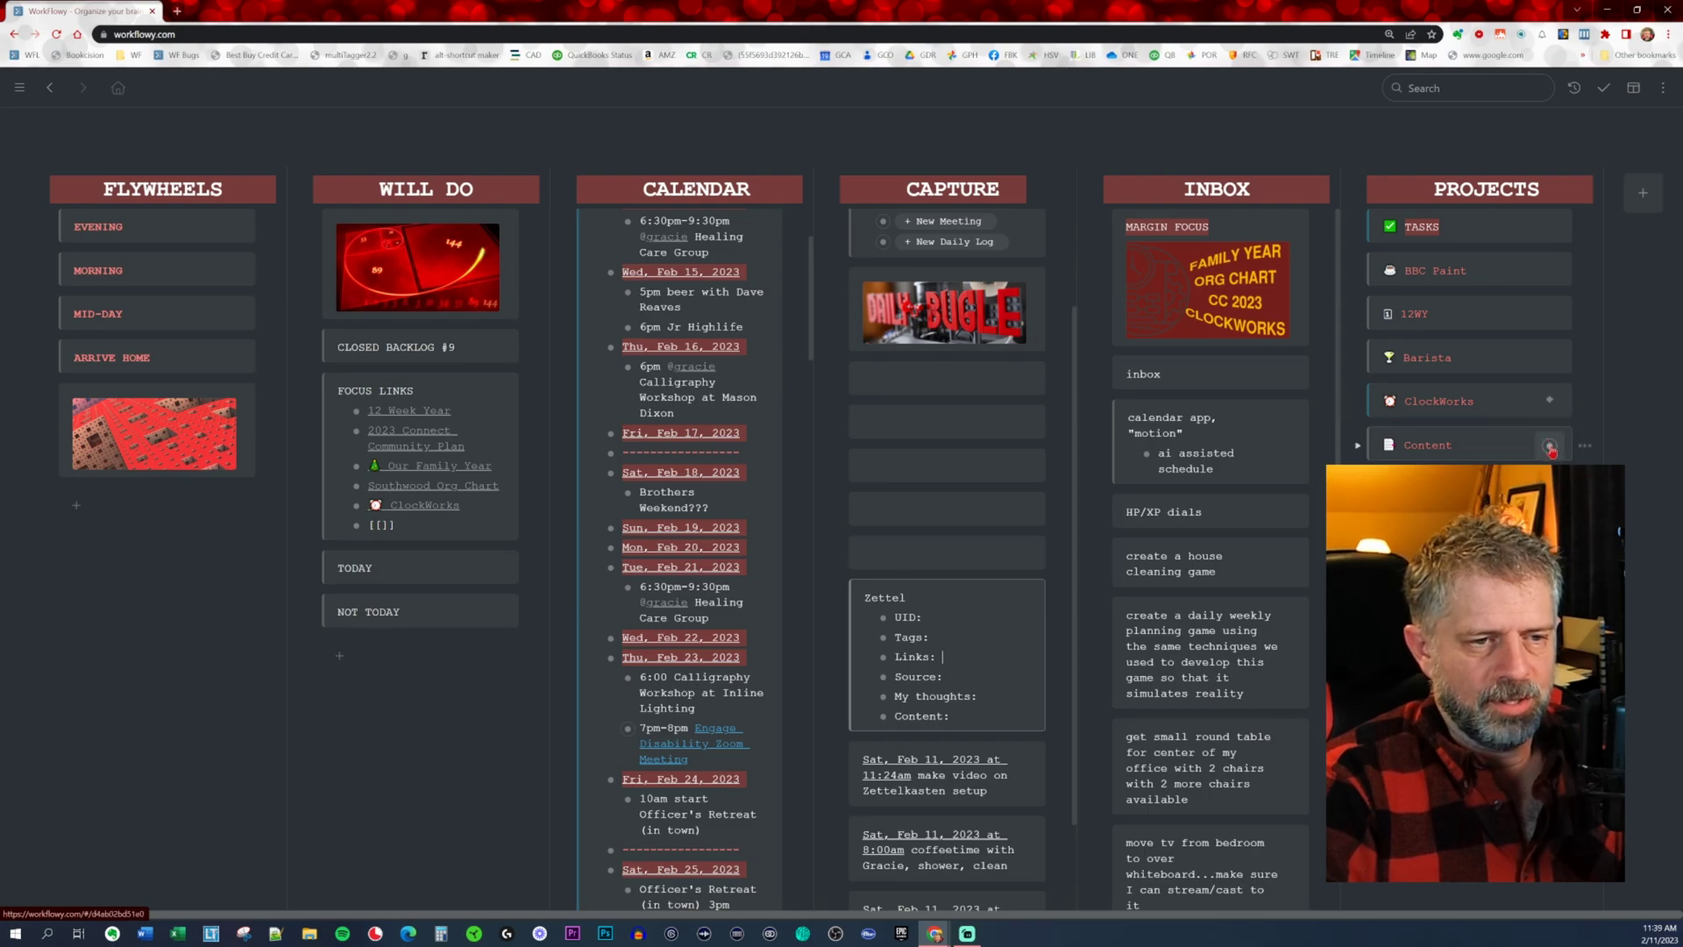
Zoom into Knowledge Lab and then #tt Taxonomy, browse its topic list, and edit the title's end
left_click(1549, 488)
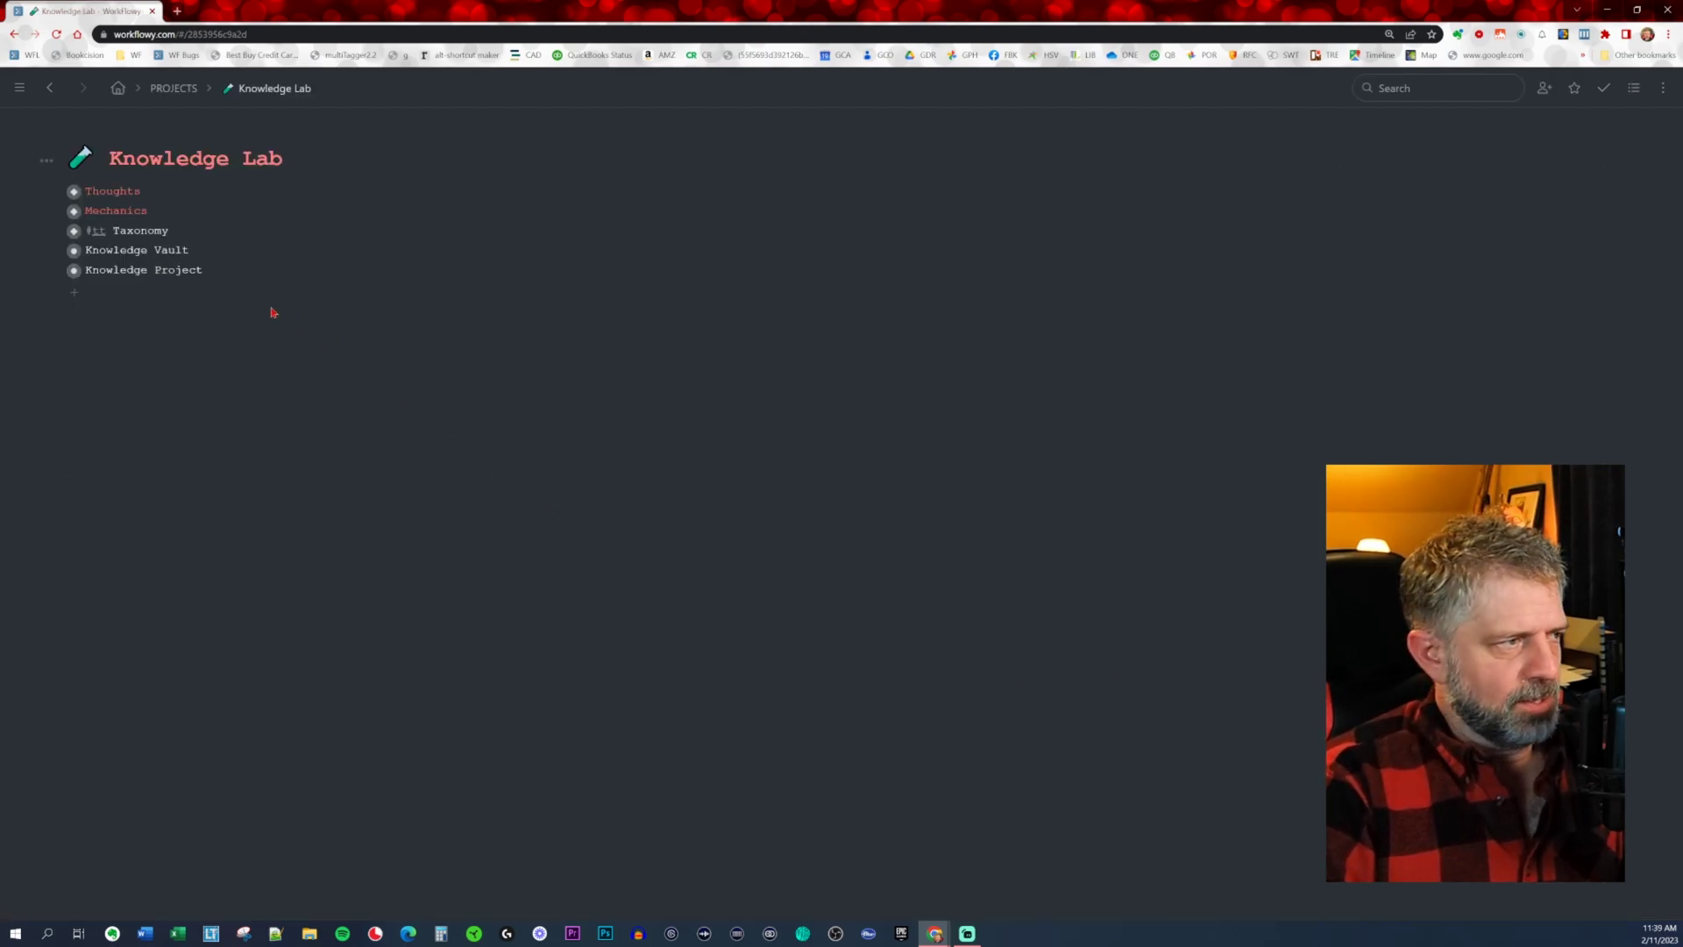
left_click(74, 230)
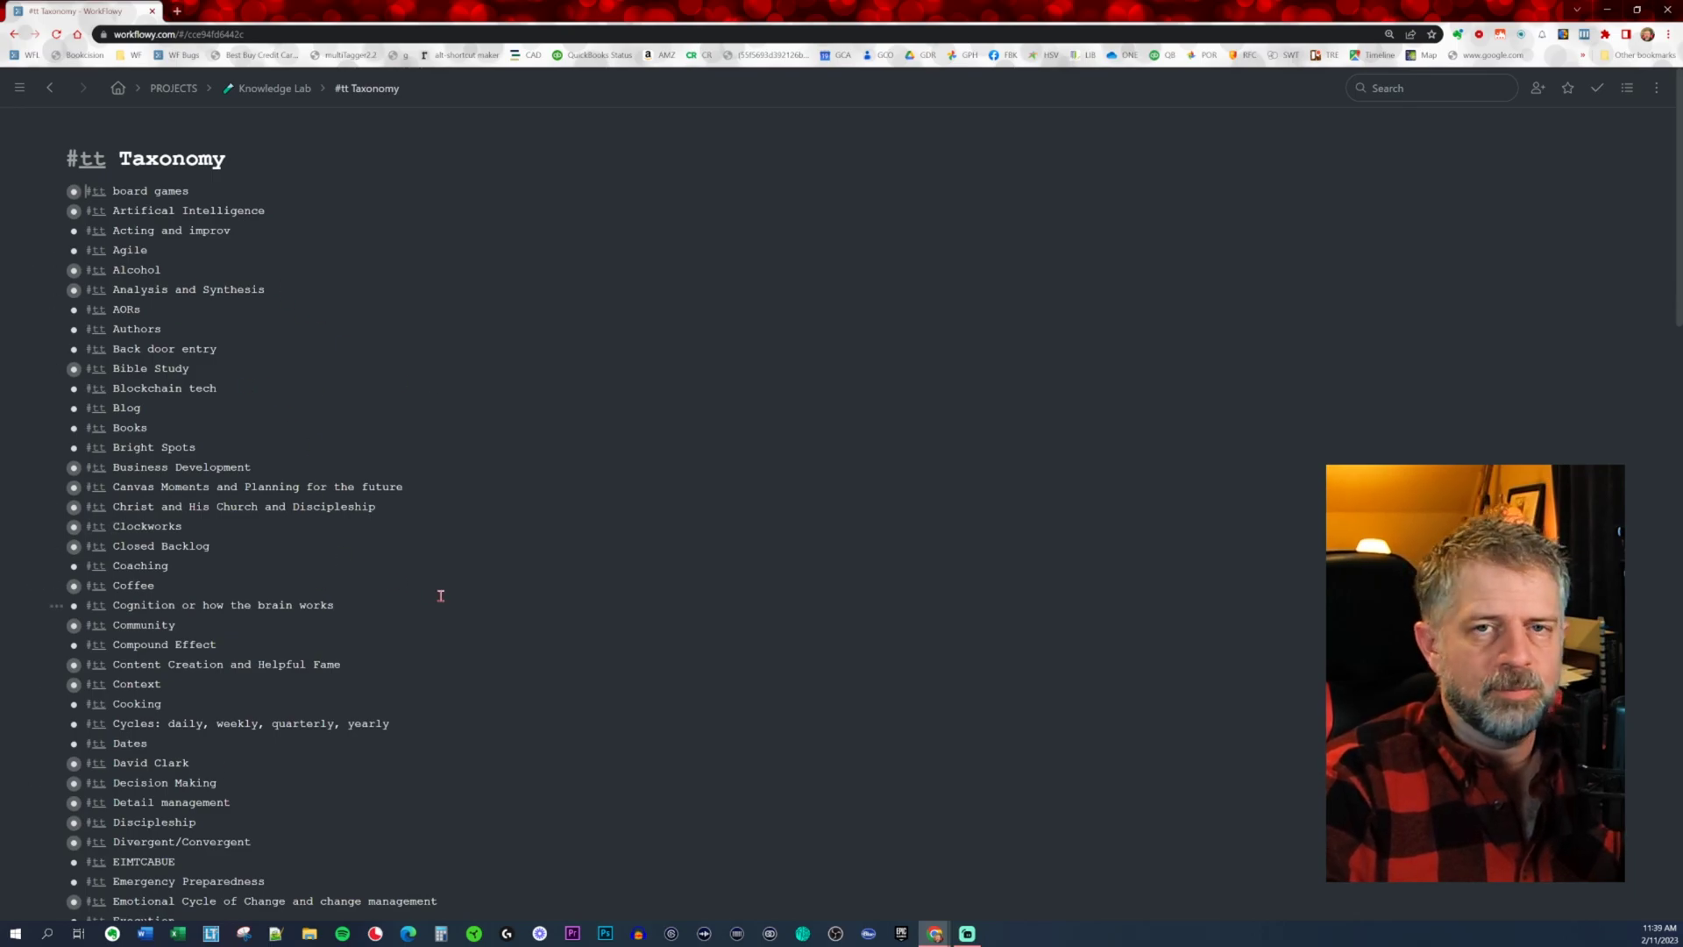
scroll(447, 600, "down", 1)
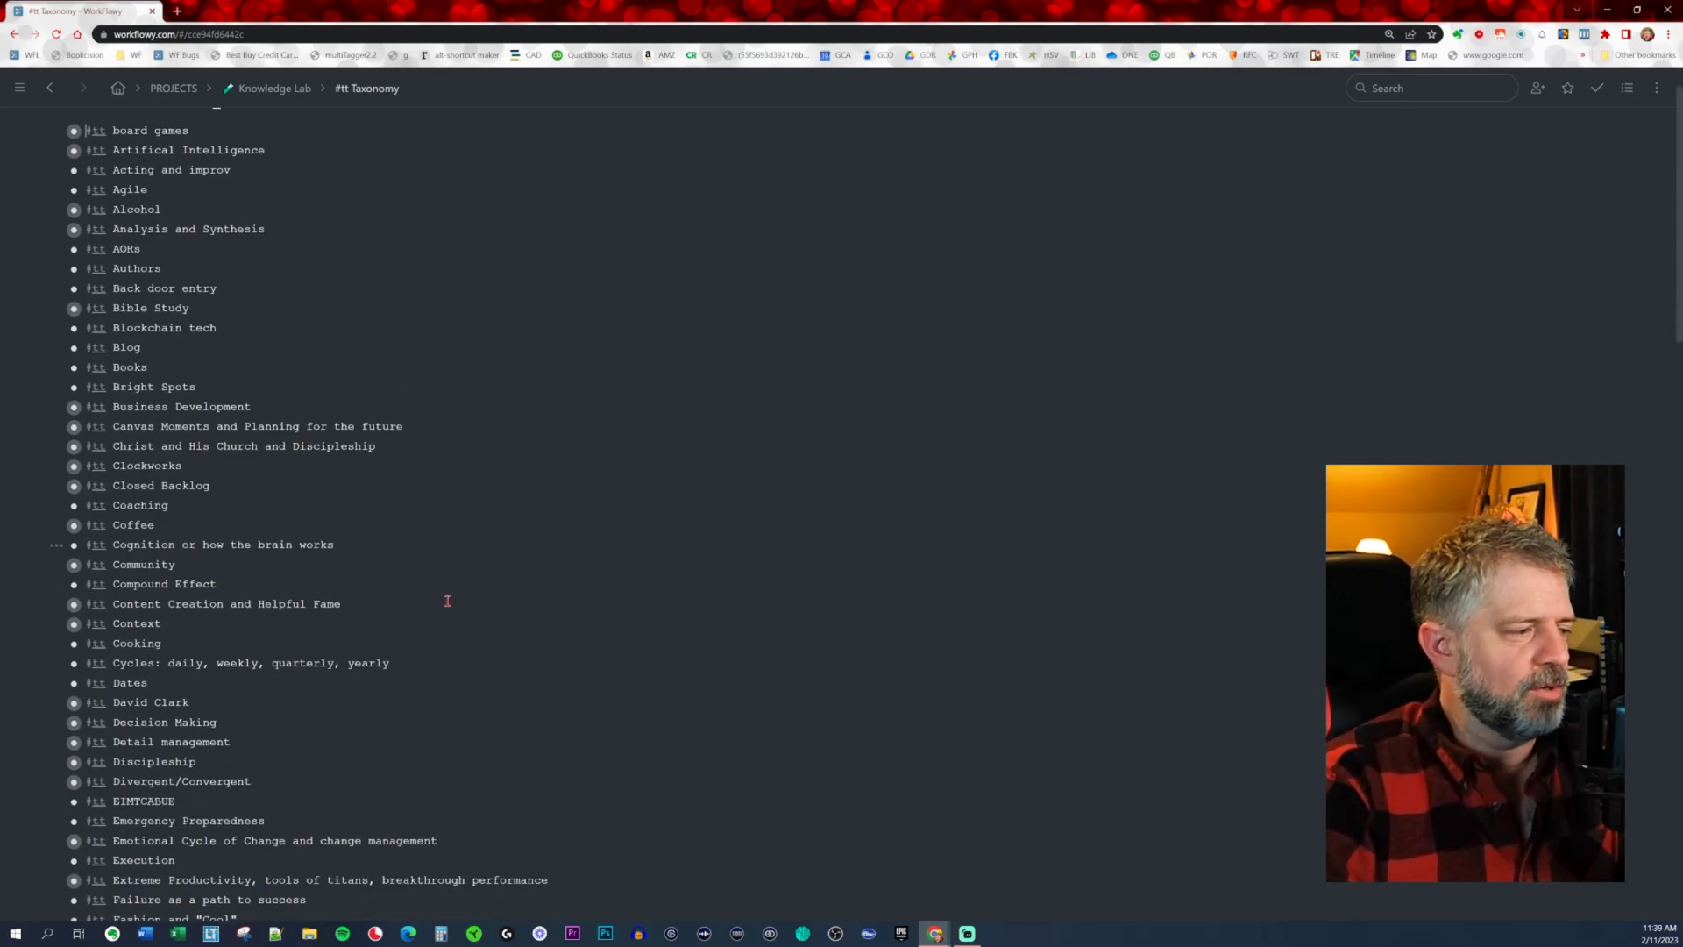
scroll(447, 600, "down", 8)
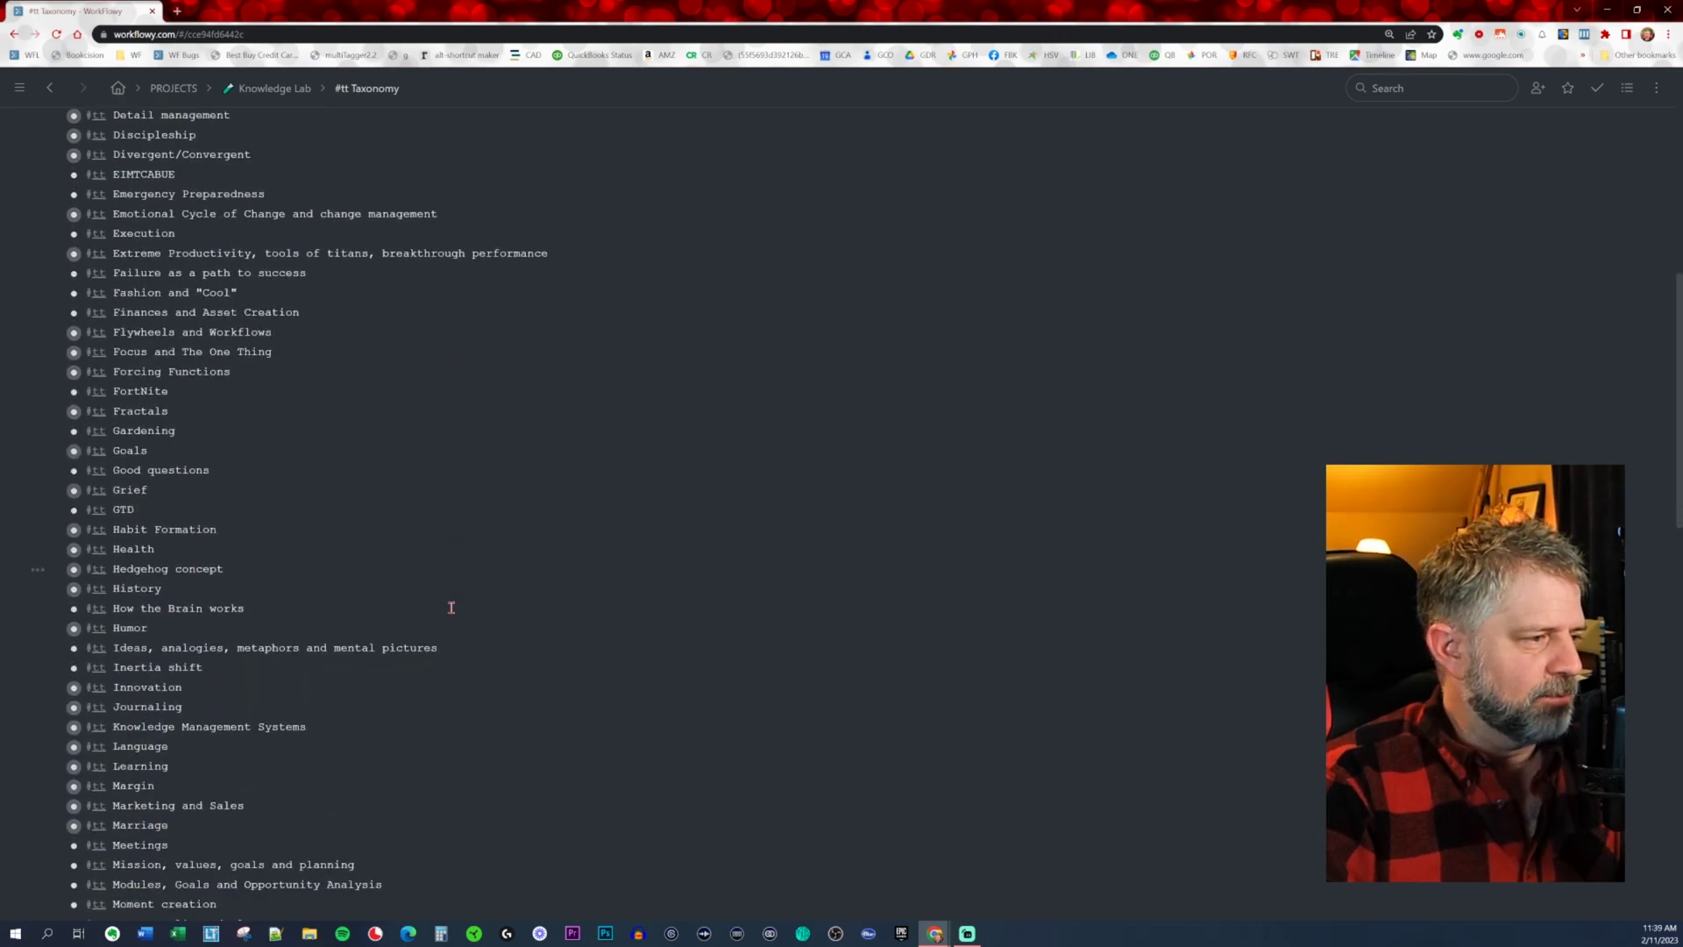
scroll(452, 608, "down", 9)
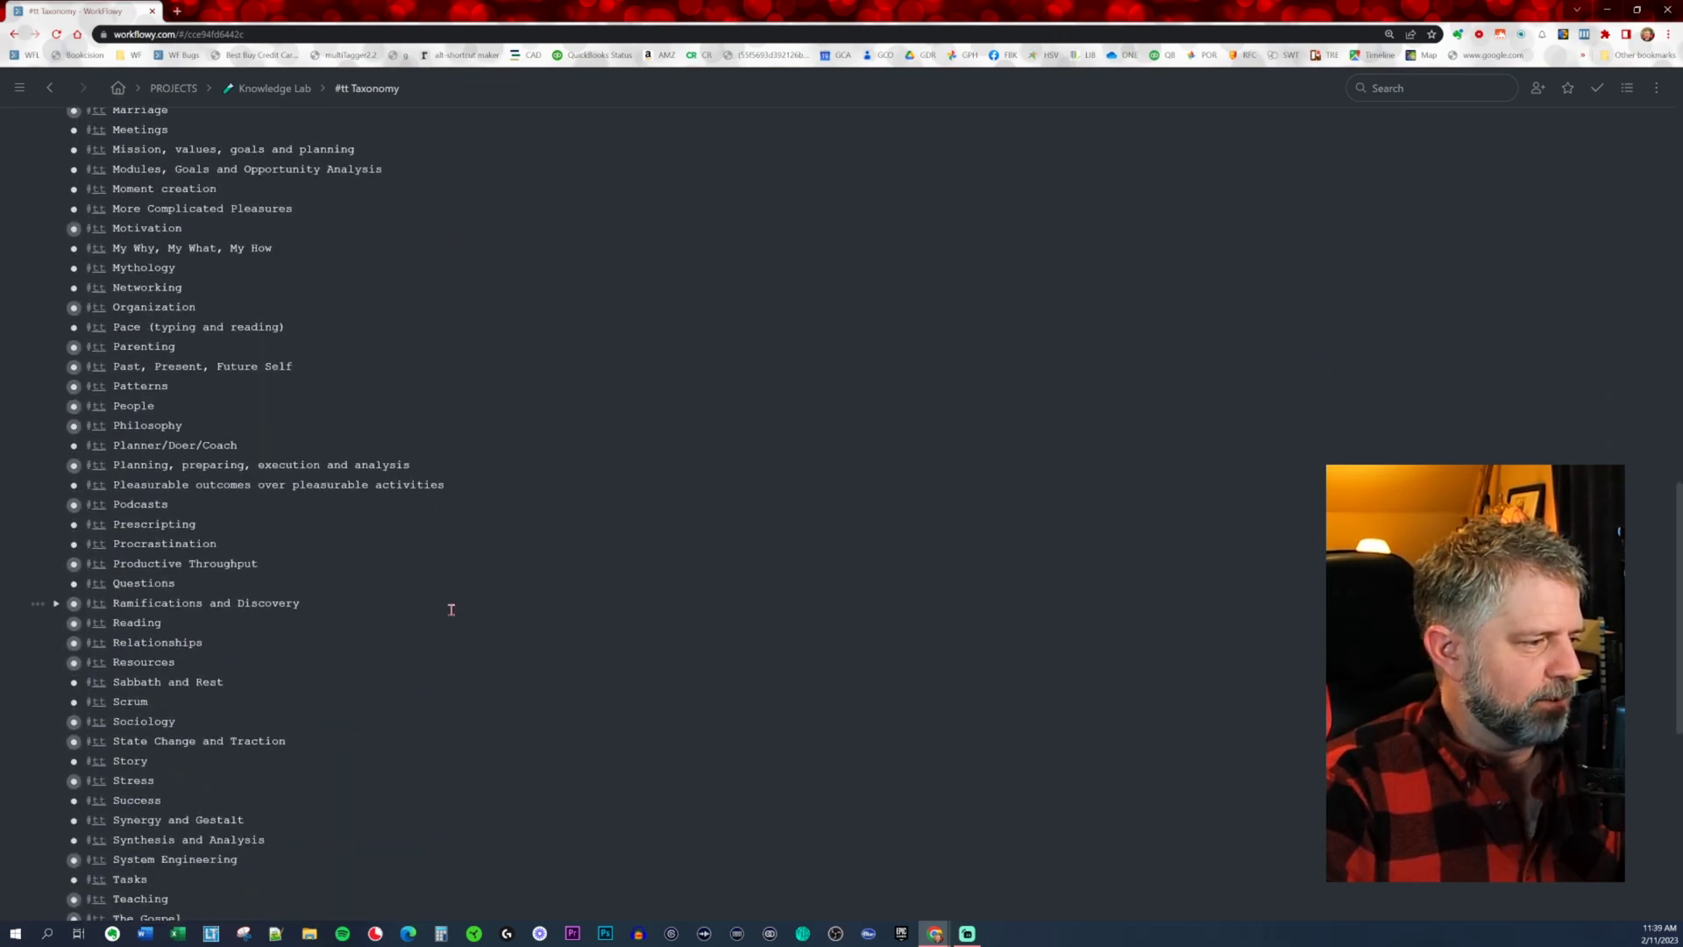
scroll(451, 610, "down", 3)
scroll(448, 611, "up", 15)
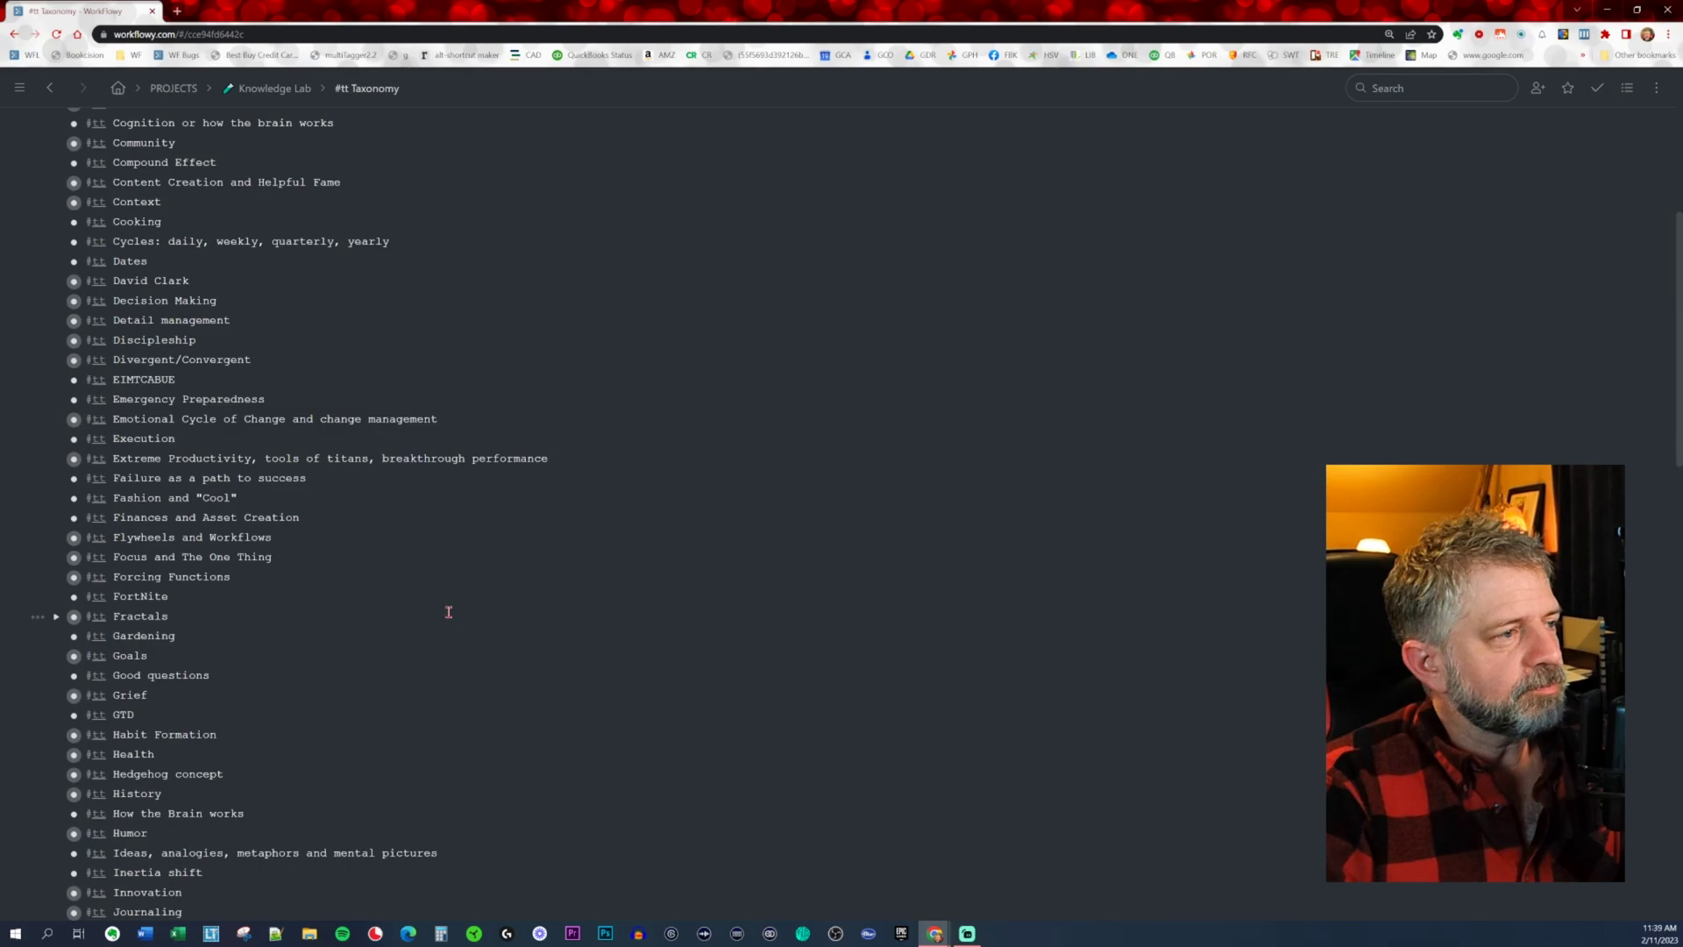
scroll(448, 611, "up", 6)
left_click(263, 158)
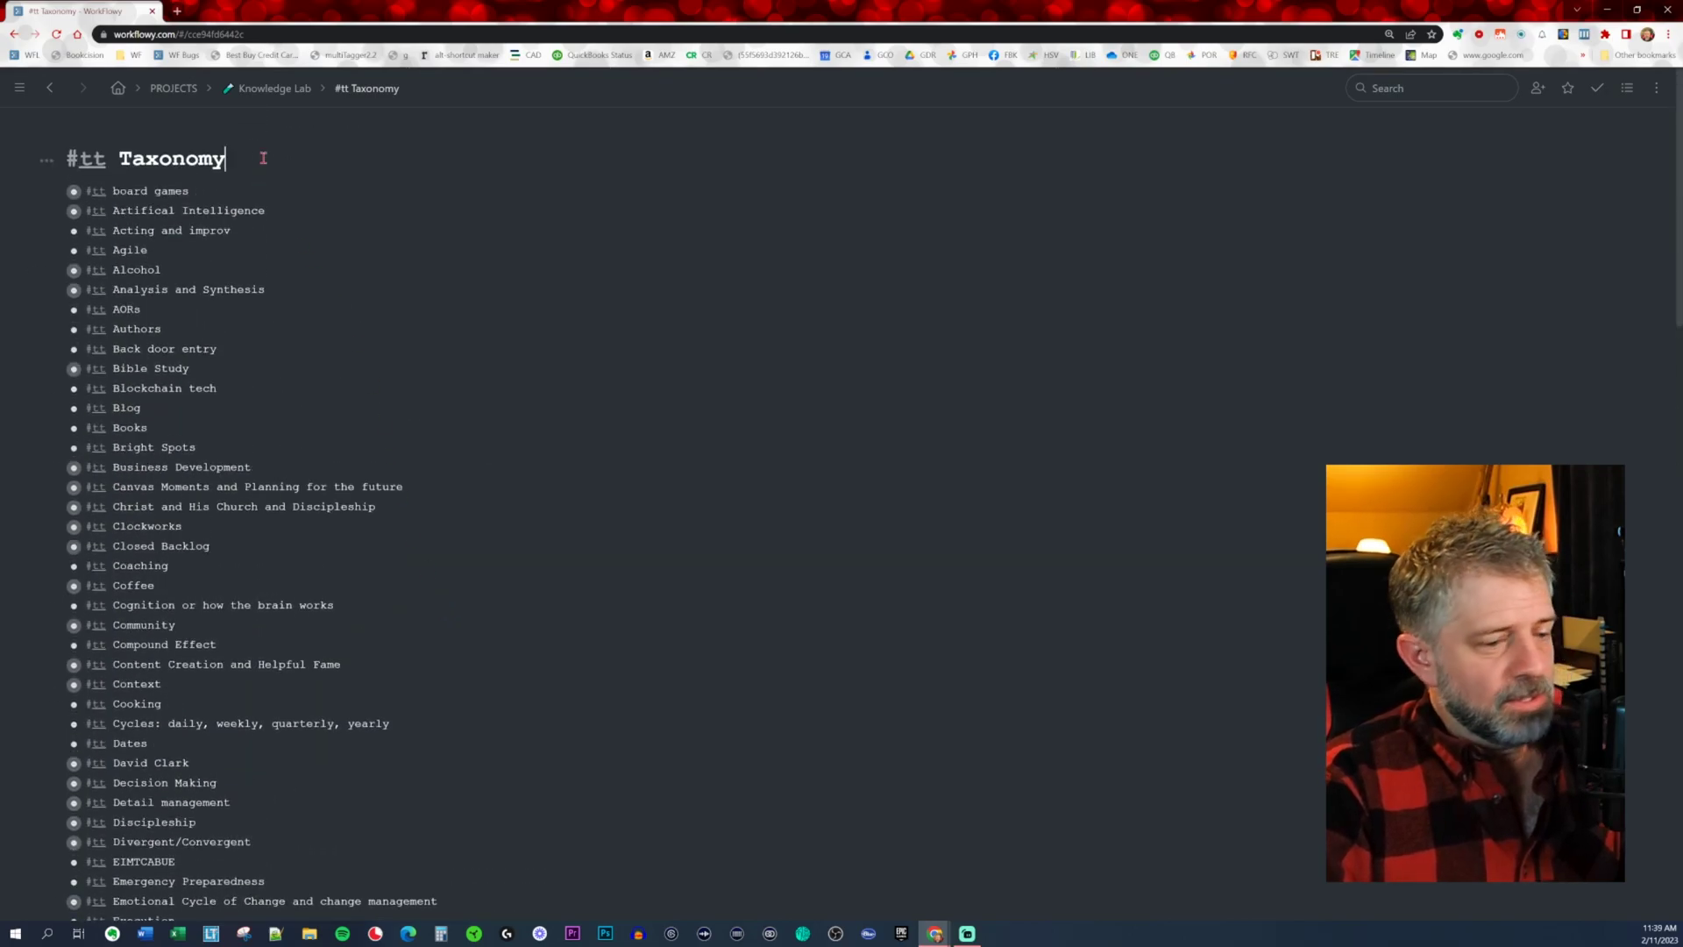
Add a Test item under #tt Taxonomy, zoom into it at 300% page size, and add a Zettel child
key("Return")
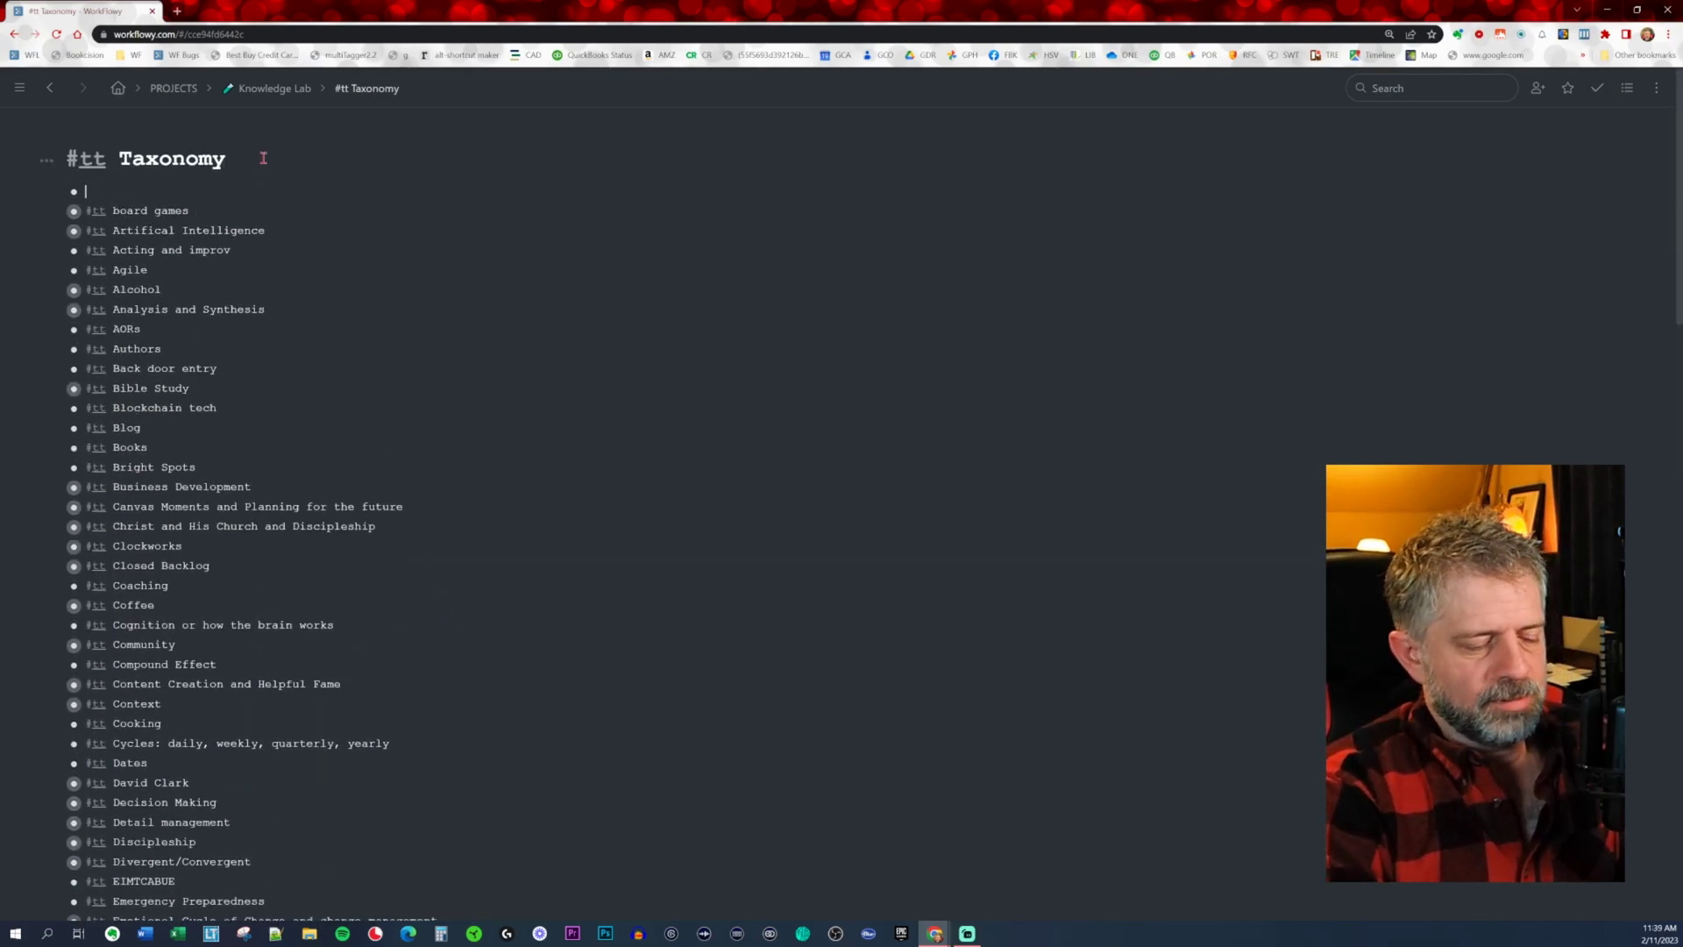
type("Test")
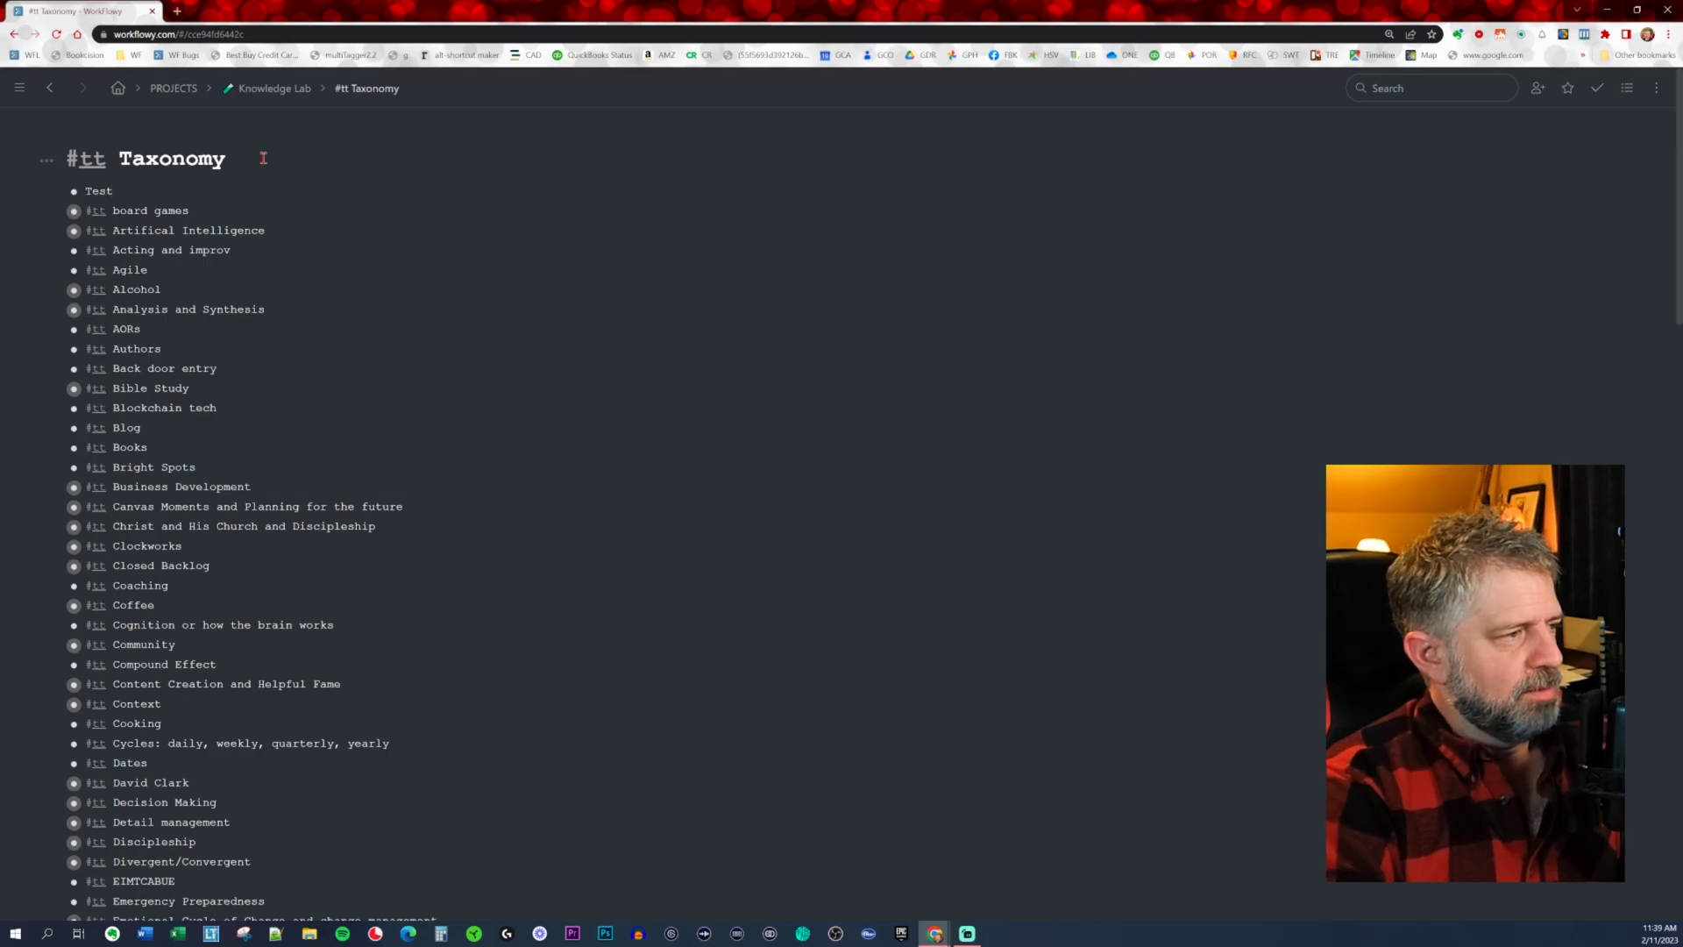
left_click(78, 190)
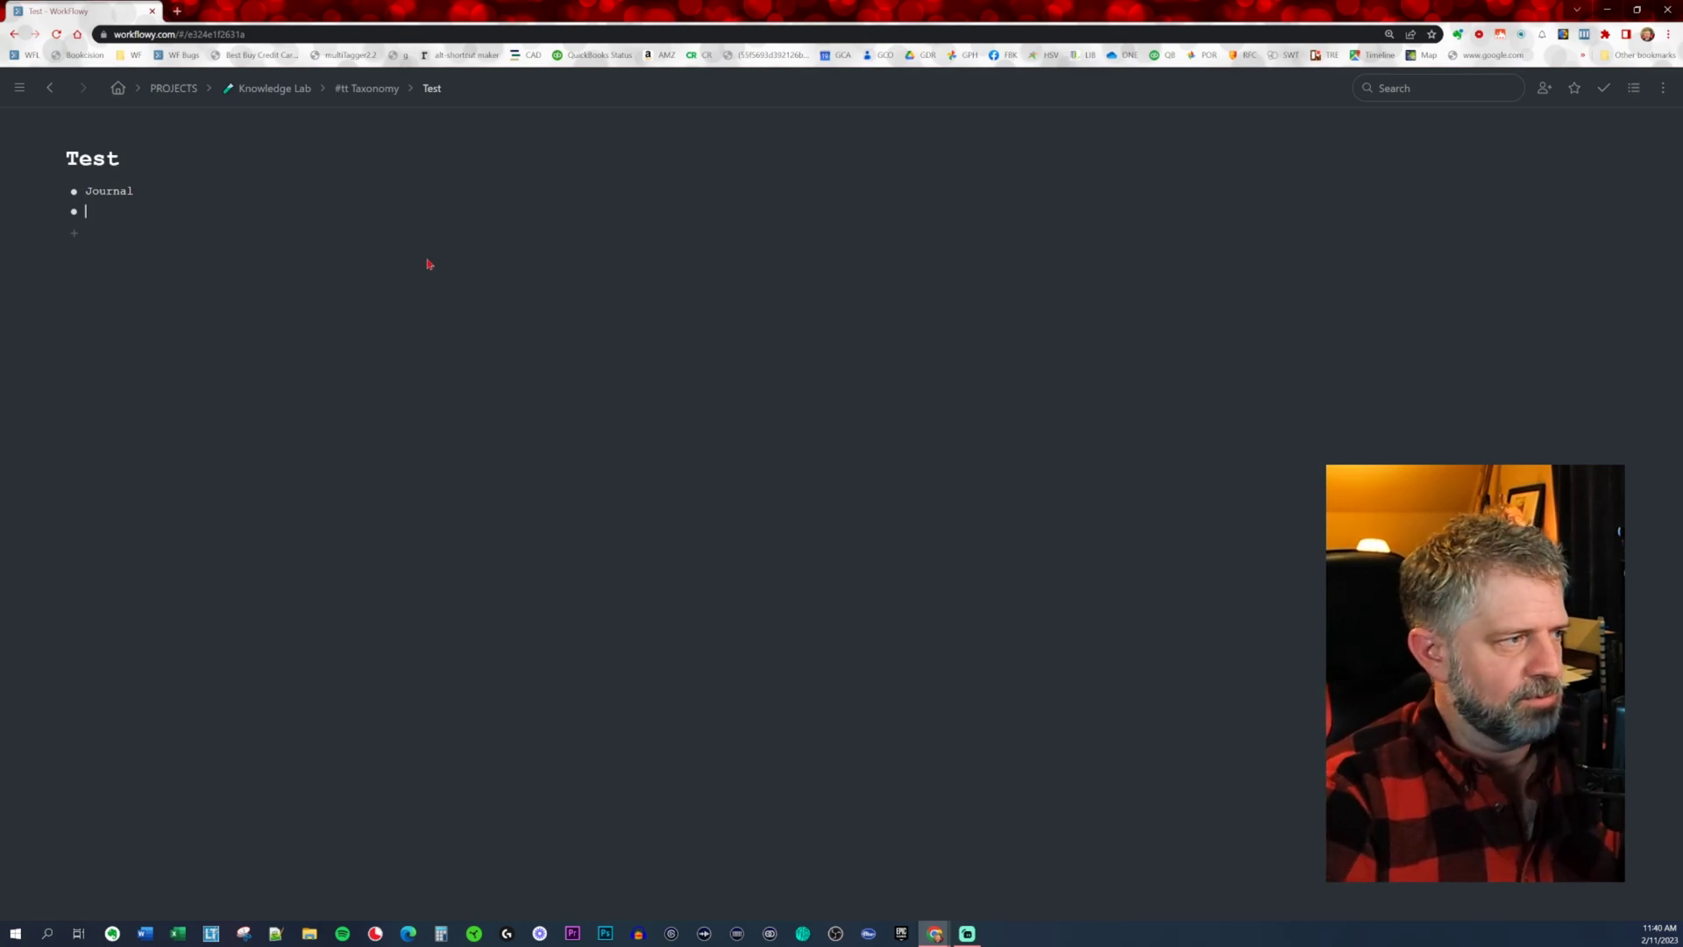
key("ctrl+plus")
key("ctrl+plus")
key("ctrl+plus")
key("ctrl+plus")
key("ctrl+plus")
key("ctrl+plus")
key("ctrl+plus")
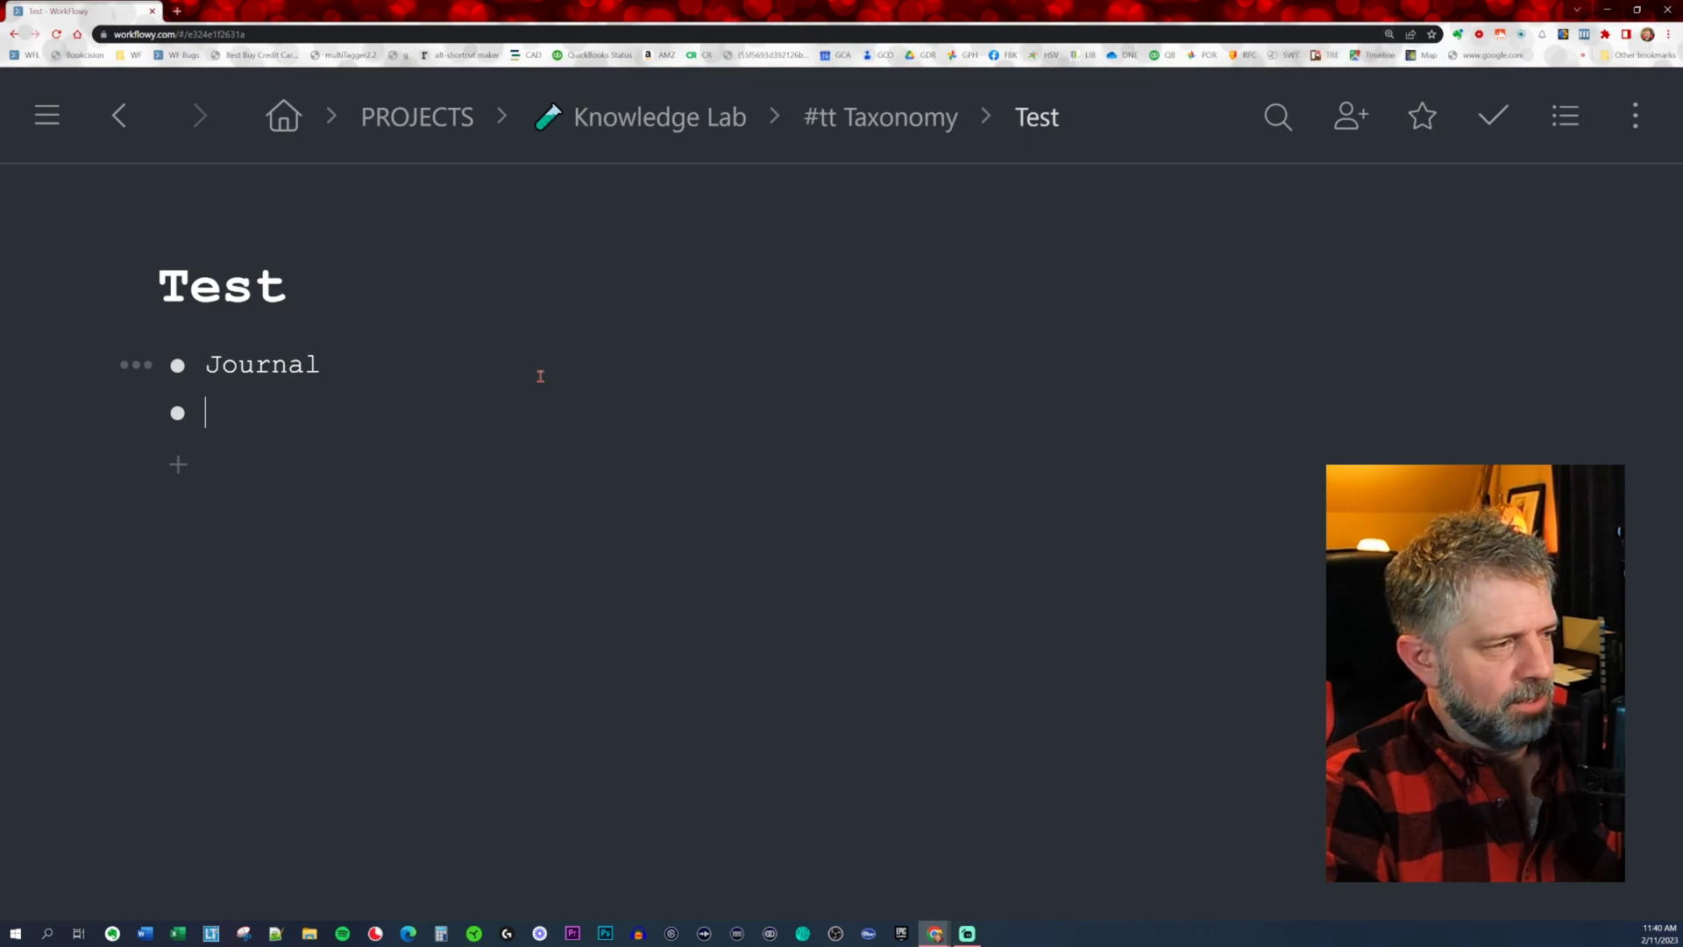
type("Zettel")
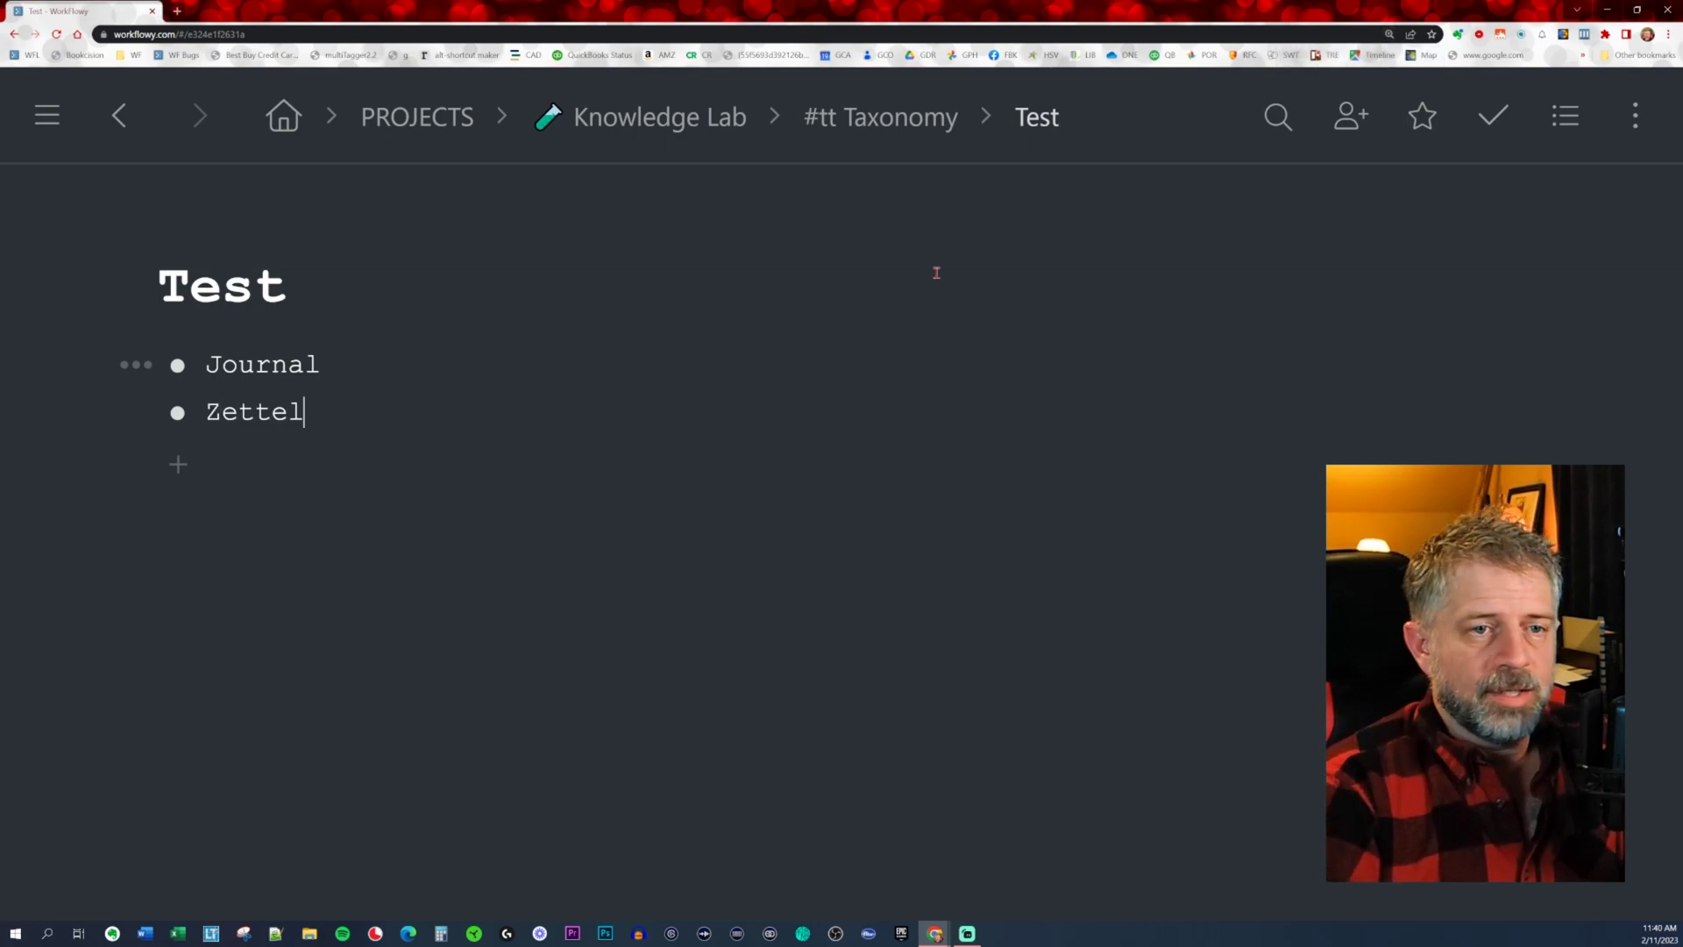
Show Test as a board and paste the New Zettel template button into a Zettel column card
left_click(1566, 116)
left_click(1561, 219)
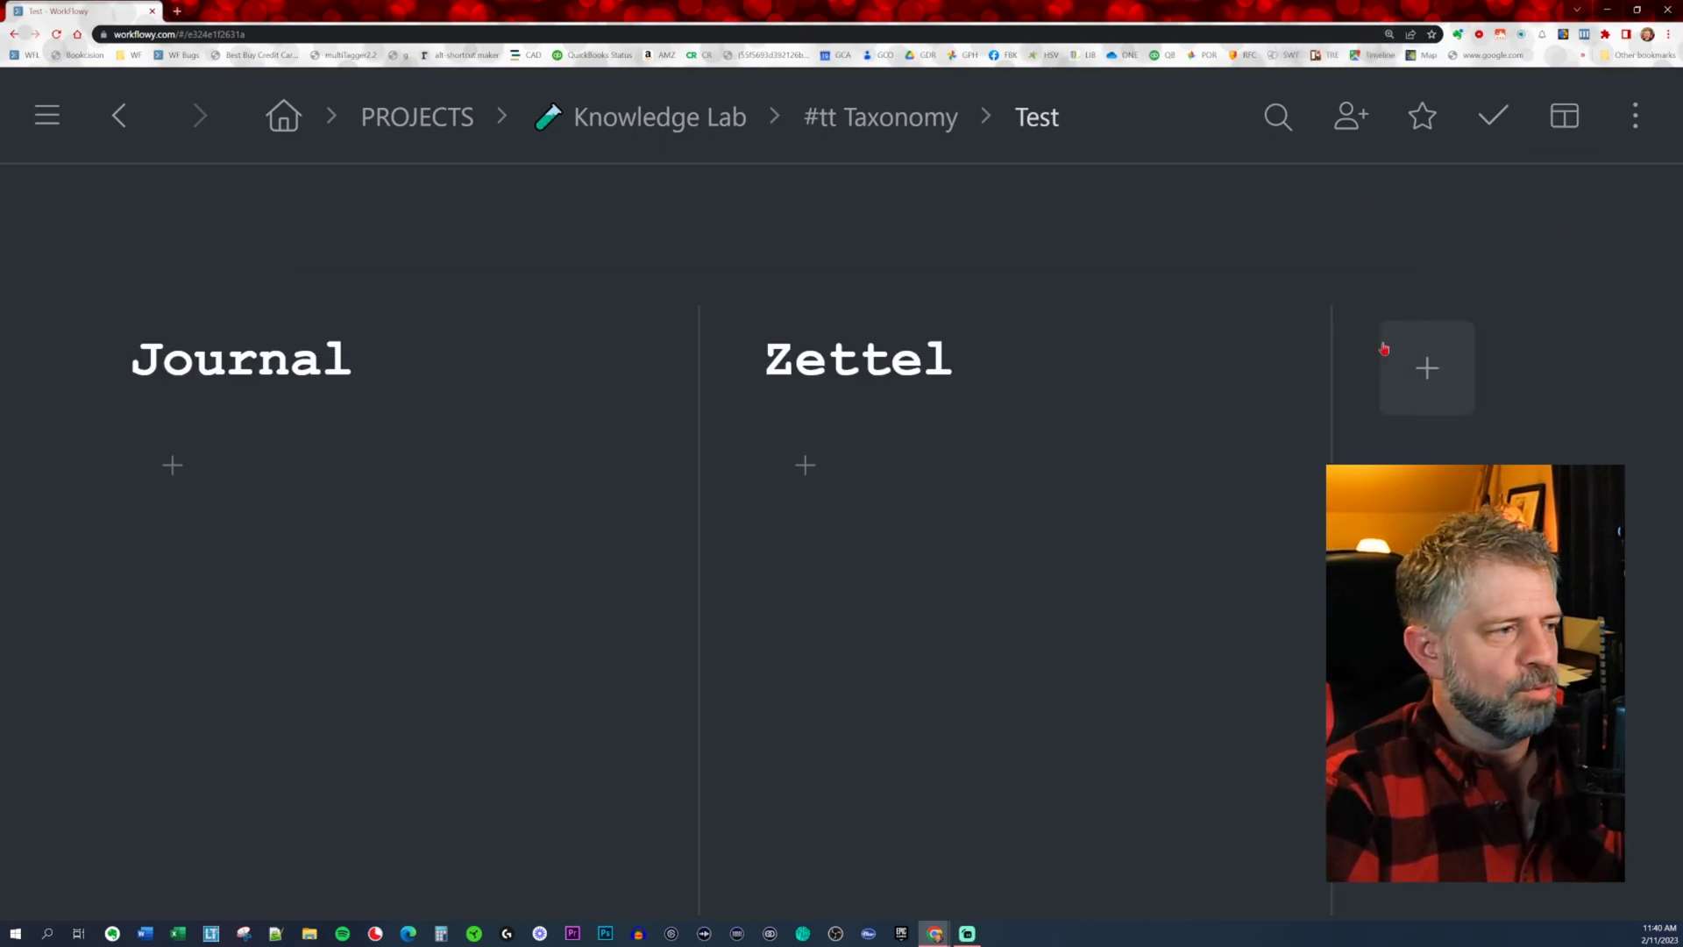
left_click(806, 465)
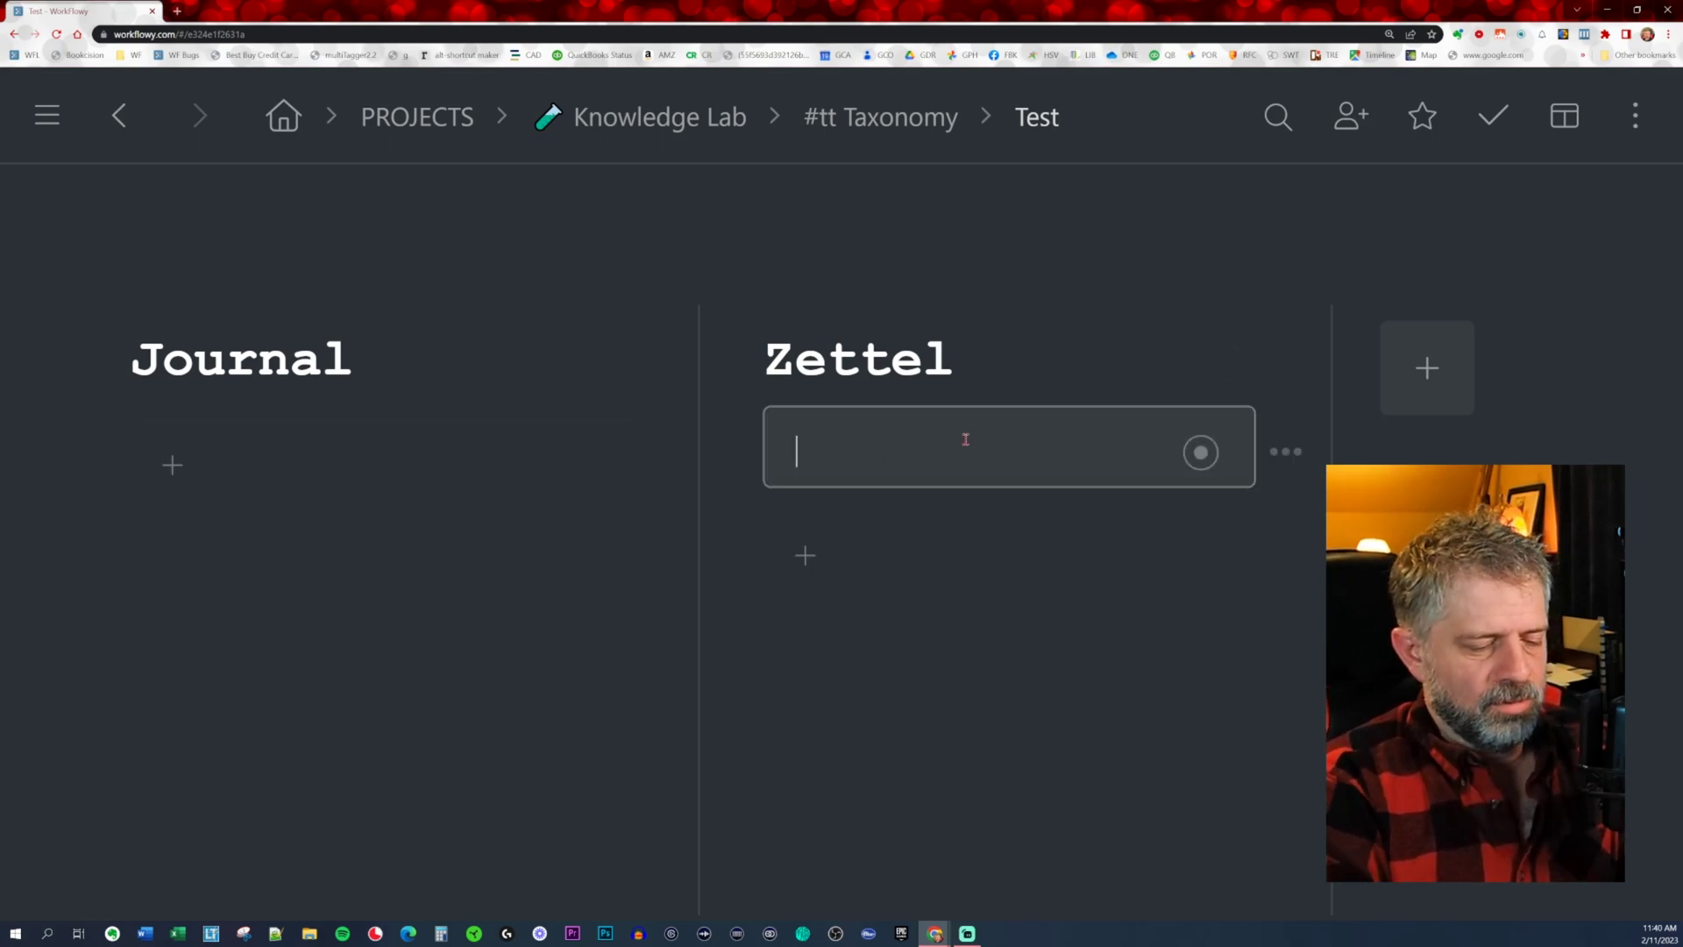
type("+ New Zettel")
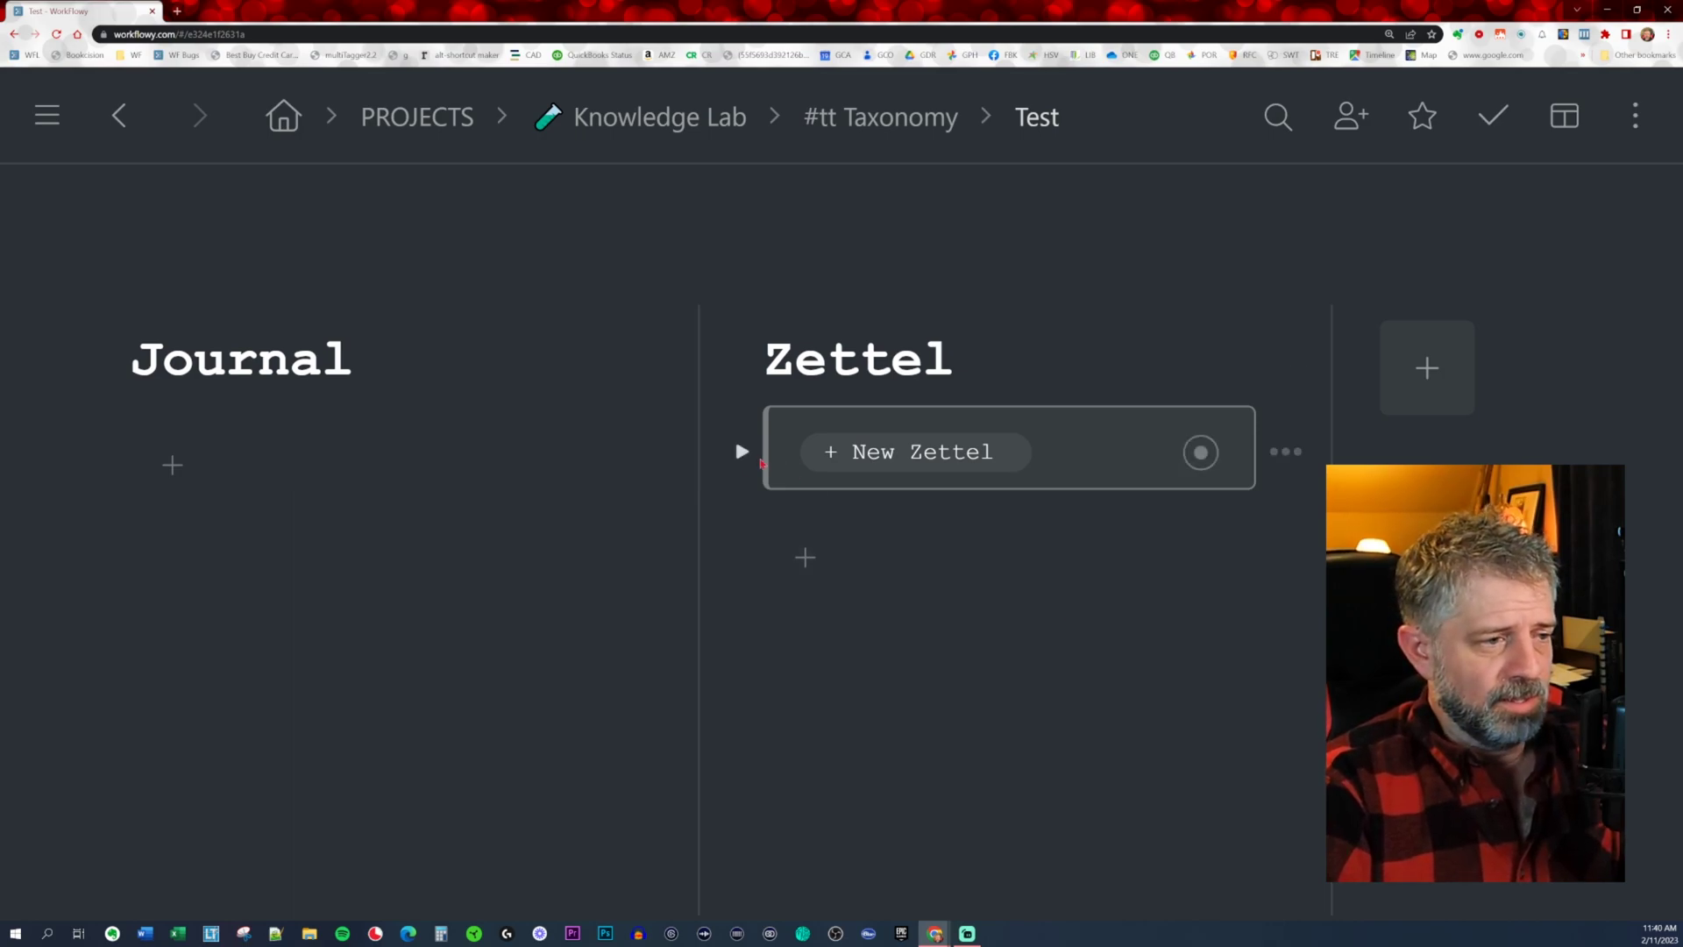
left_click(1000, 465)
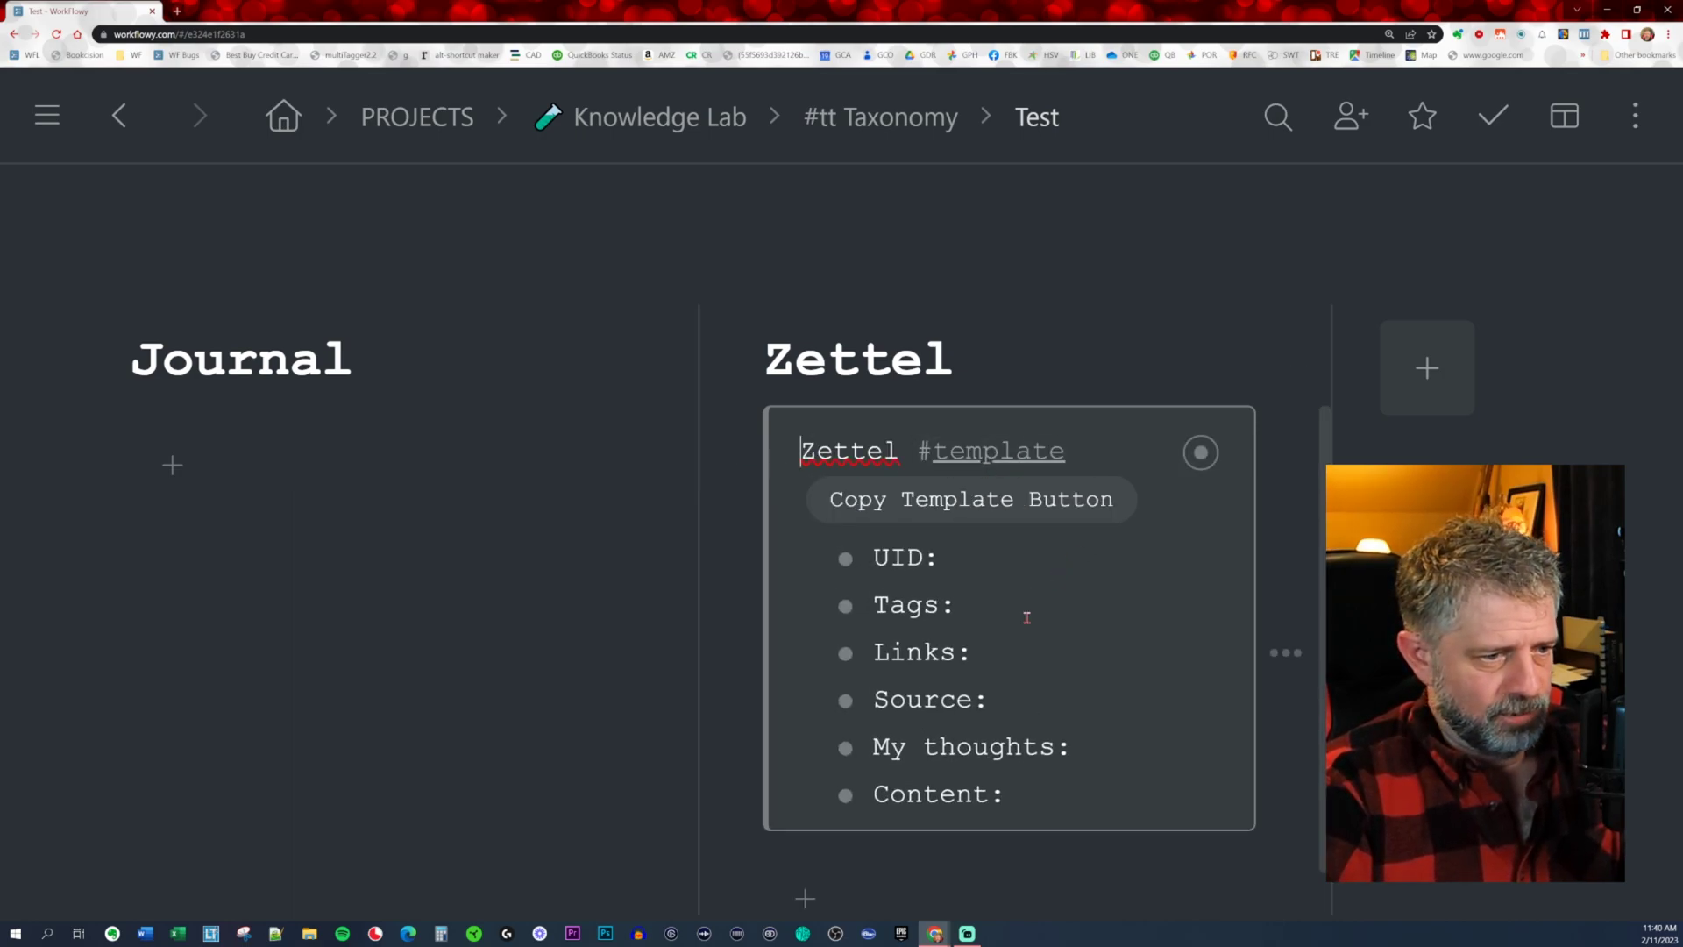
Test the template by filling UID with today's date via 'now' and typing 'asdfas' in Content
scroll(1003, 627, "down", 1)
scroll(1042, 678, "up", 1)
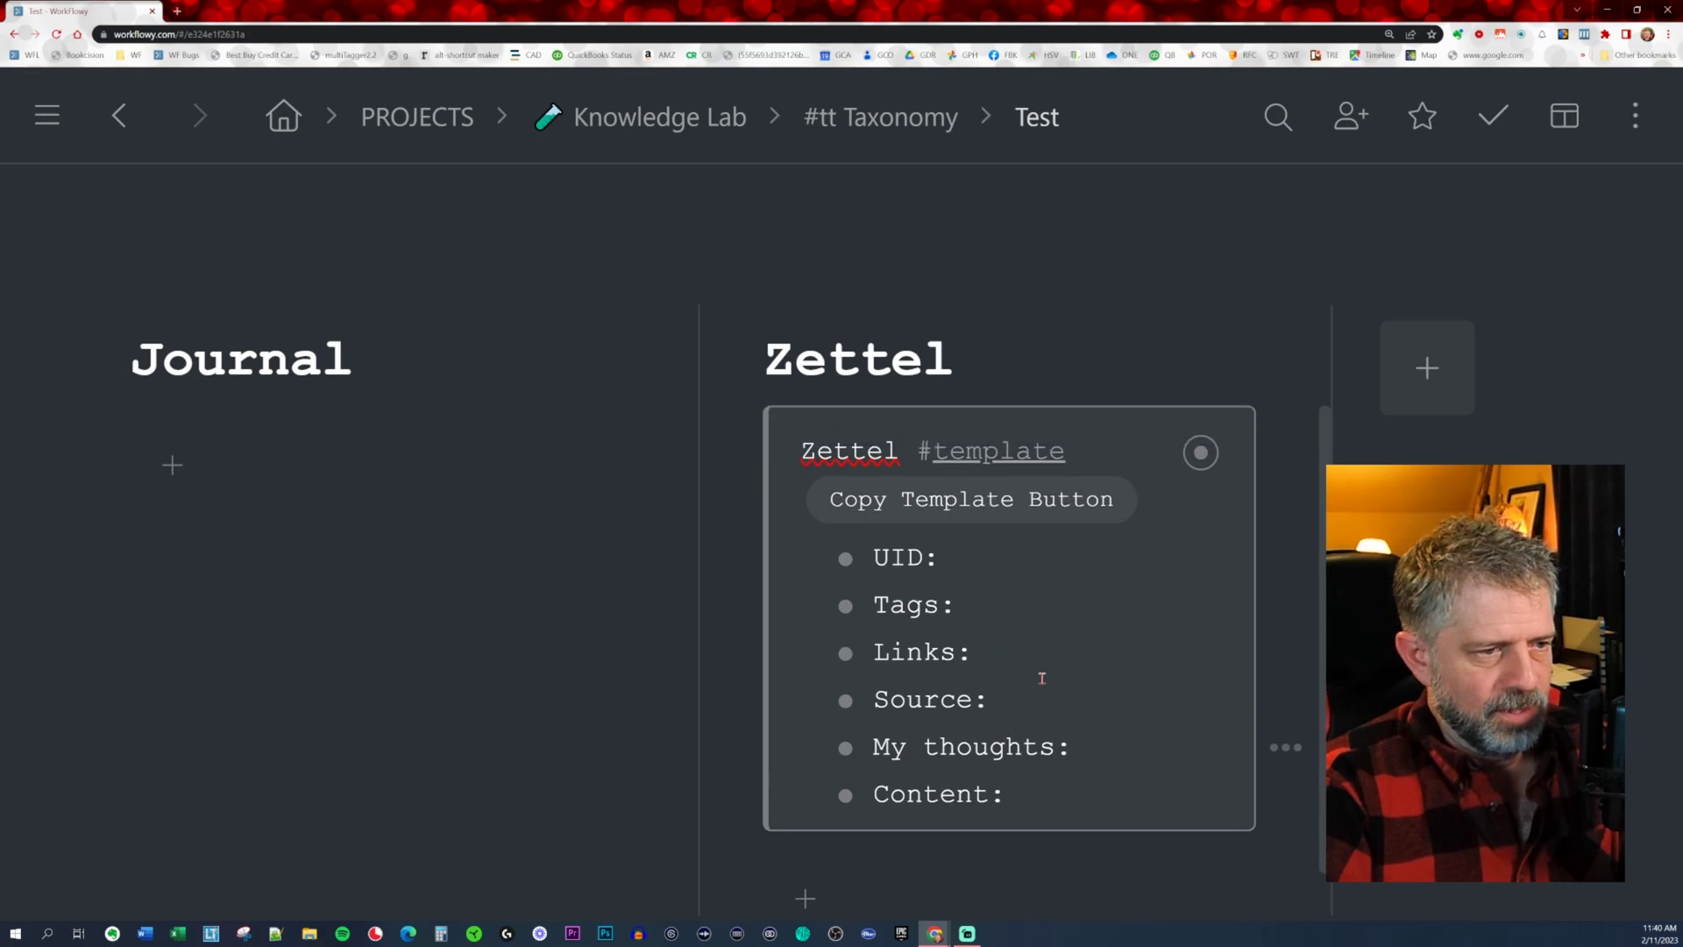
left_click(967, 558)
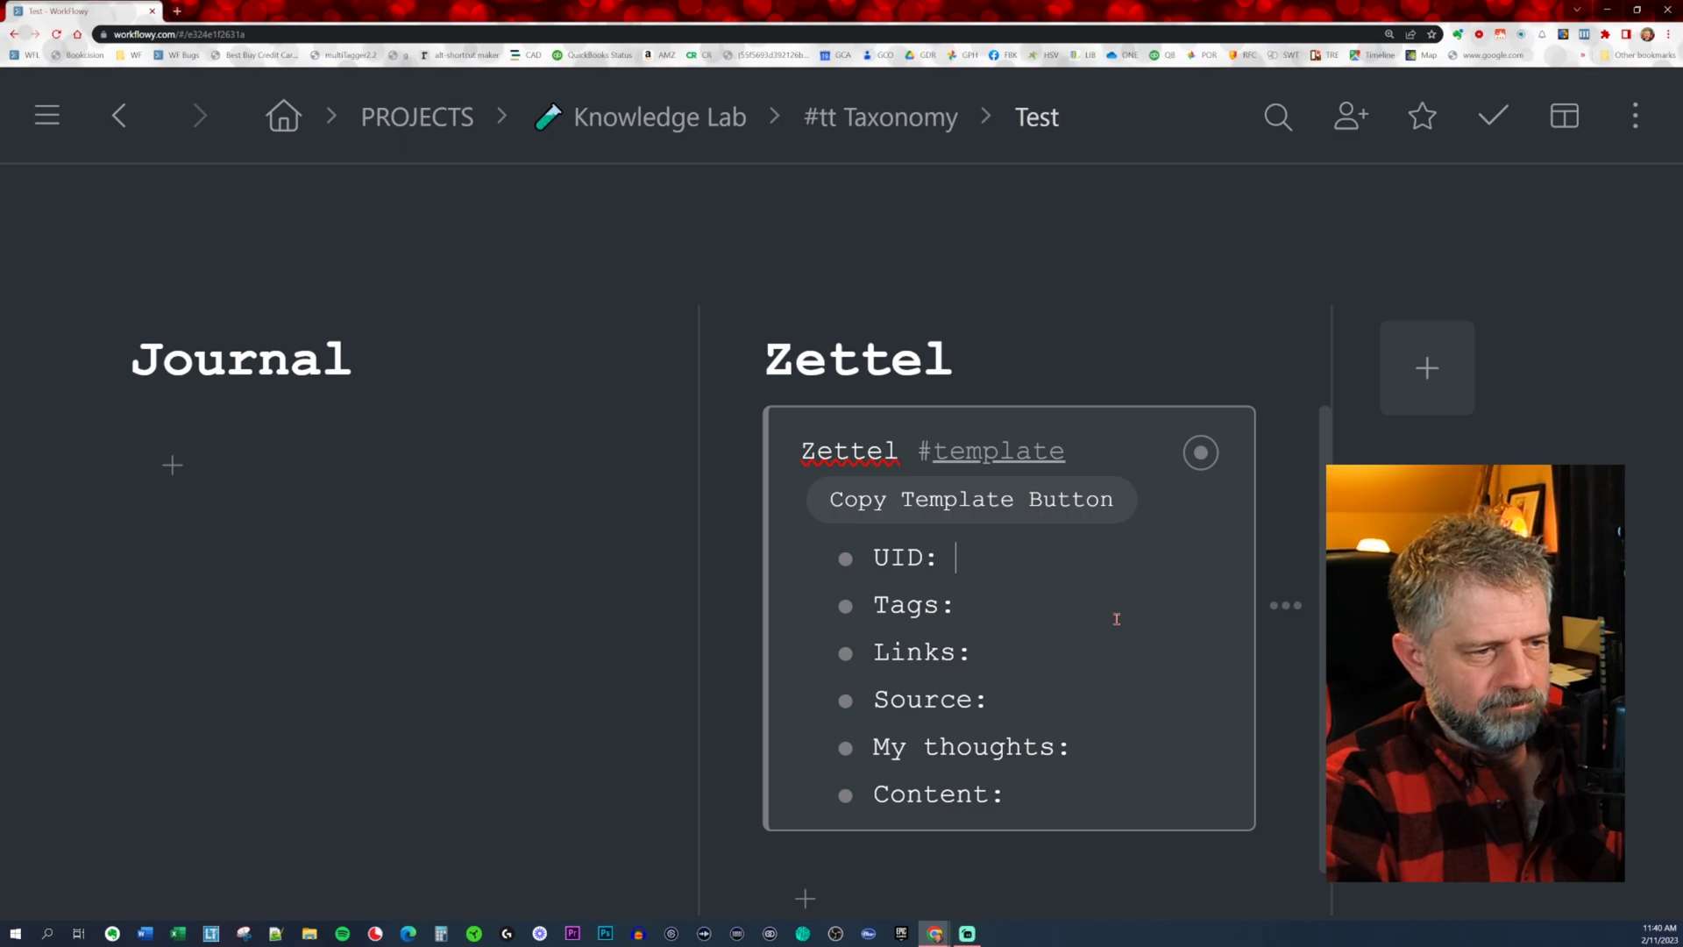
type("now")
key("Tab")
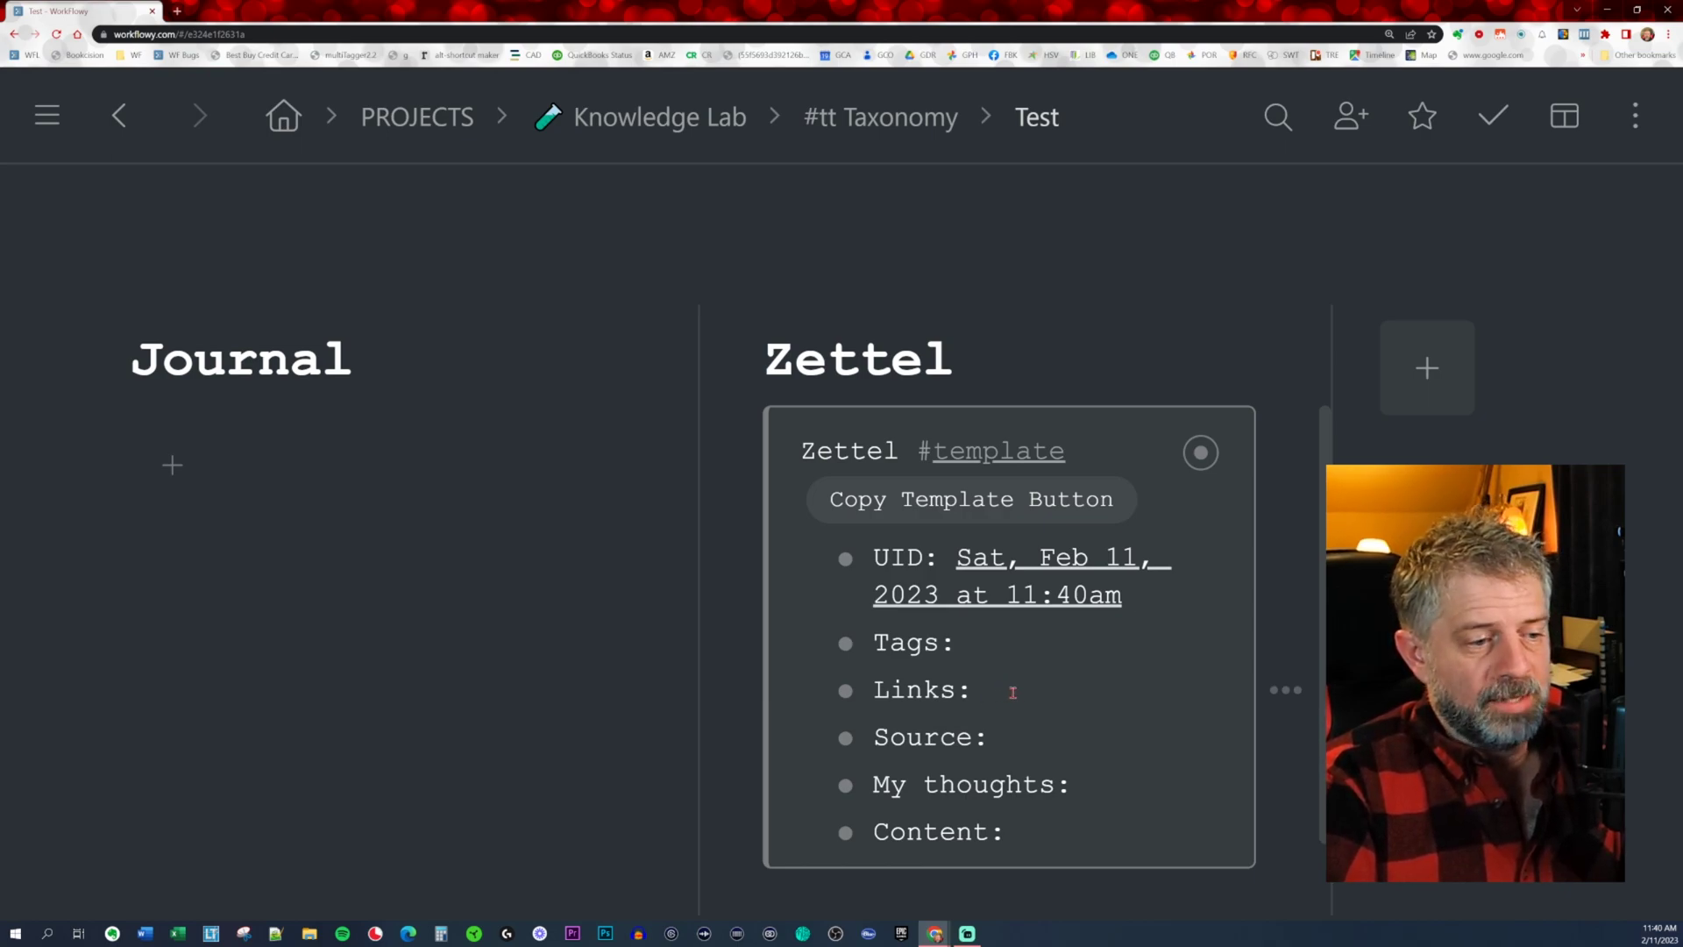
scroll(1015, 688, "down", 1)
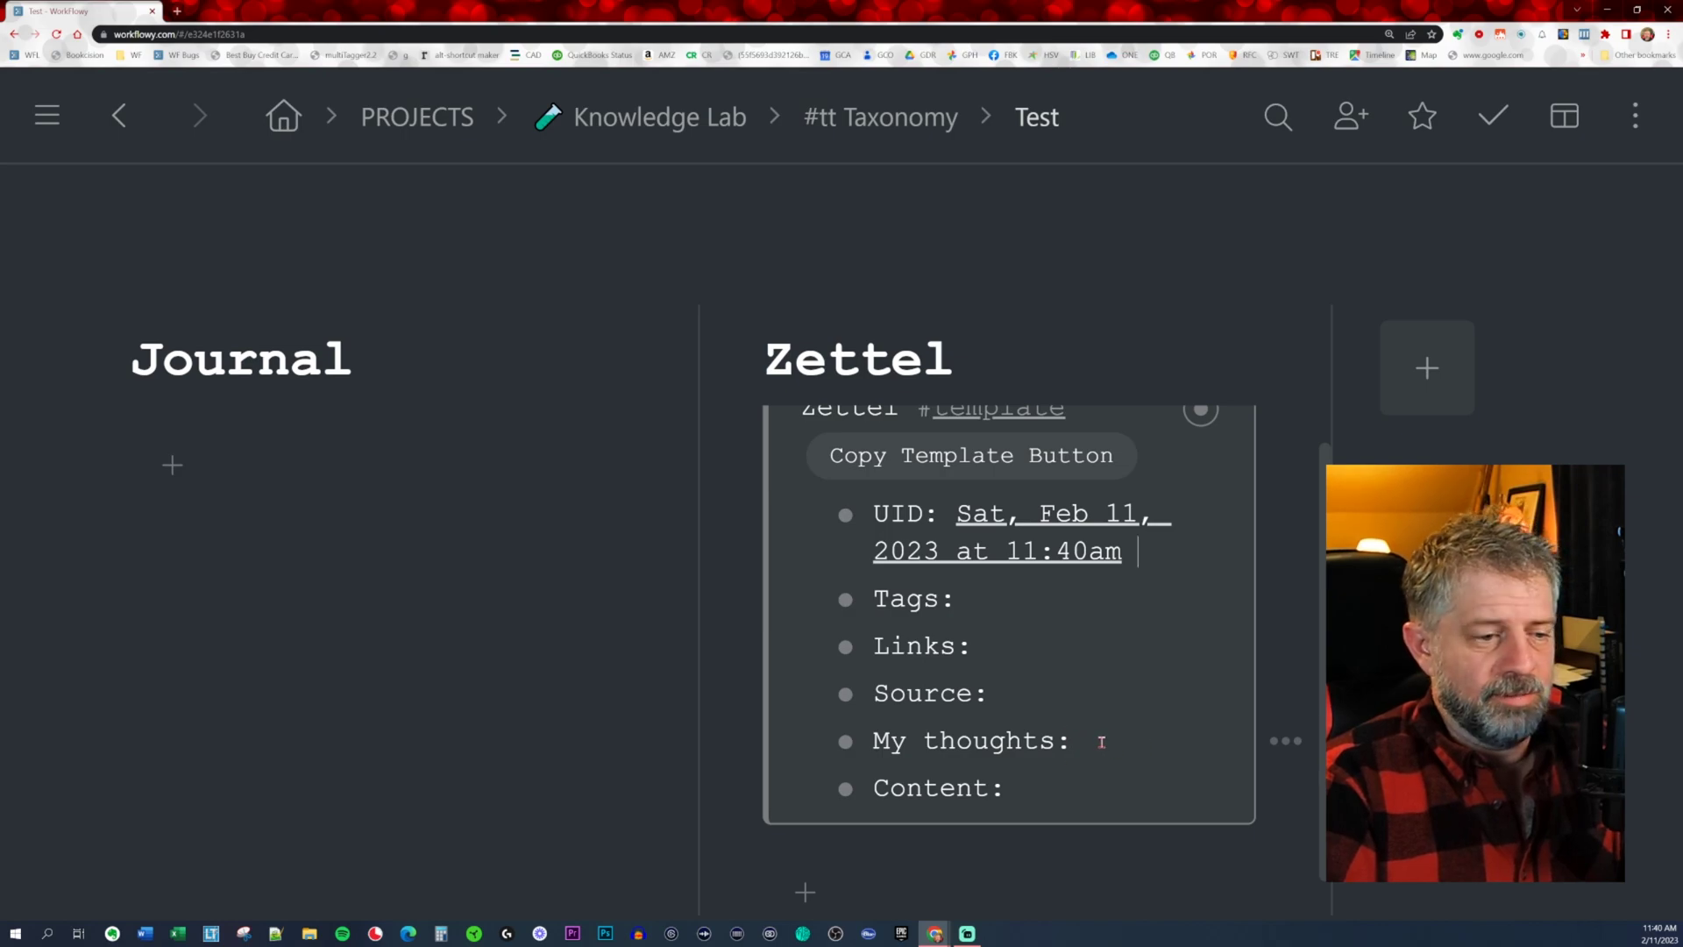
left_click(1028, 788)
type("asdfas")
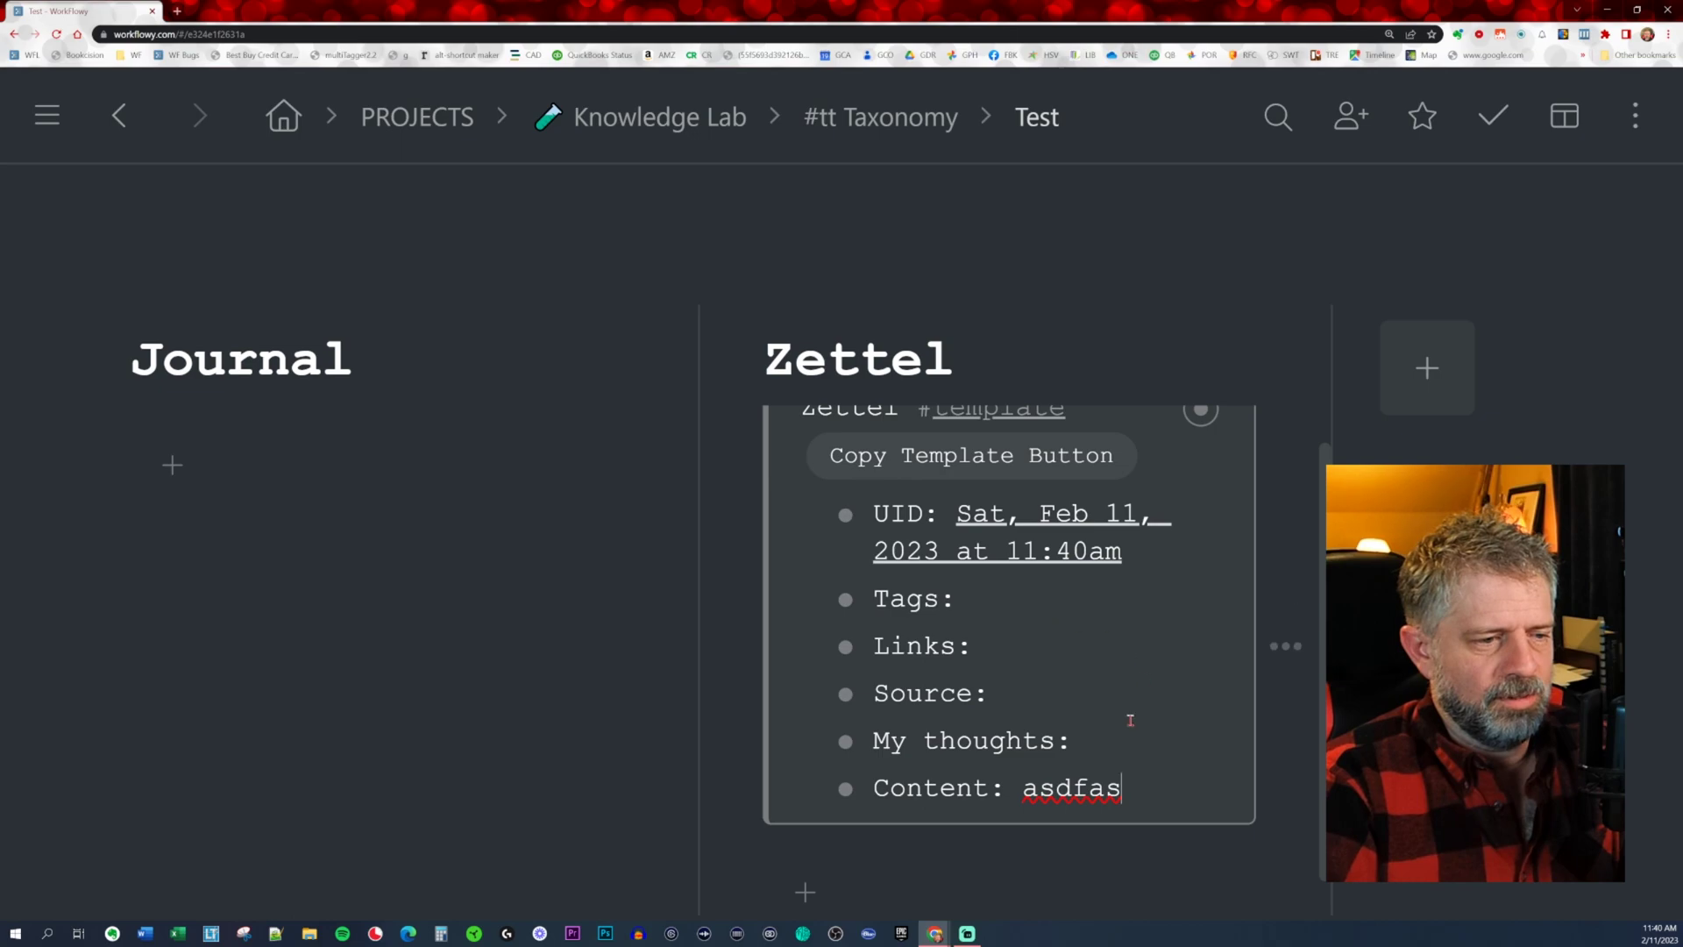
Delete the leftover Content text and the UID date from the template
double_click(1103, 783)
key("BackSpace")
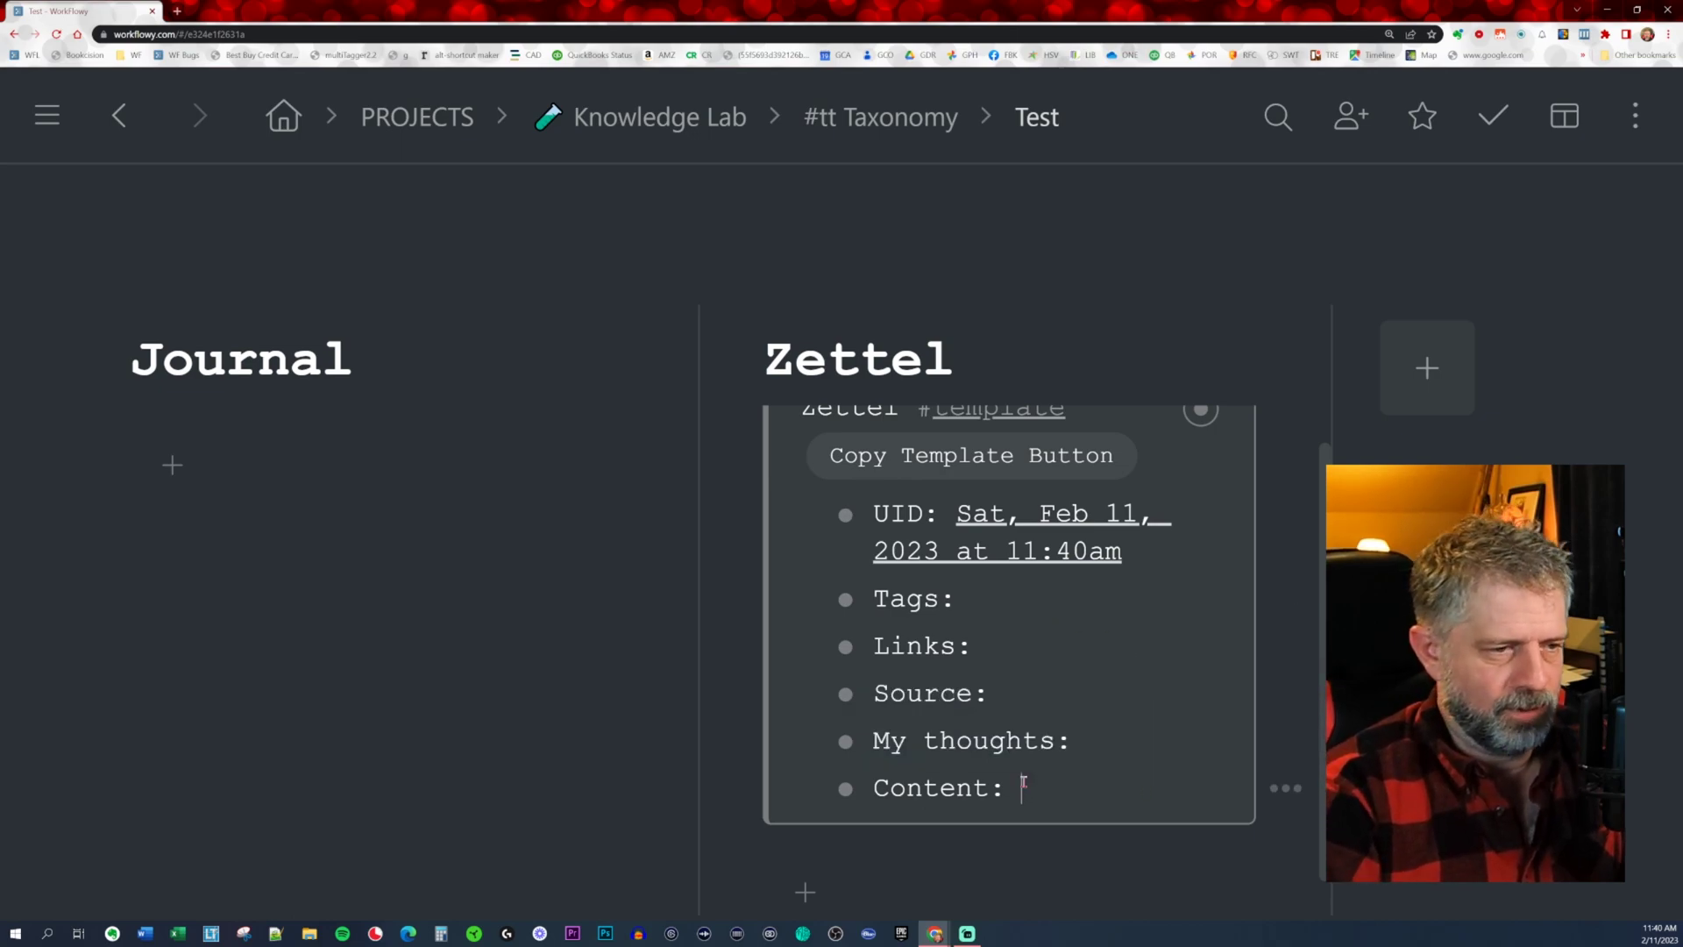
left_click_drag(1130, 561, 958, 513)
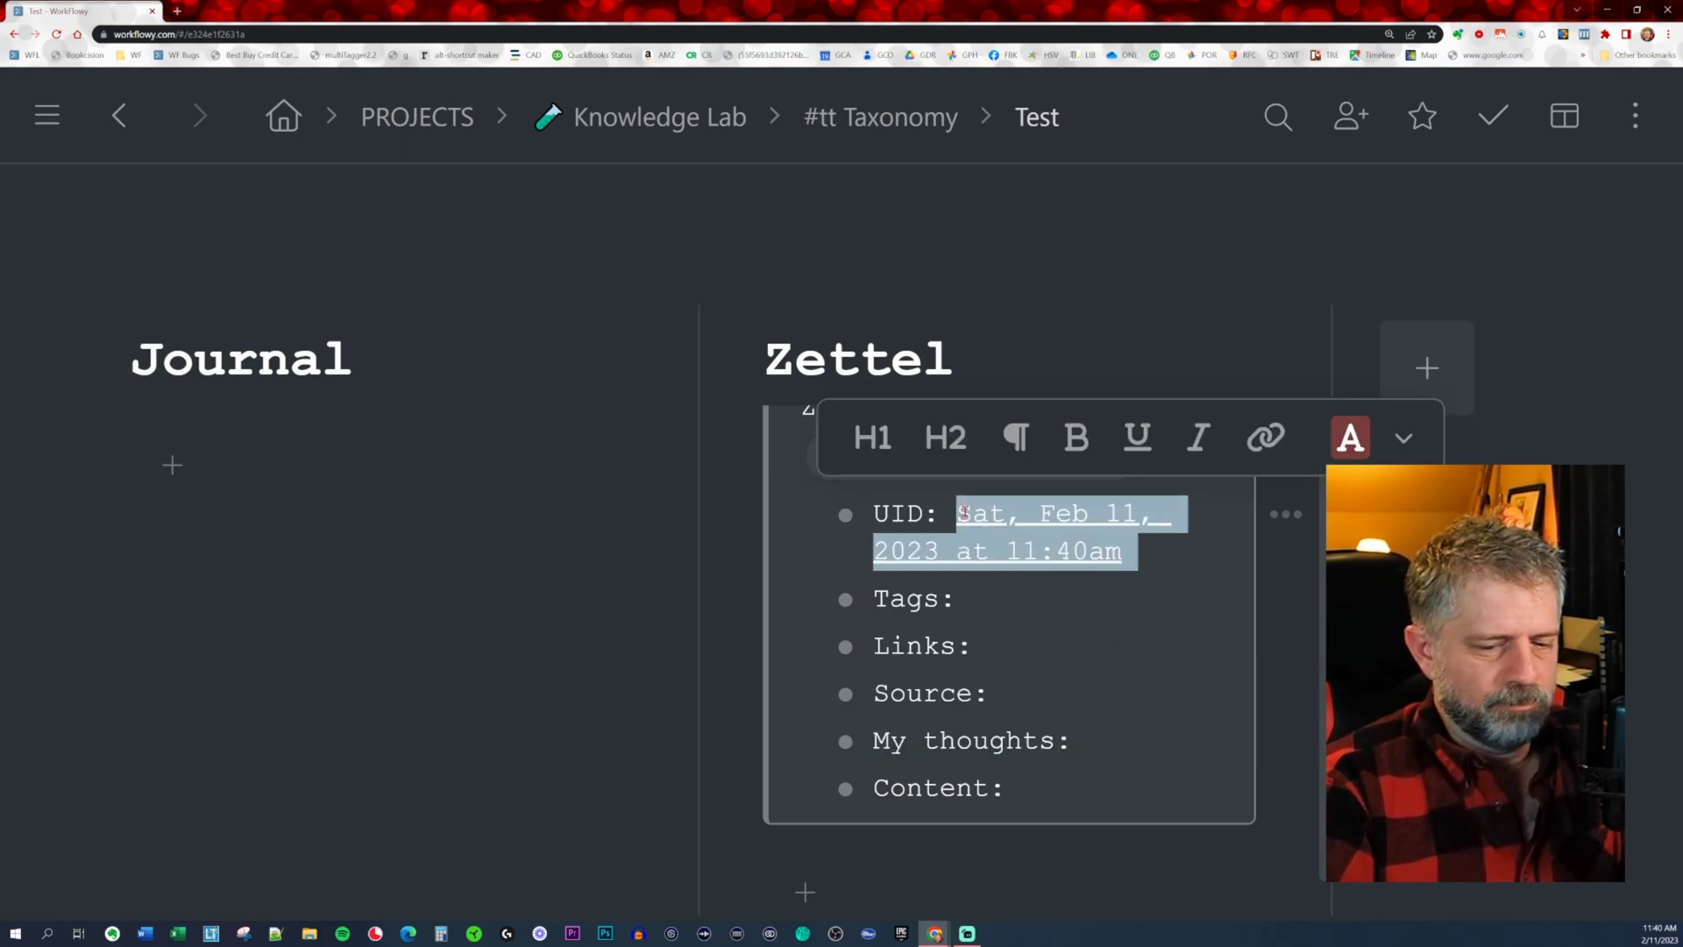
key("BackSpace")
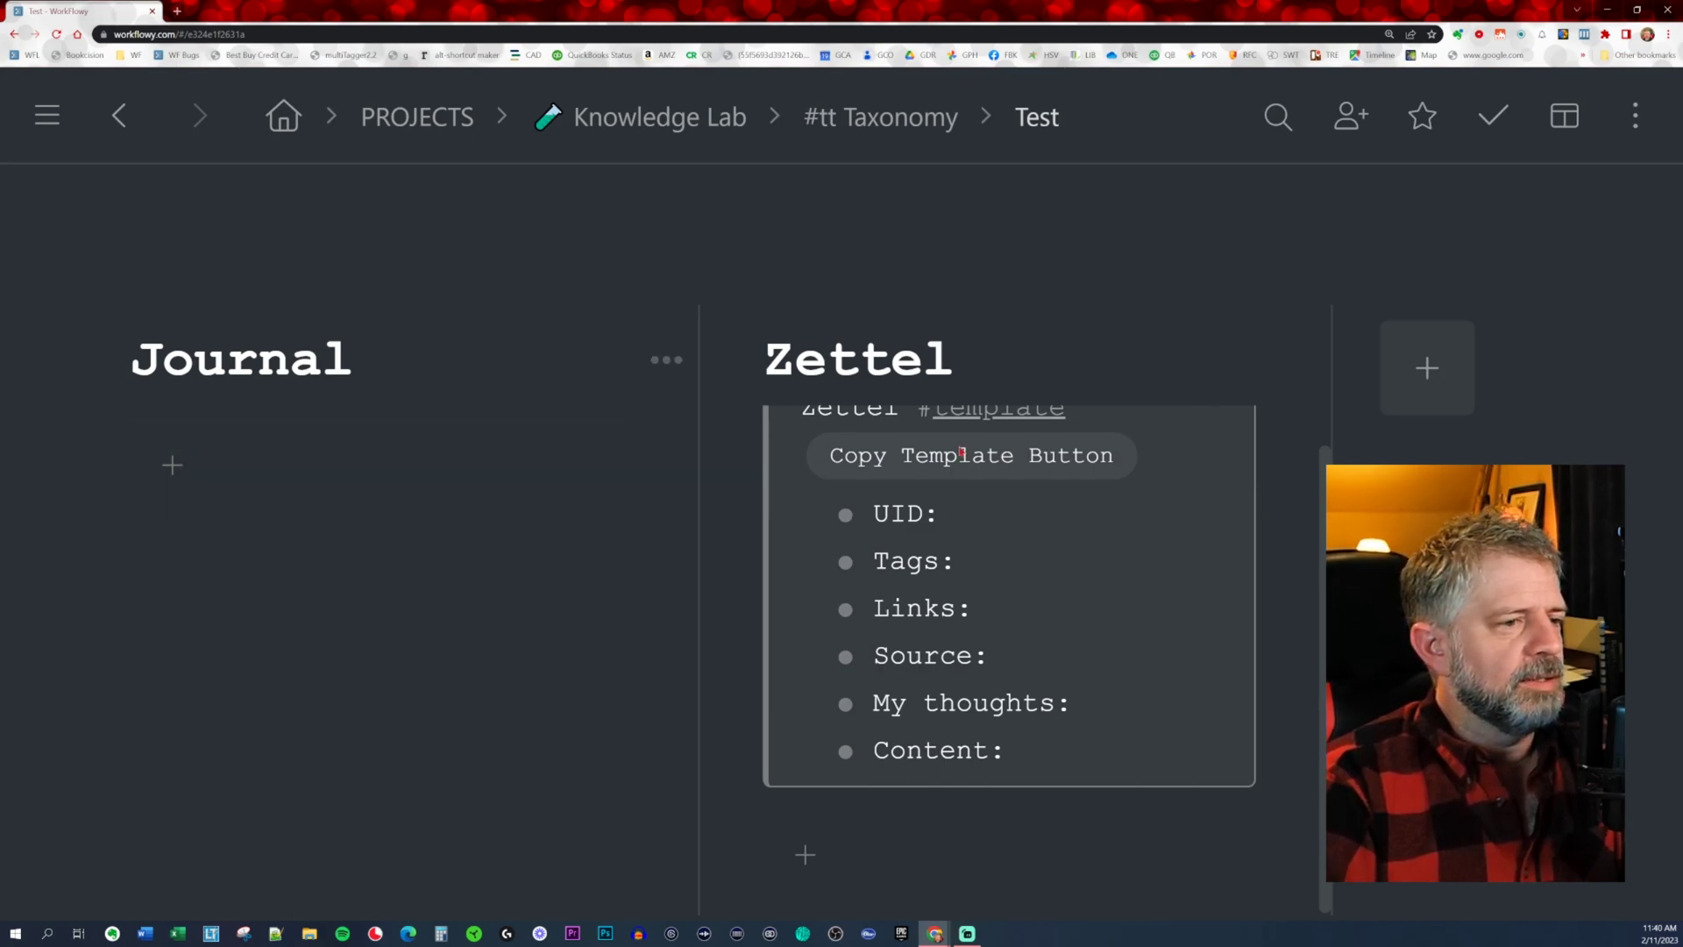
Collapse the template and add a Zettel column card titled '#zz Pie Making'
key("ctrl+Up")
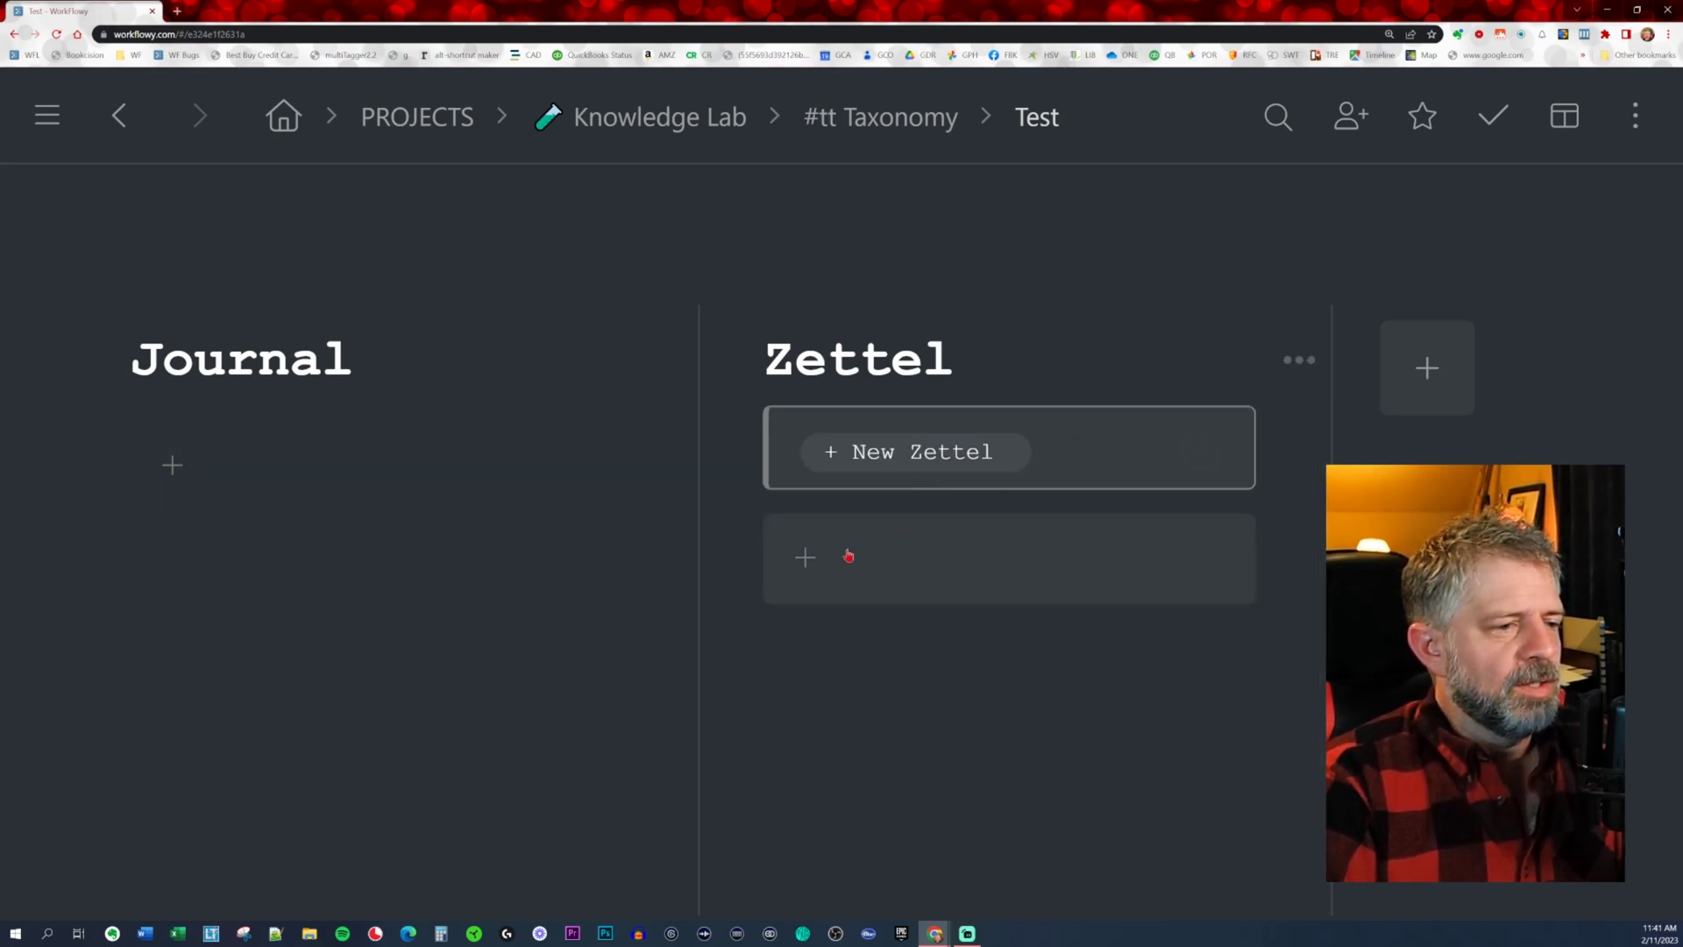
left_click(846, 556)
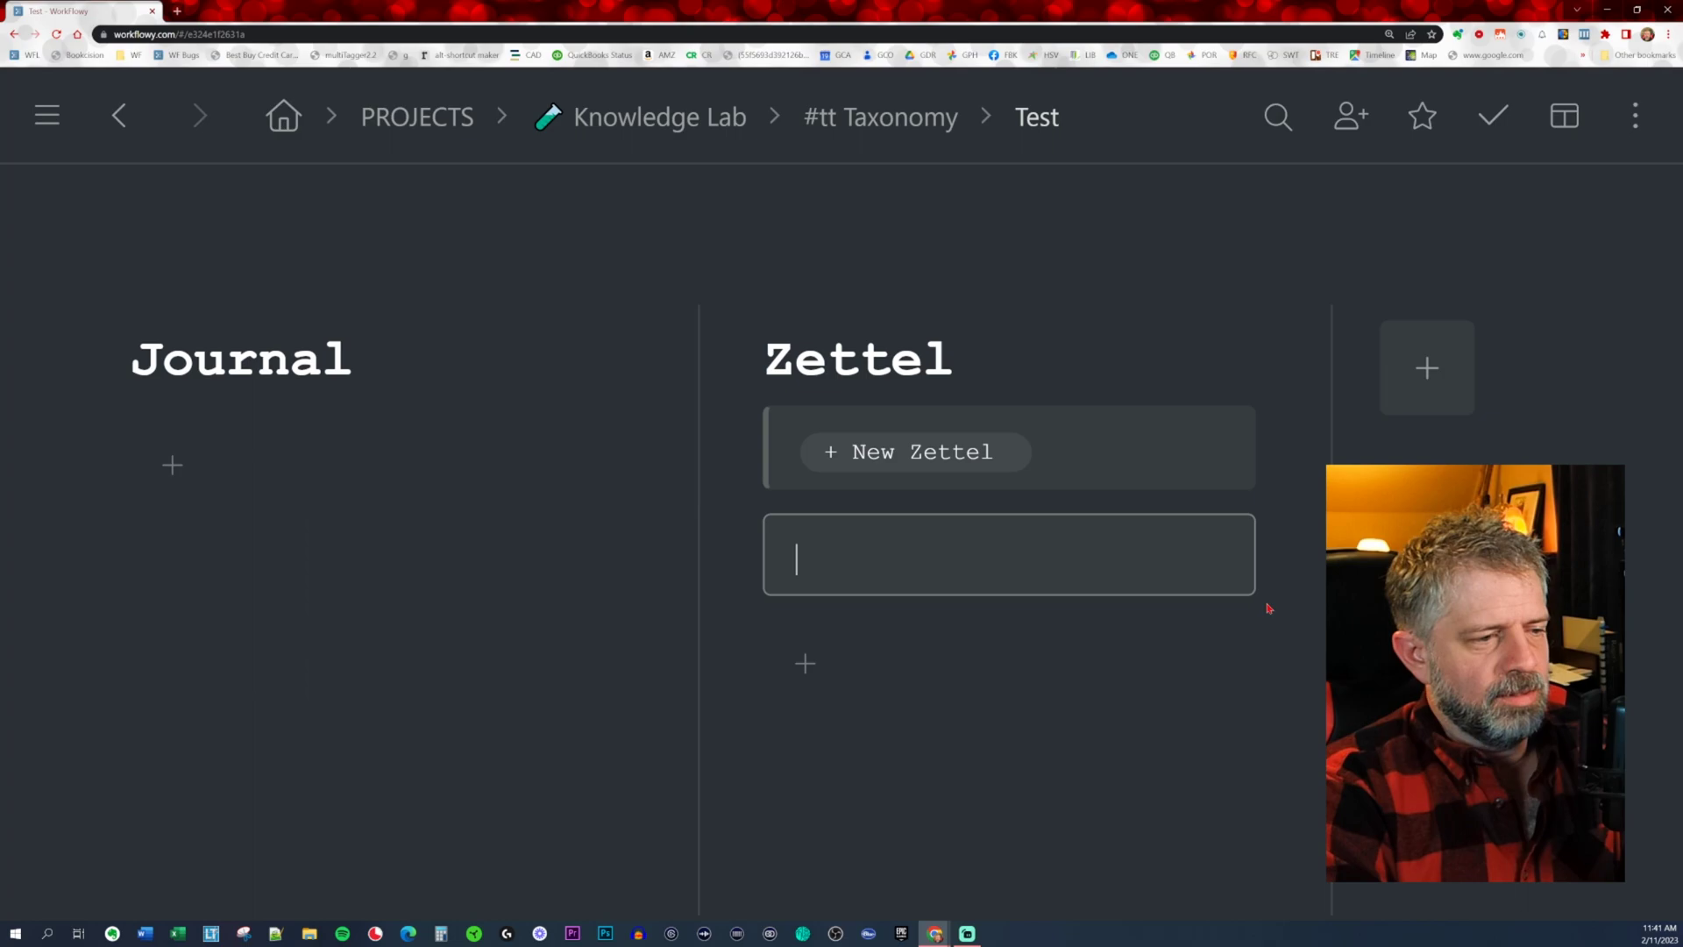
type("Pie")
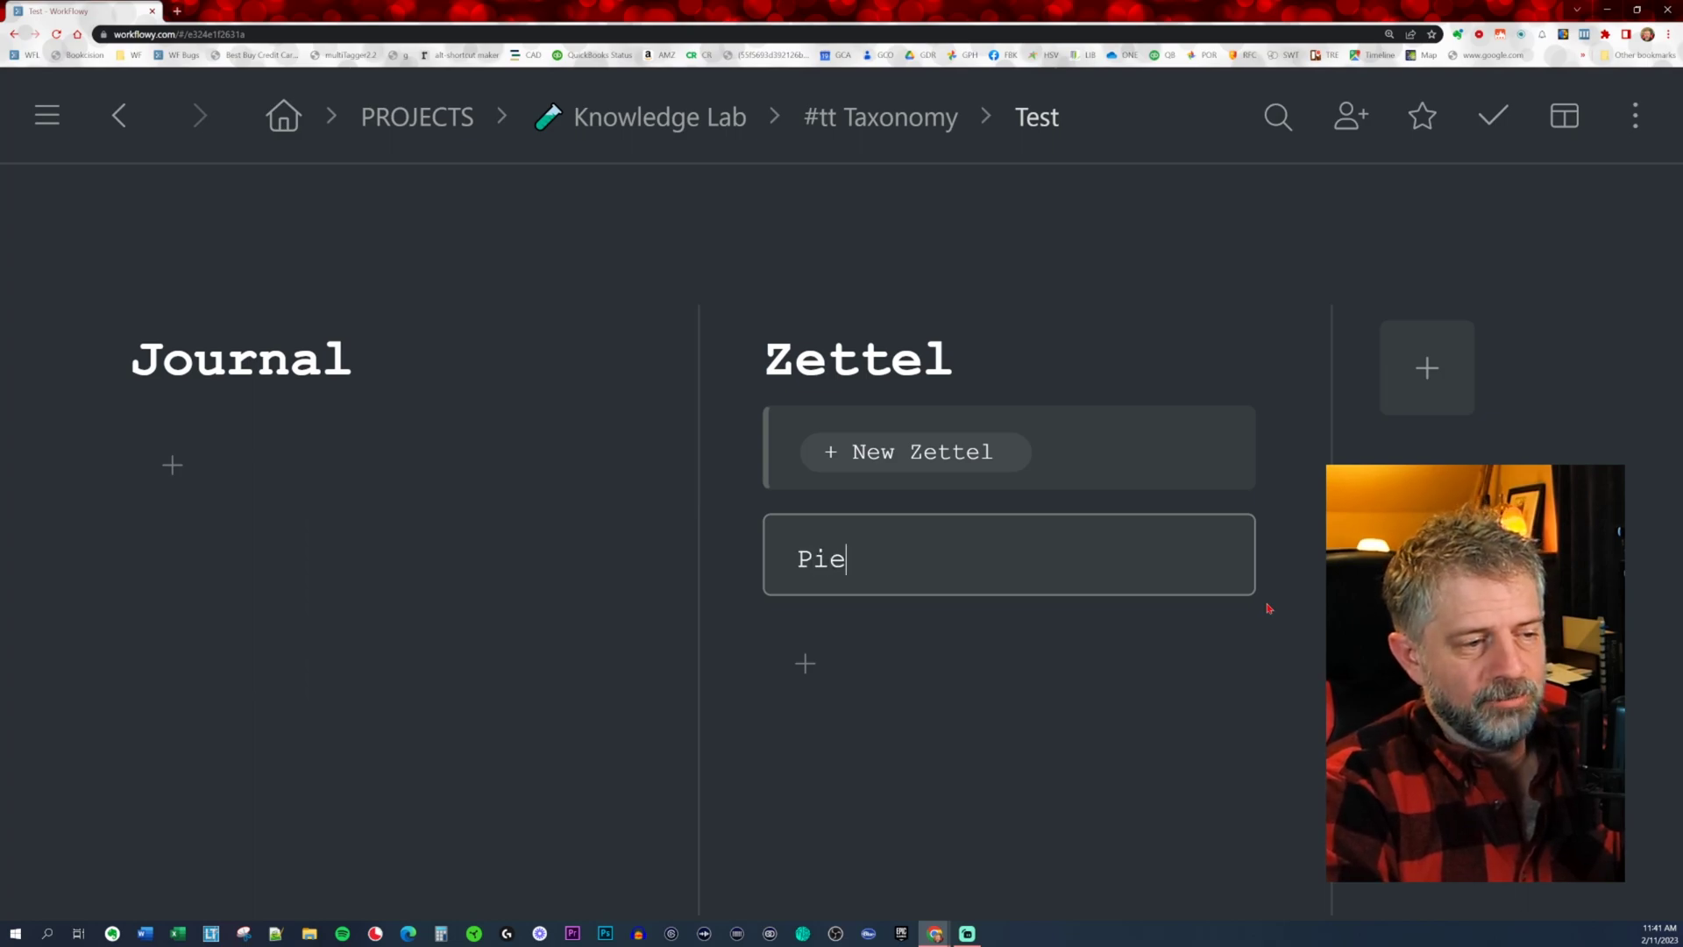
type(" Maek")
key("BackSpace")
key("BackSpace")
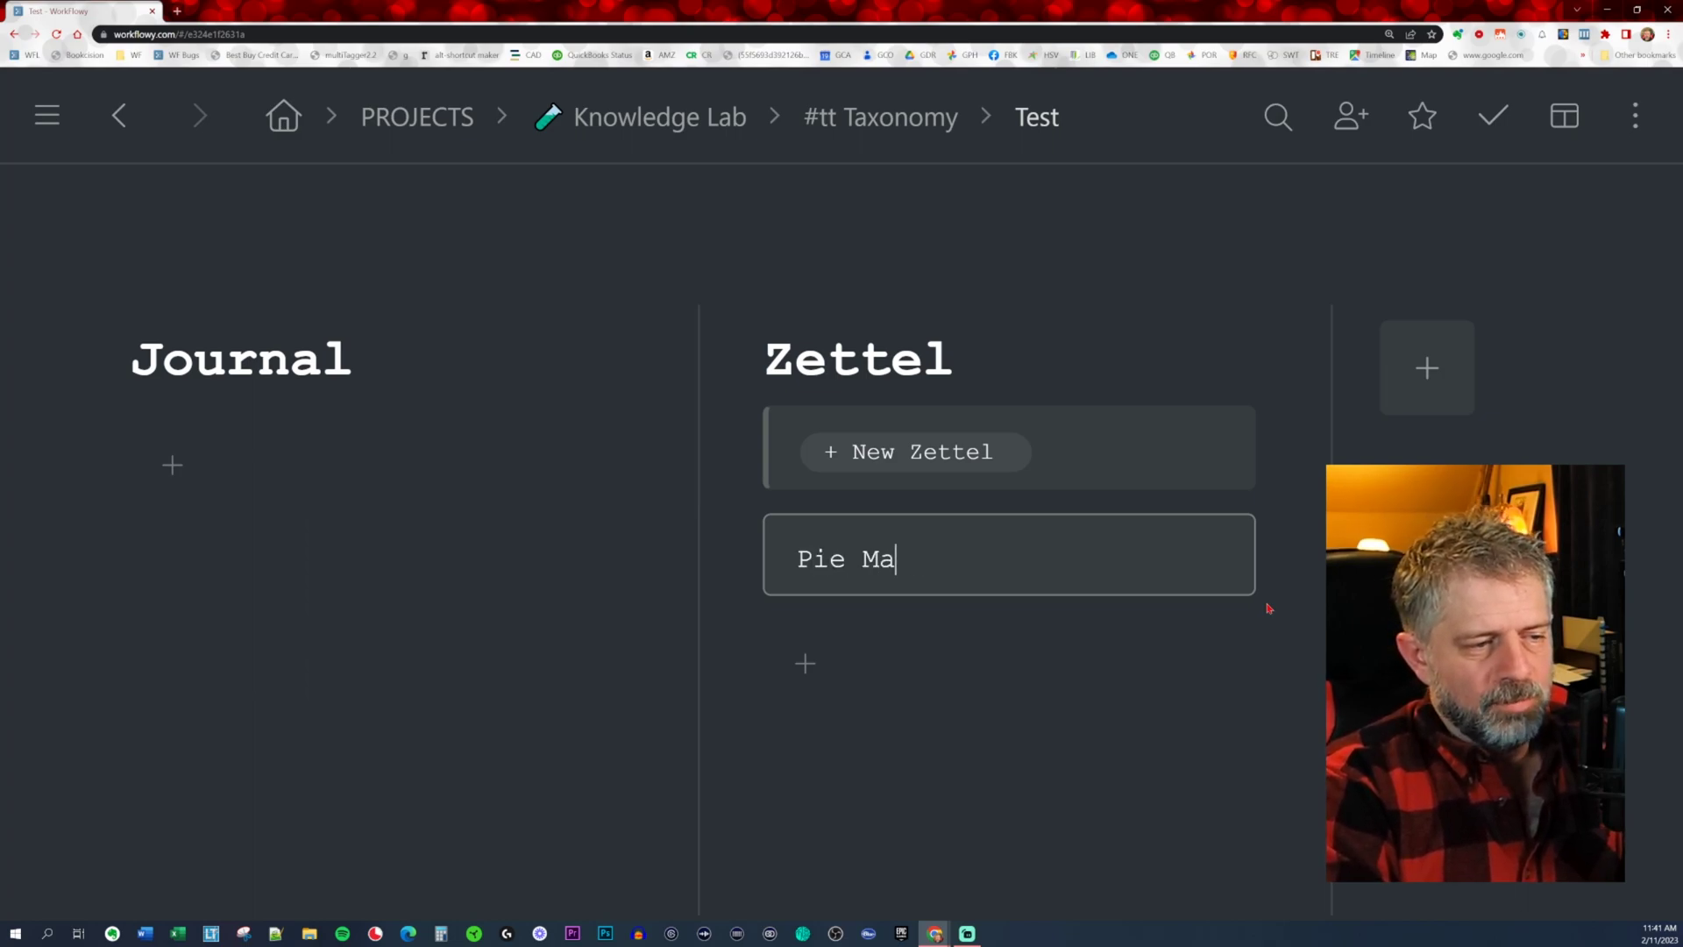
type("king")
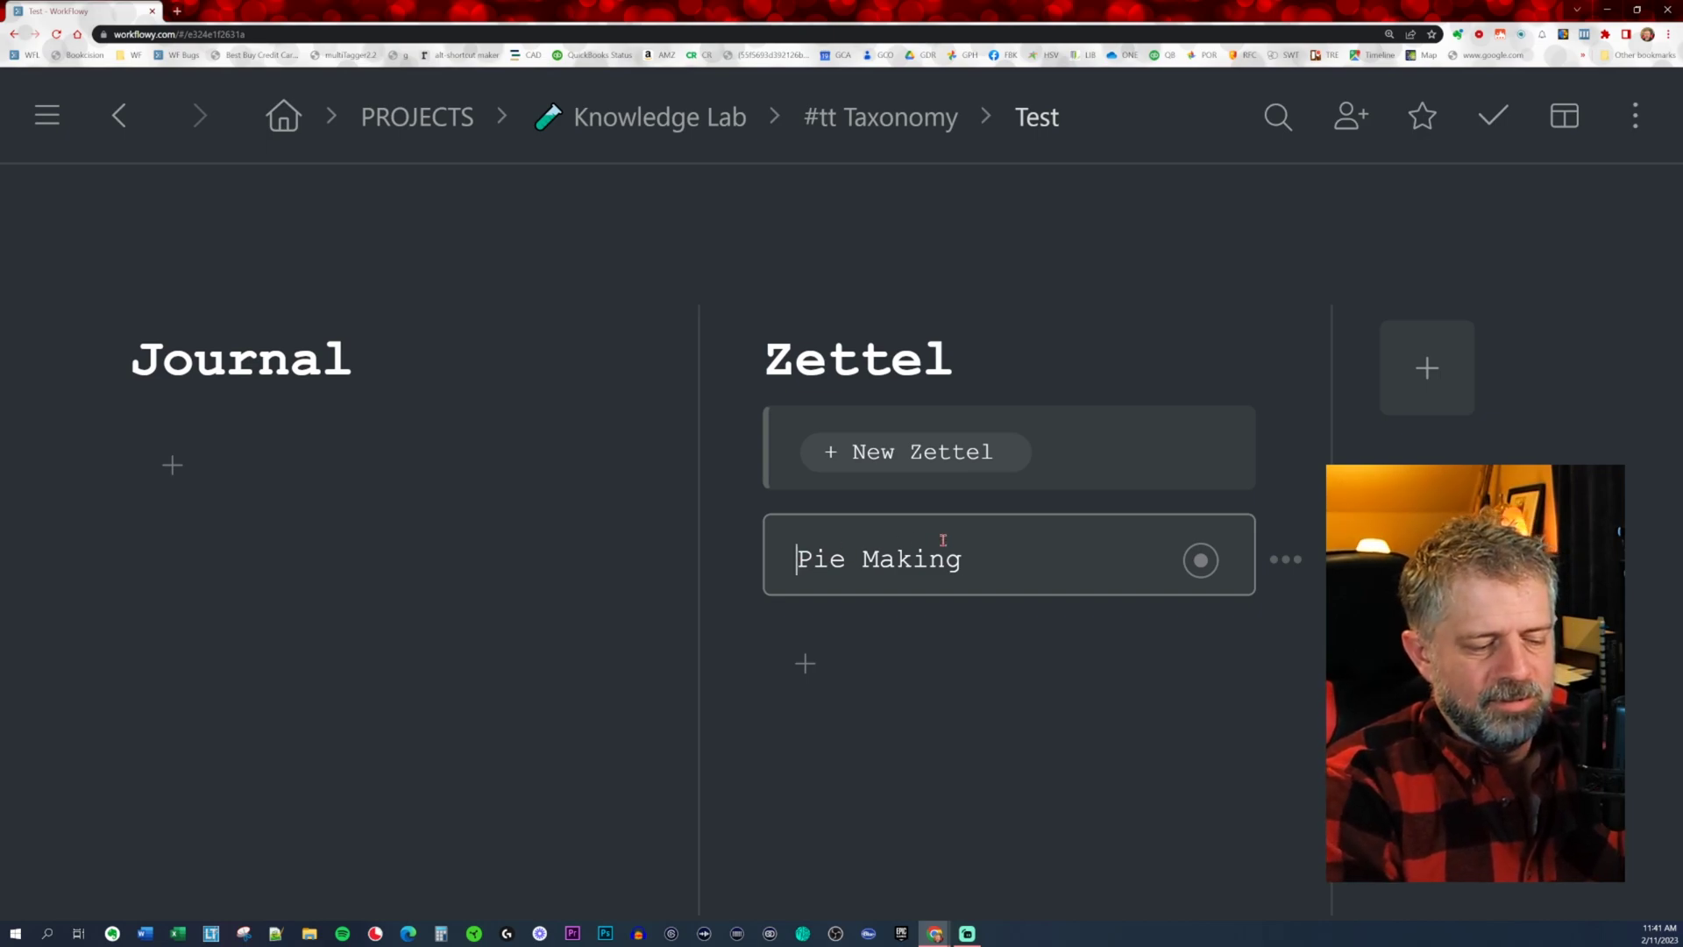
type("#")
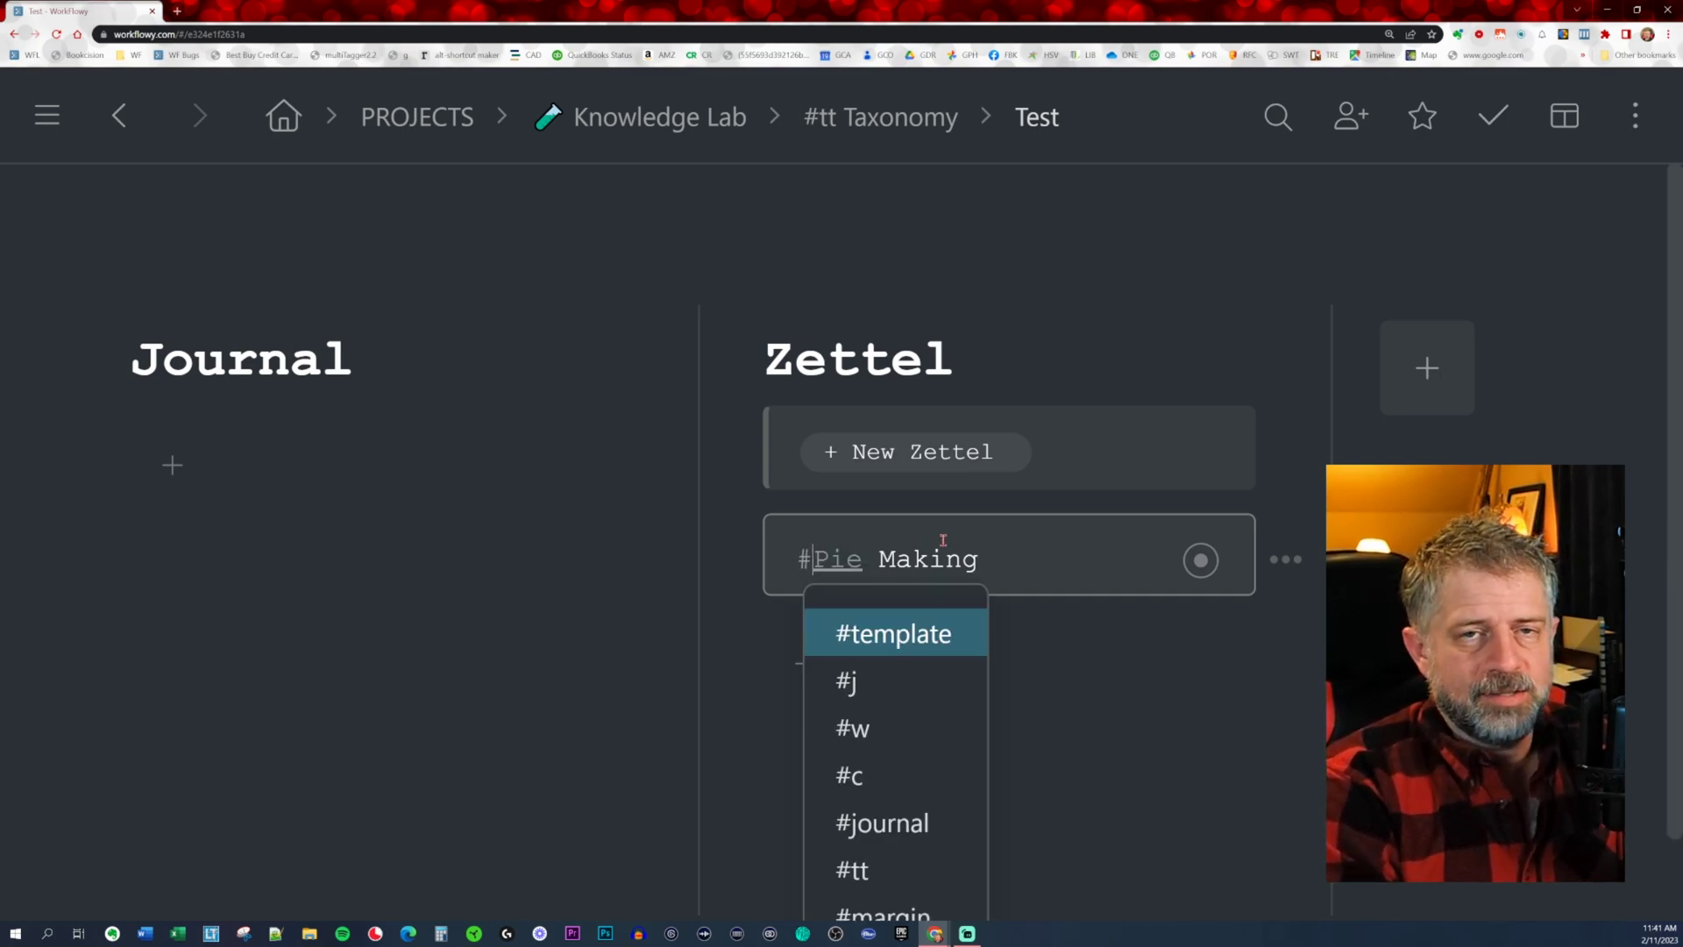
type("zz")
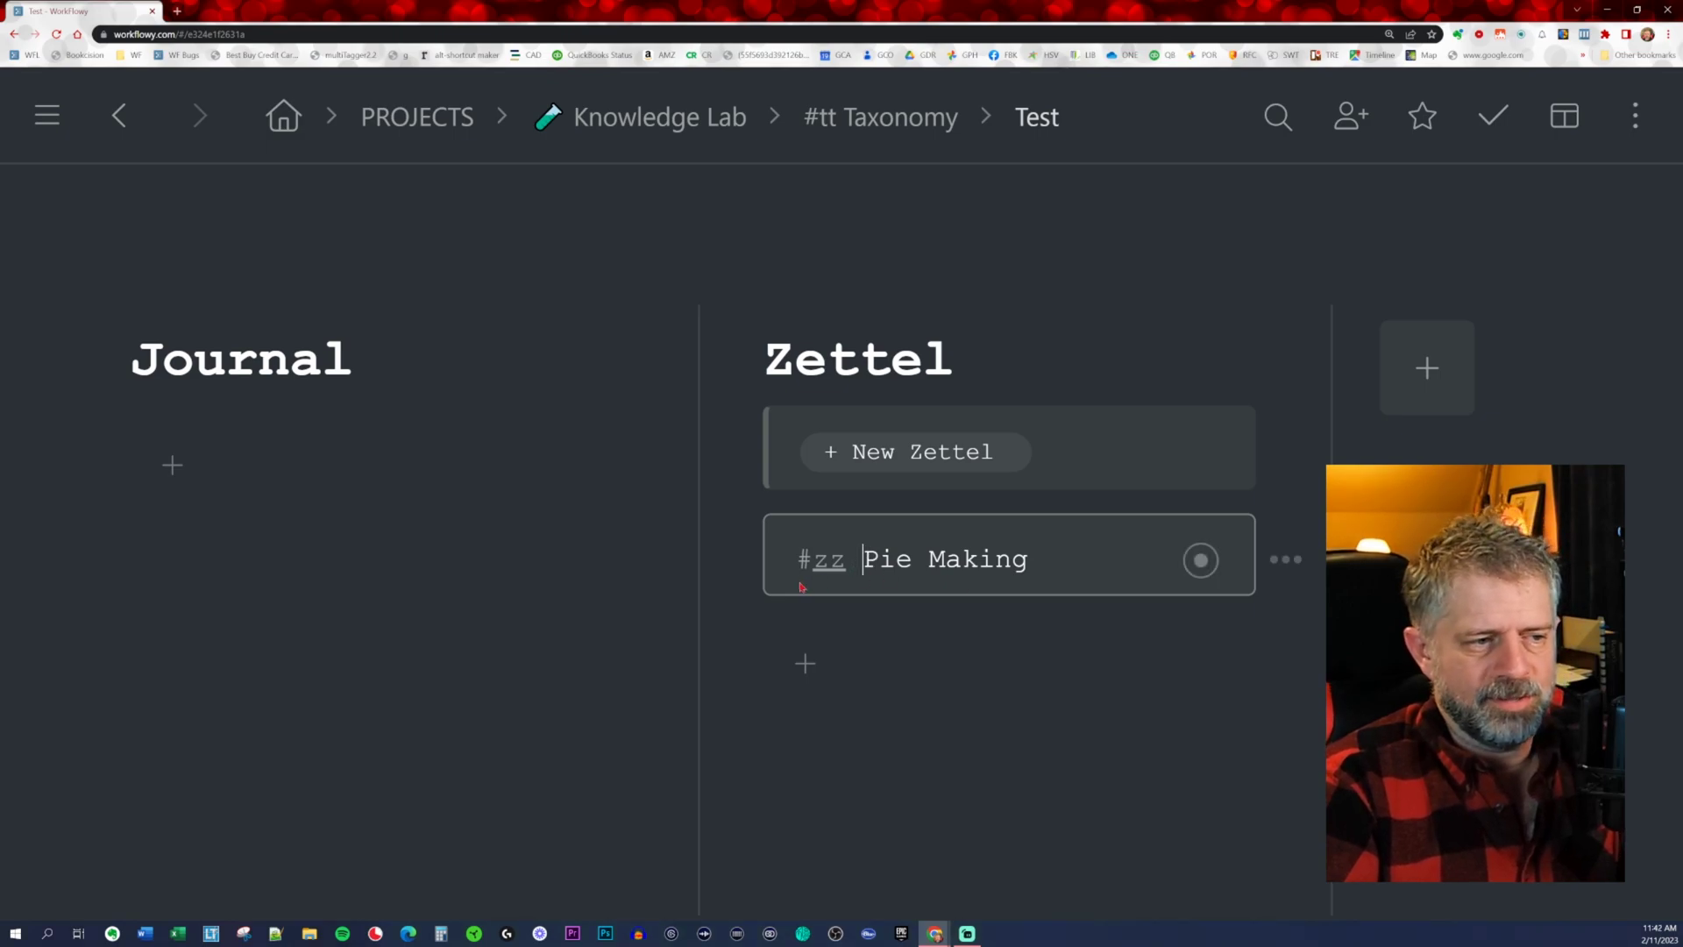
left_click(1053, 559)
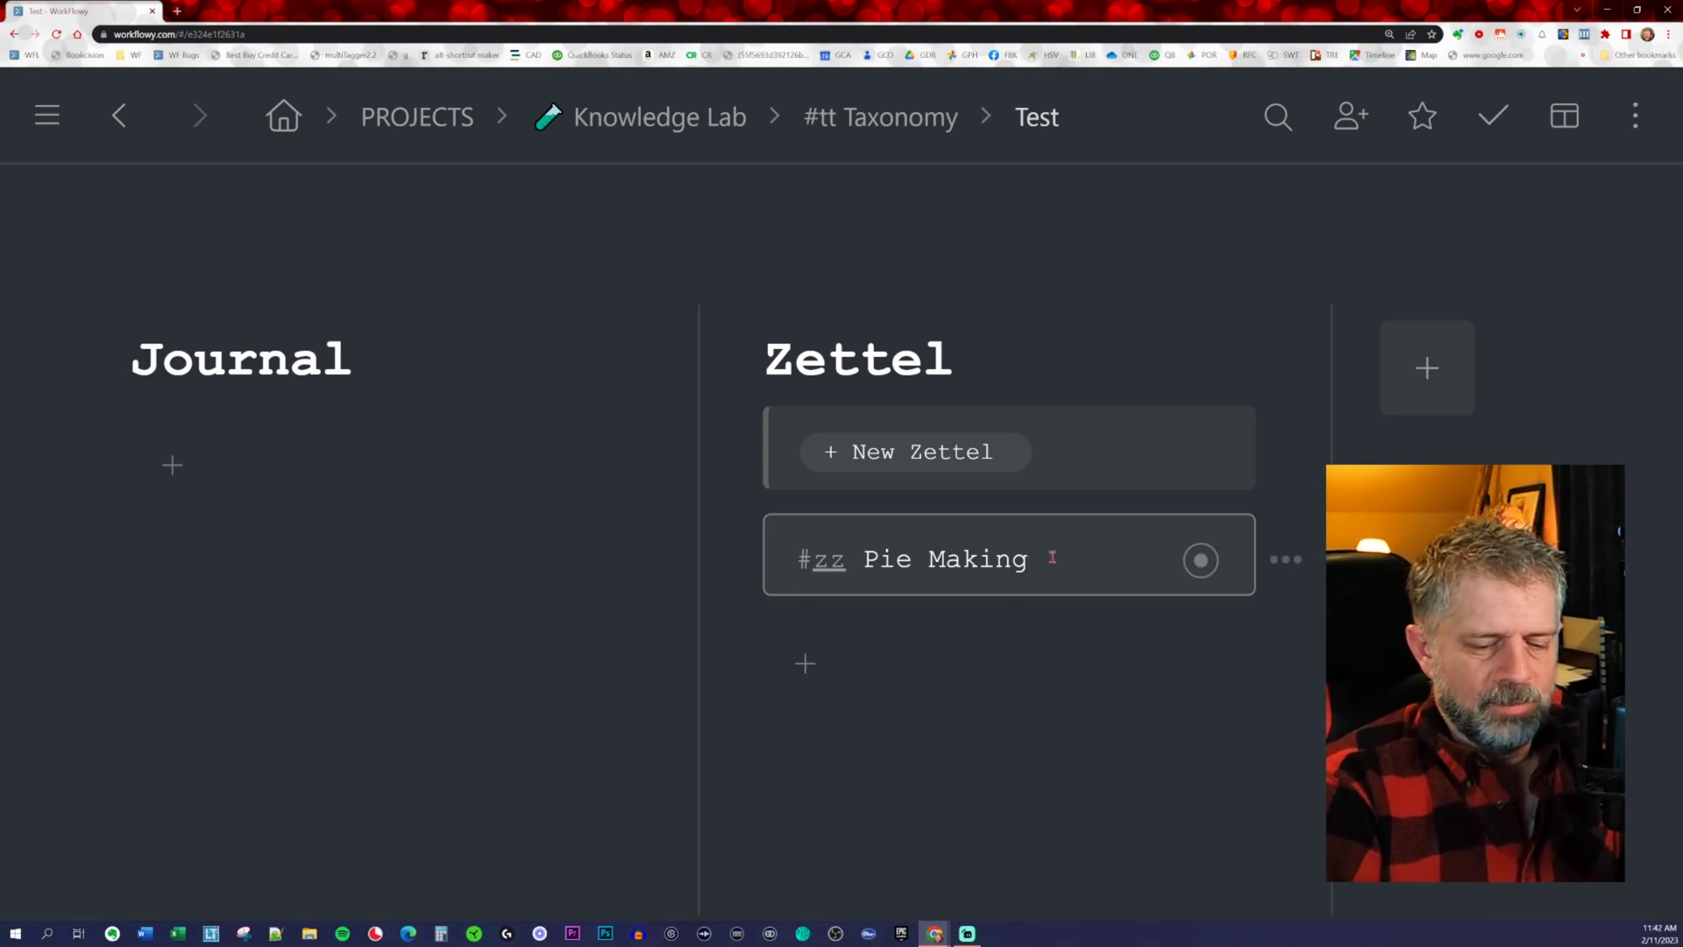
Add cards '#zz Parenting' and '#zz Workflowy founders current hairstyle' below Pie Making
key("Return")
type("#")
key("Down")
key("Return")
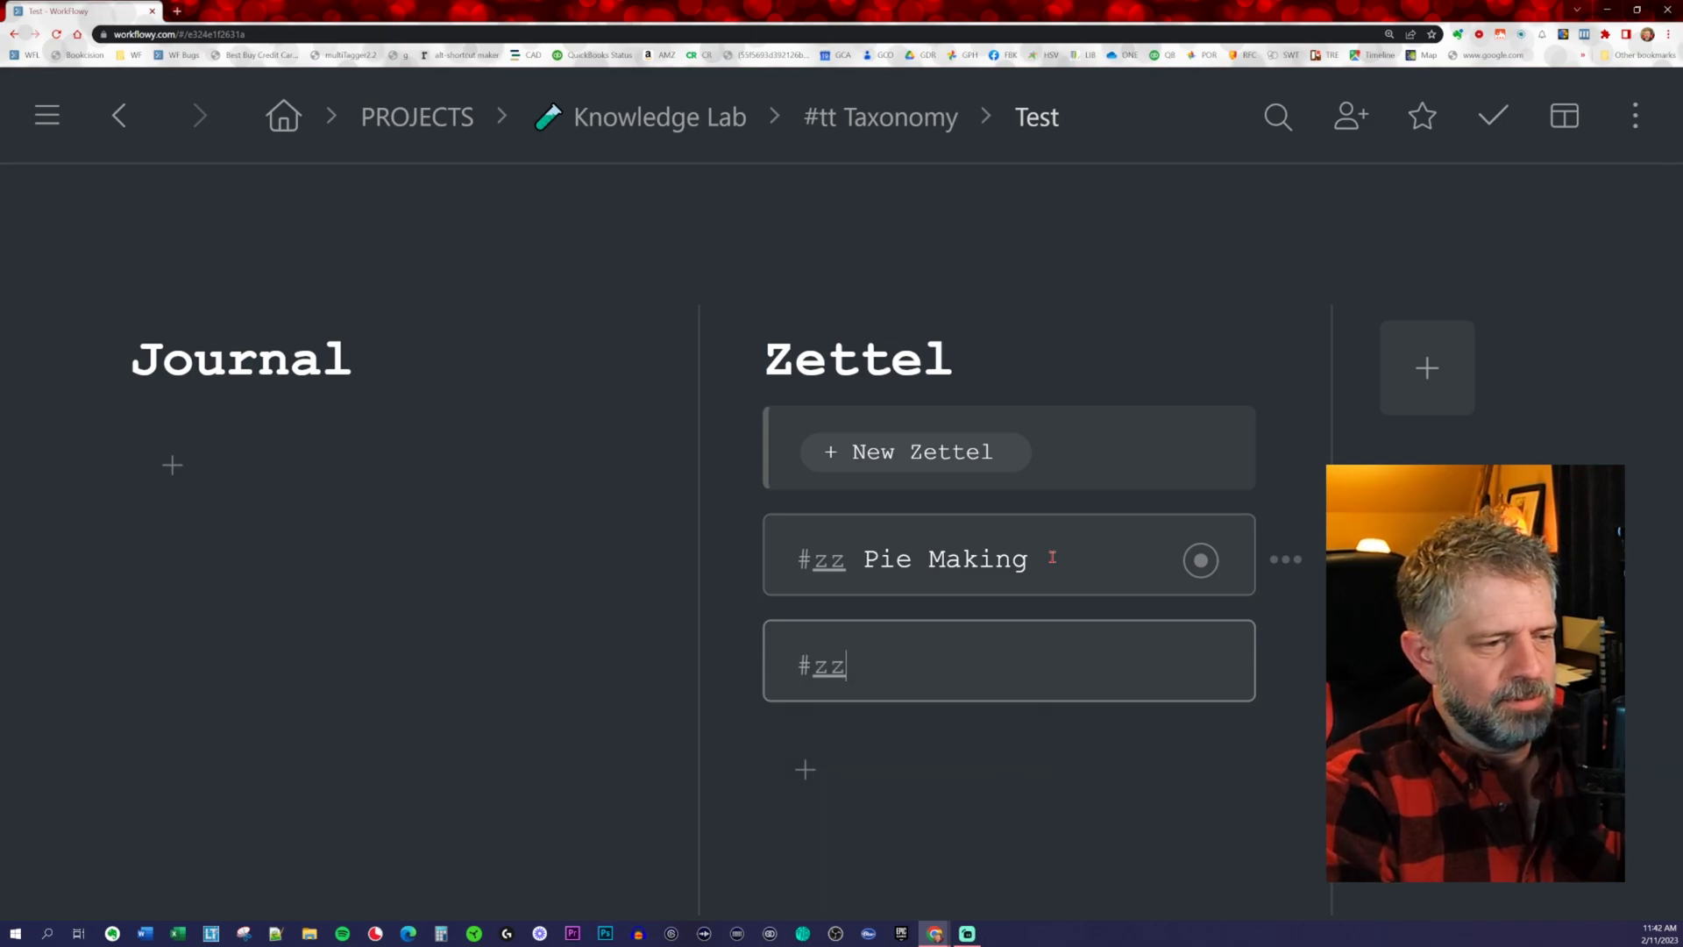
type("Parenting")
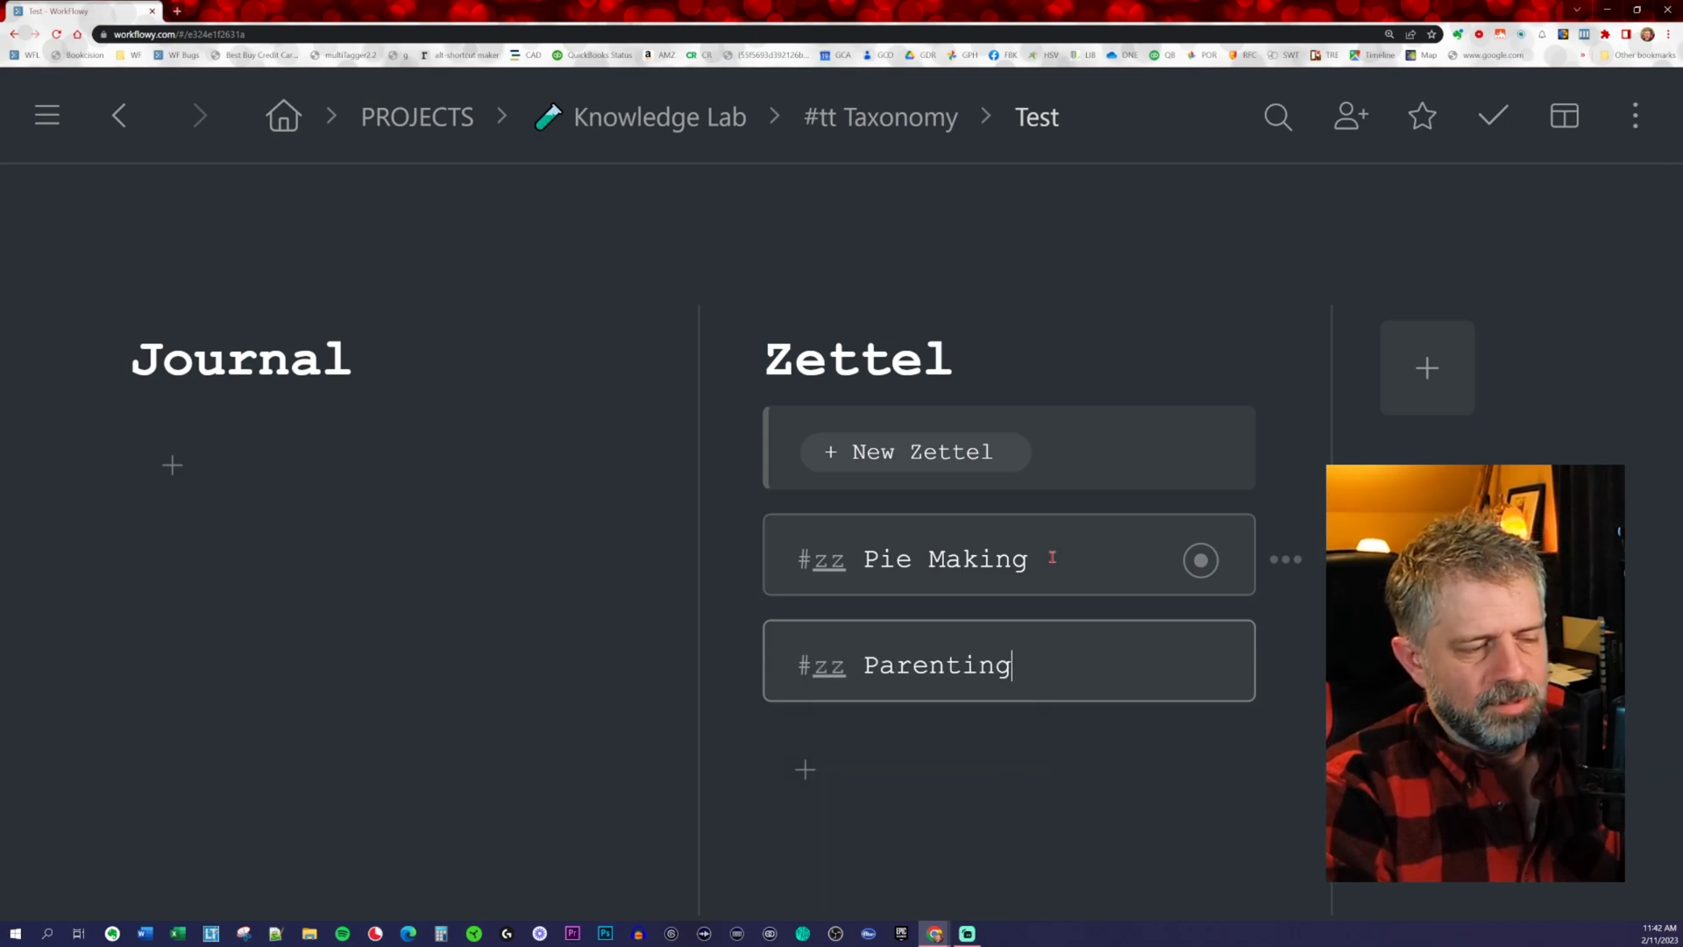
key("Return")
type("#")
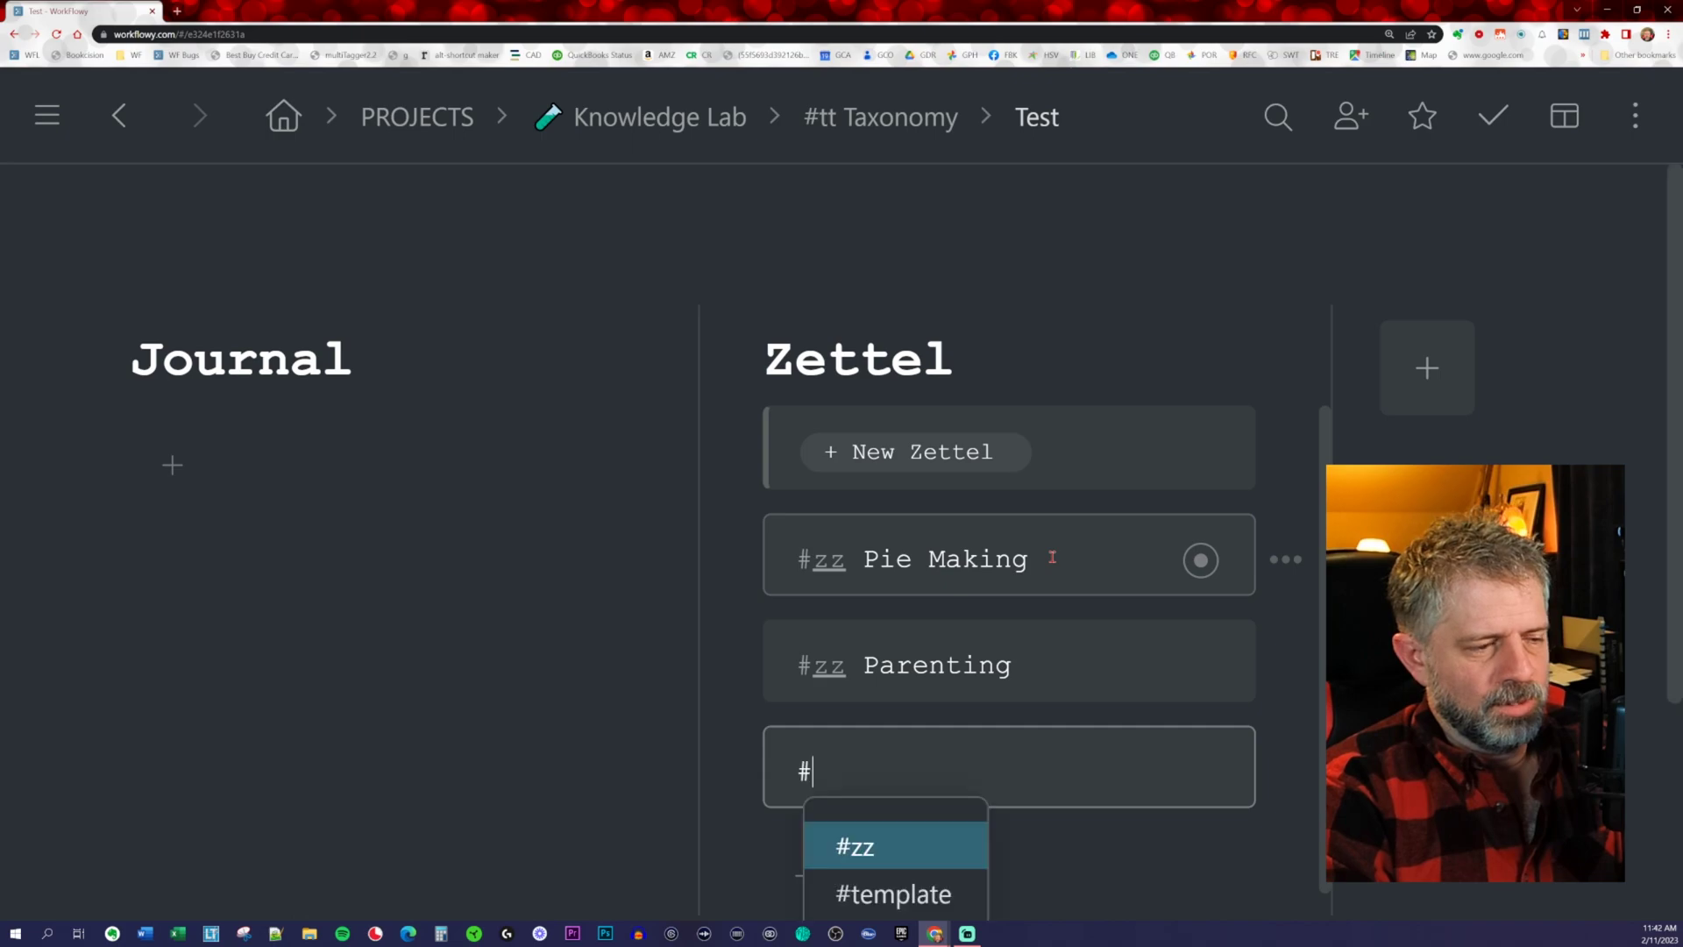
key("Return")
type("Workflowy")
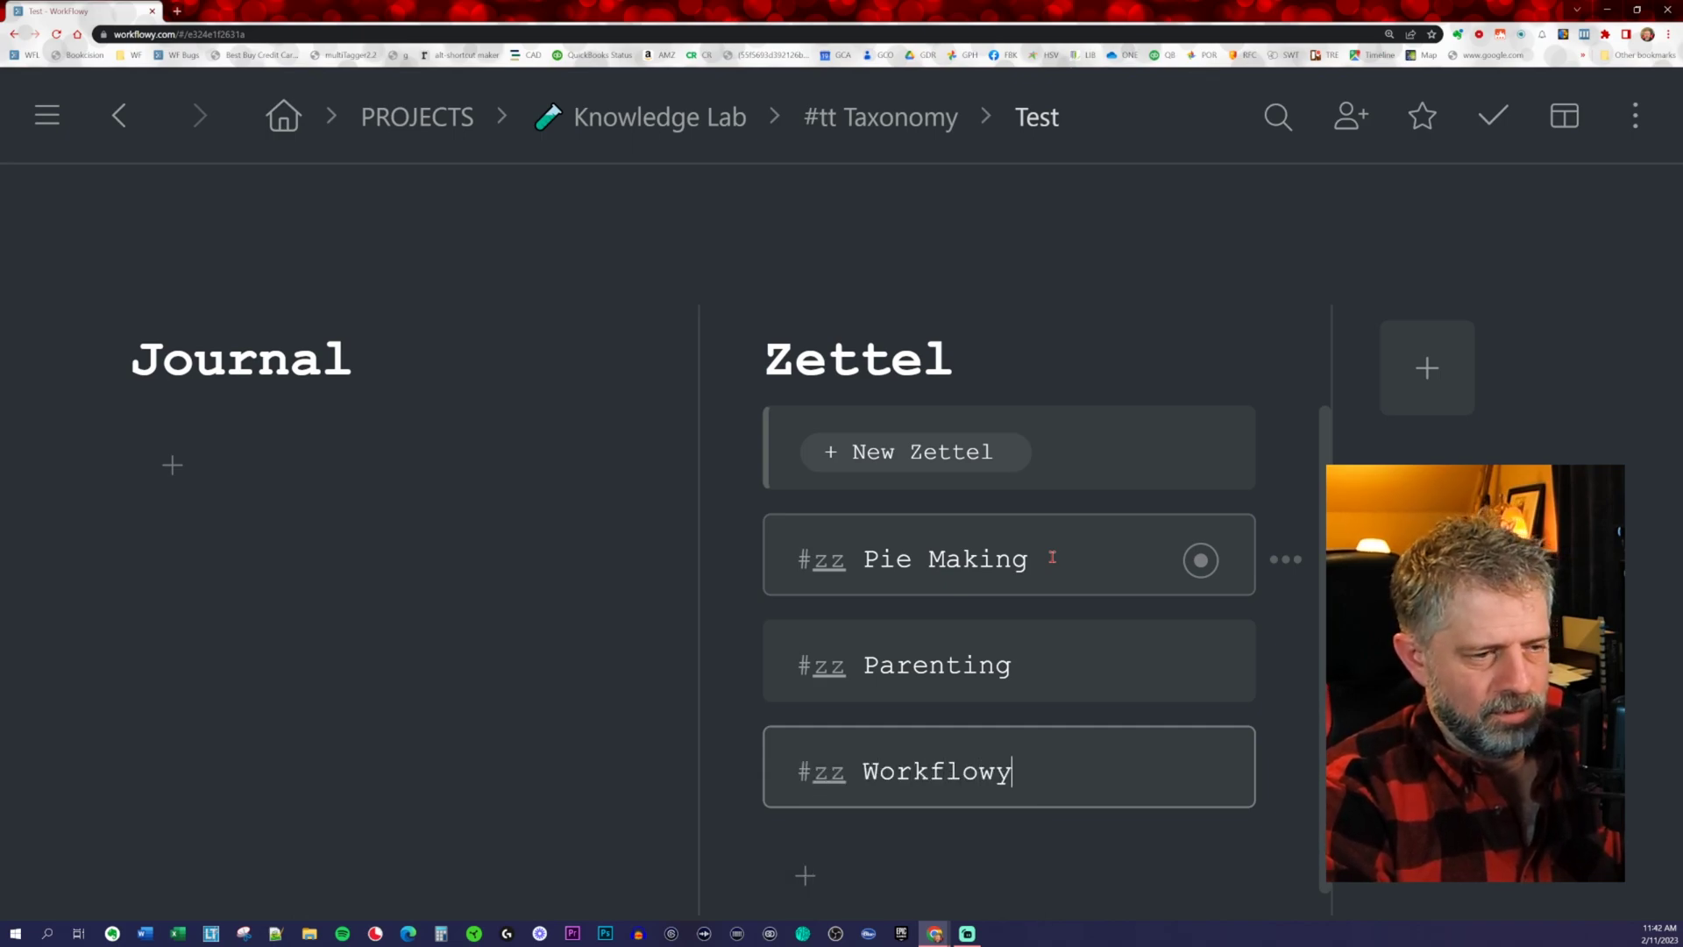
type(" found")
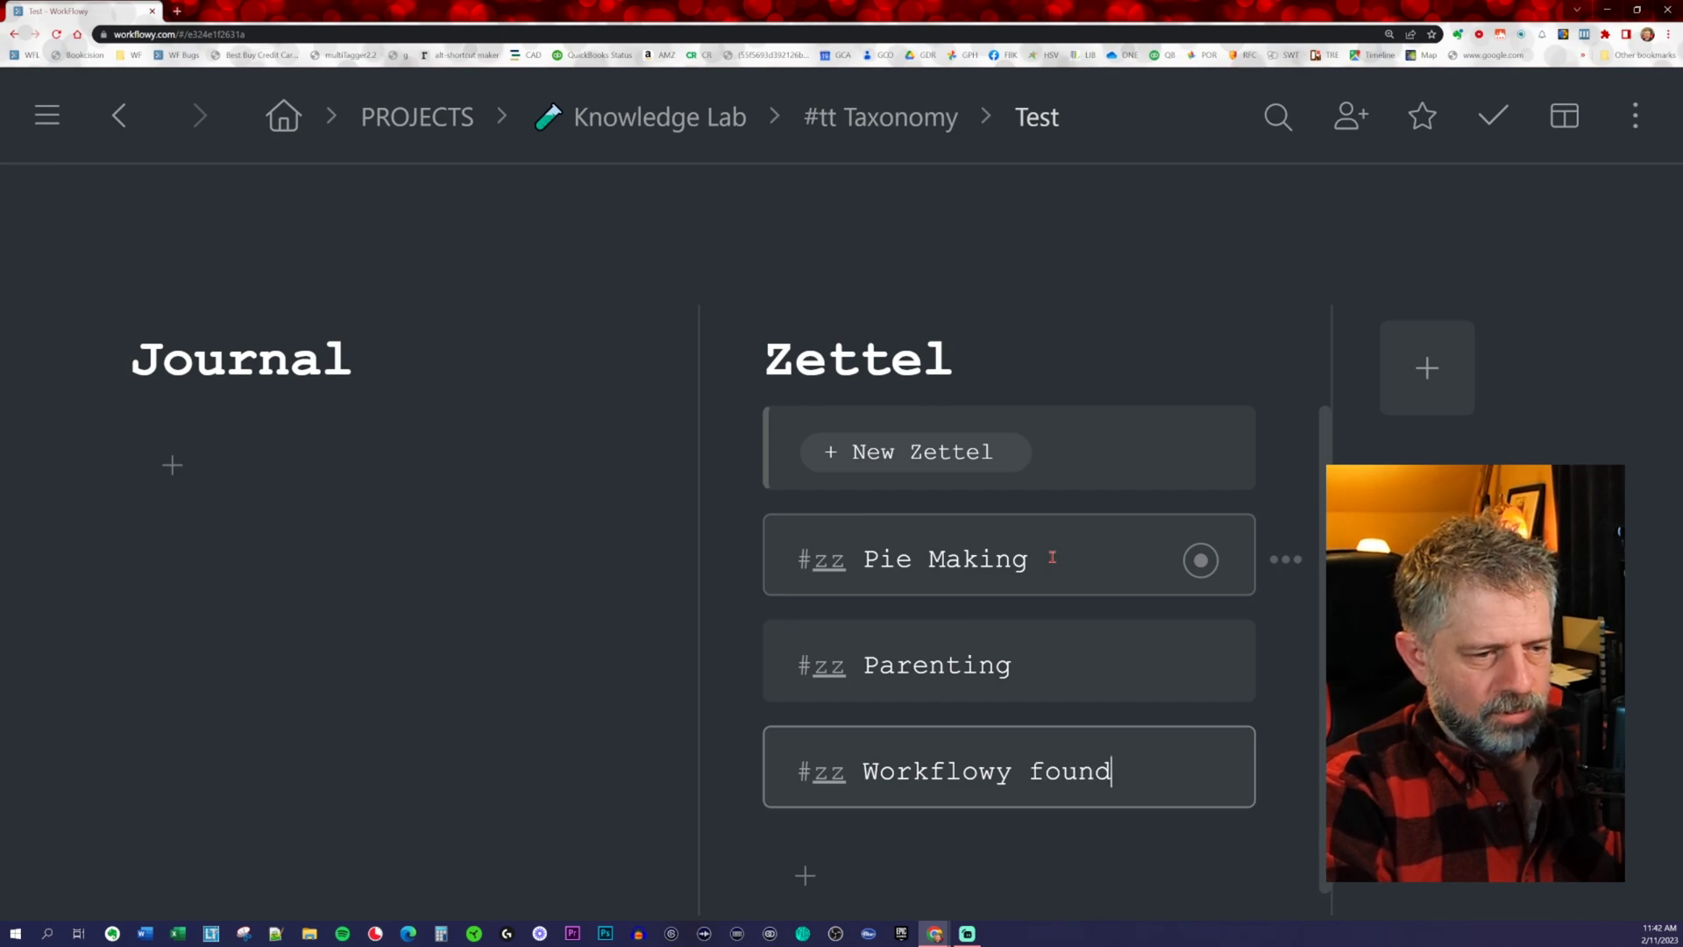
type("ers curr")
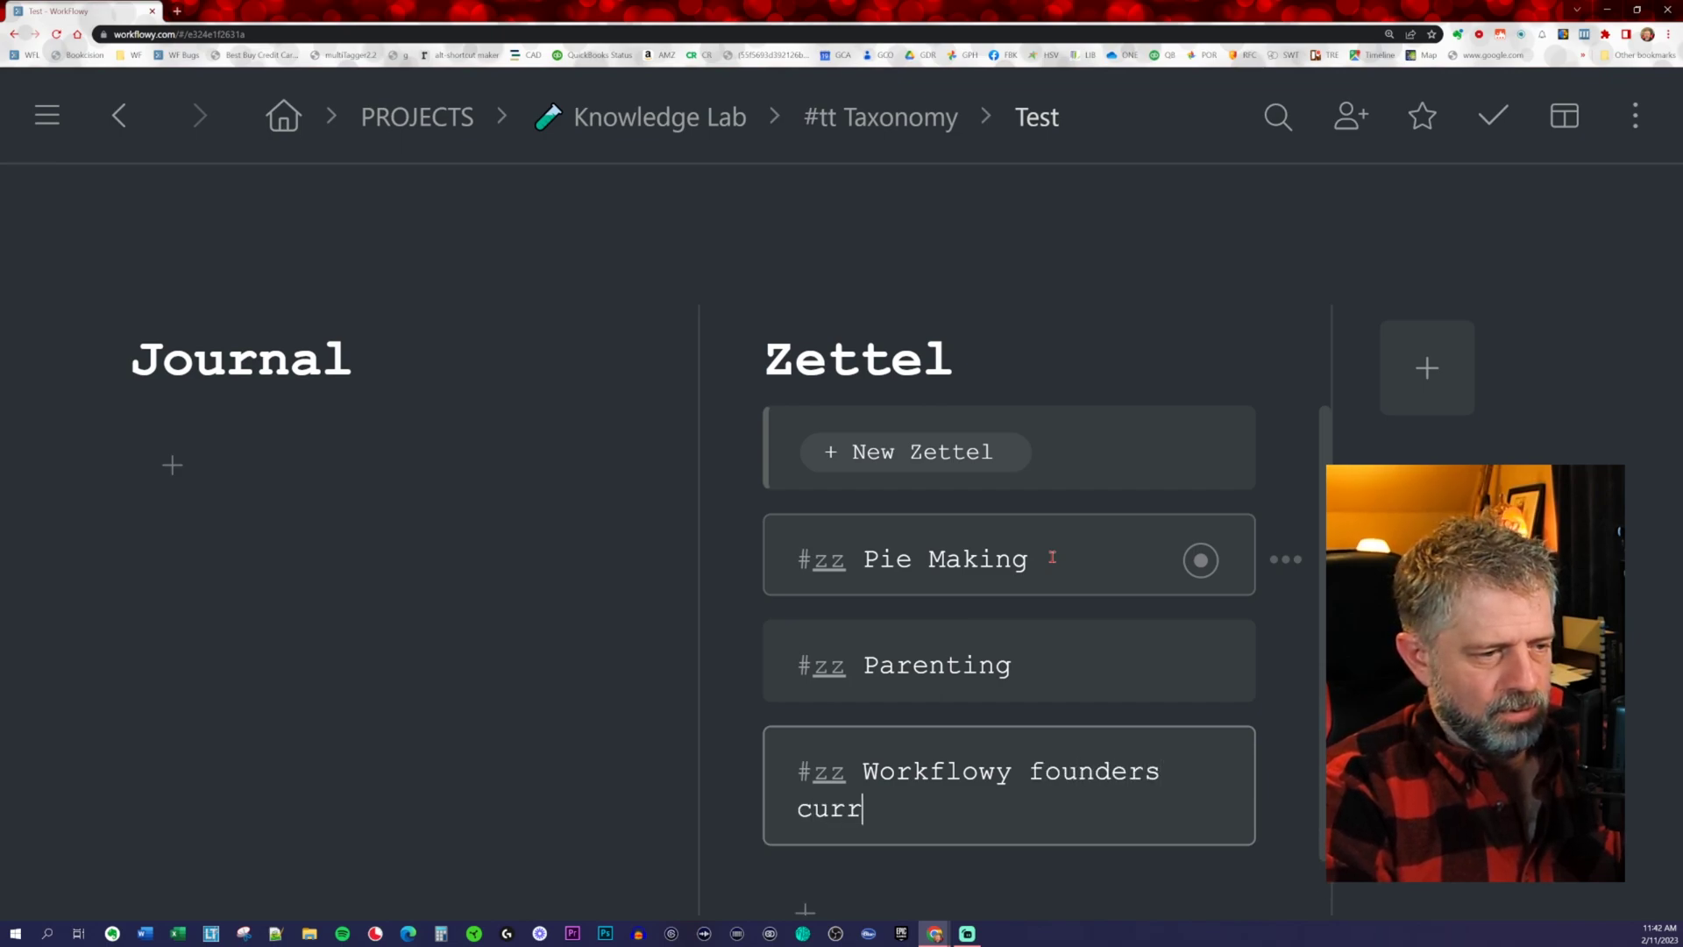
type("ent hairstyle")
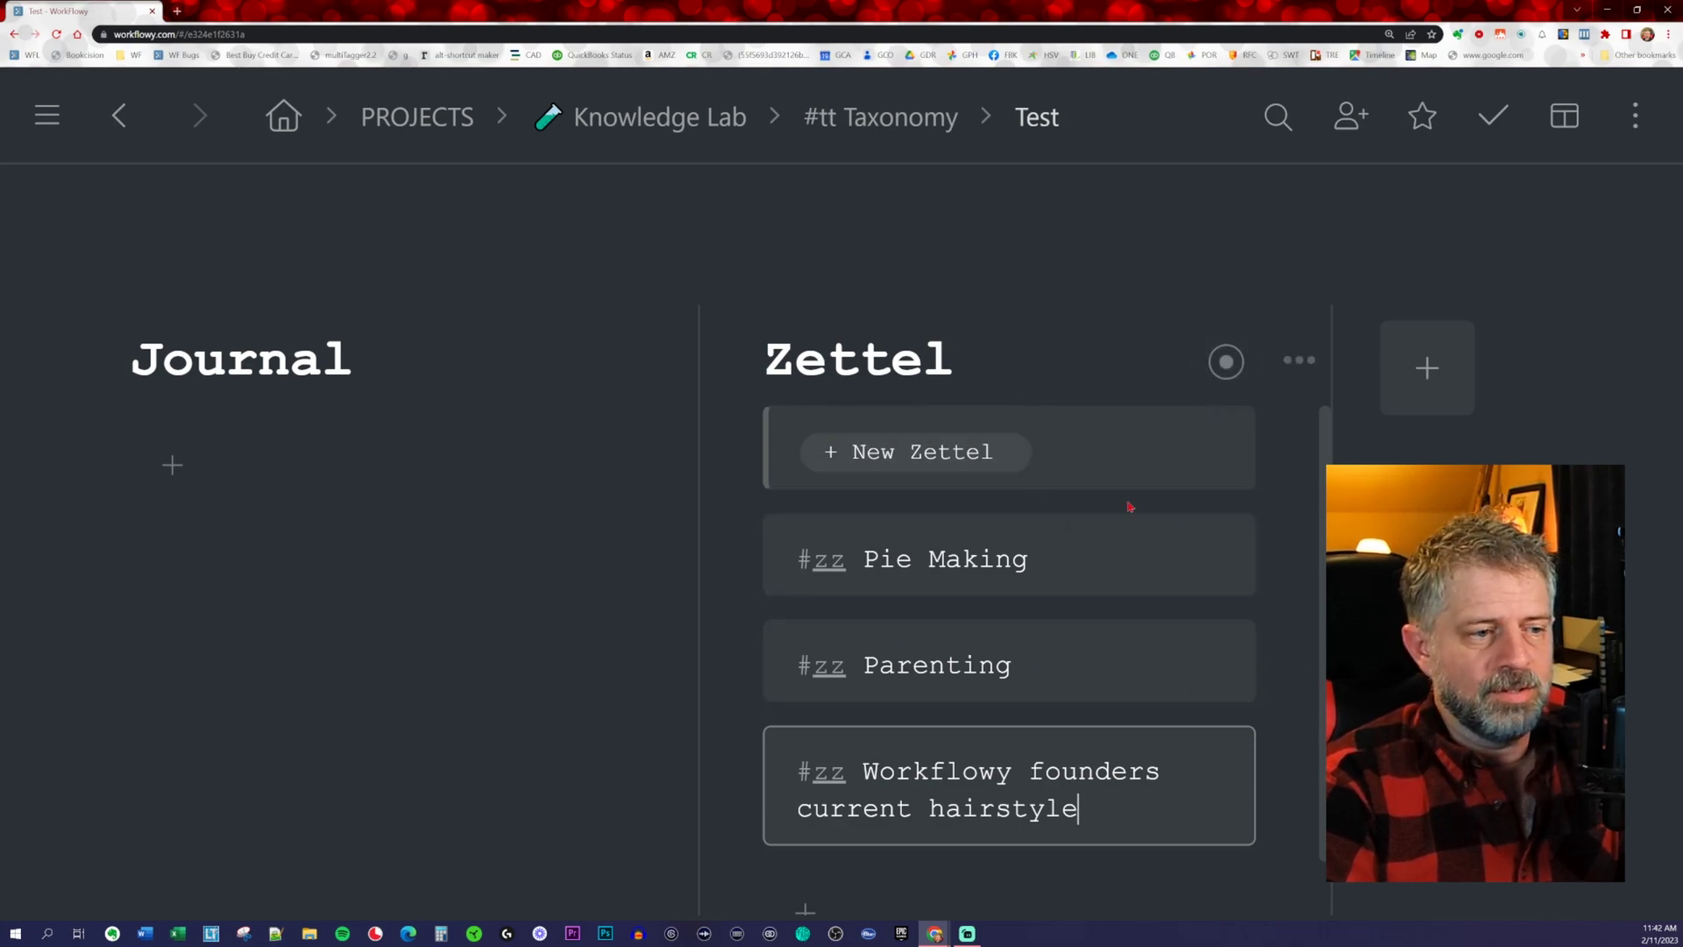
Nest a new Zettel inside Pie Making, delete it and the empty child, then add a Journal card
left_click(1083, 554)
key("Return")
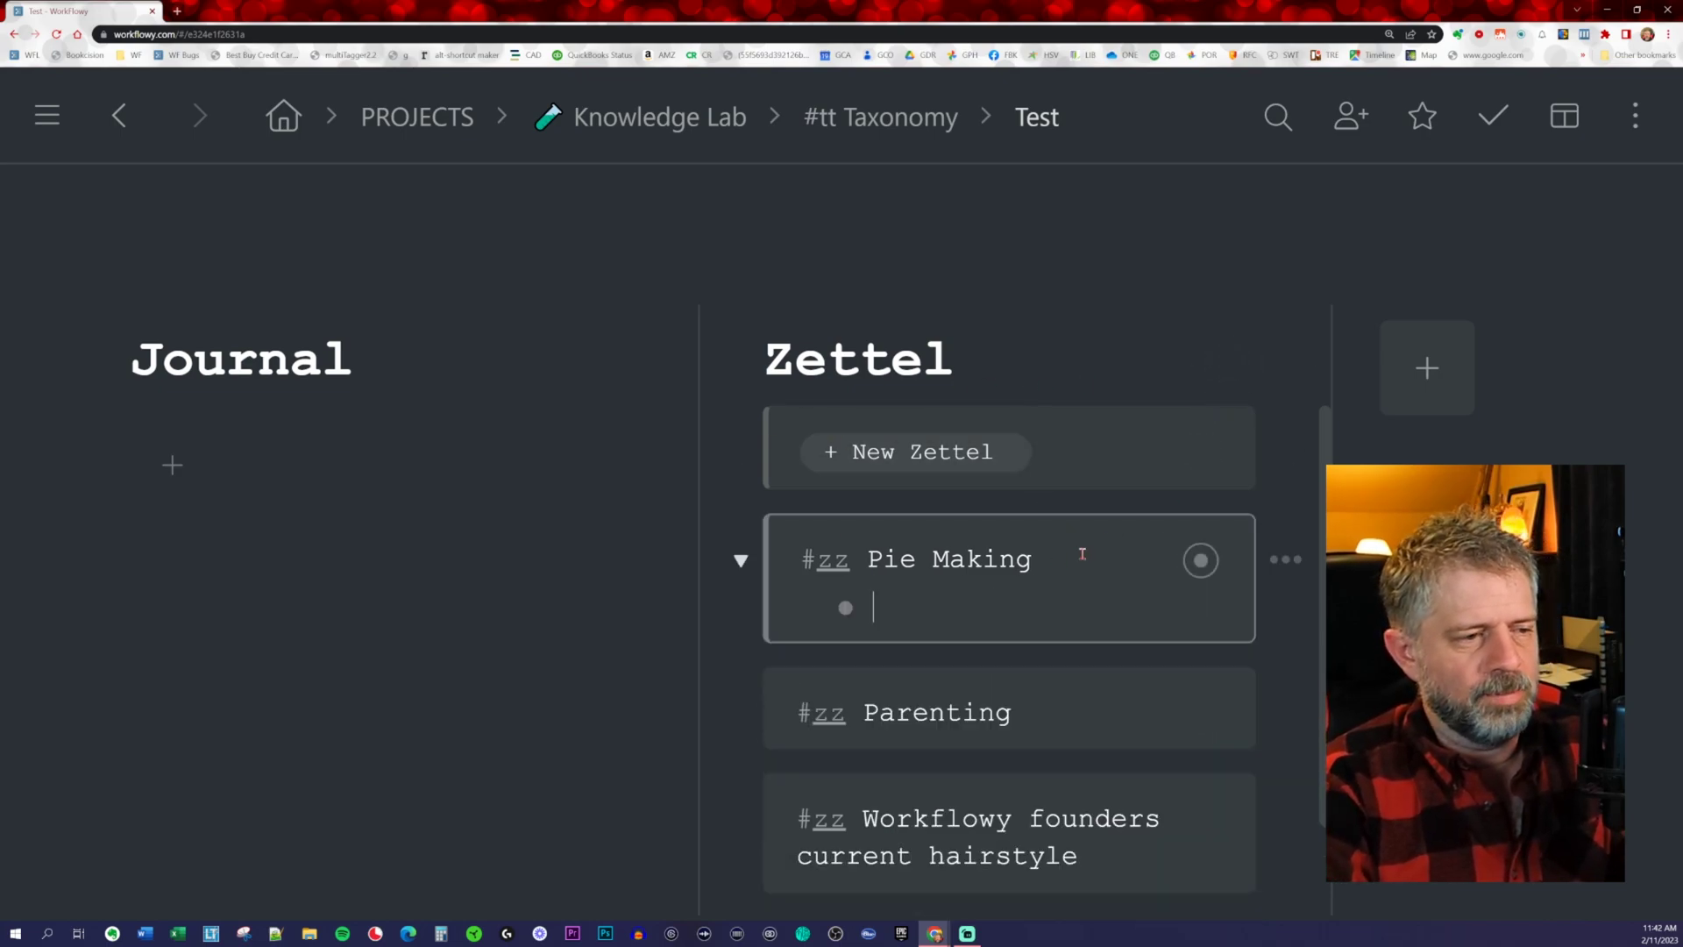
left_click(879, 453)
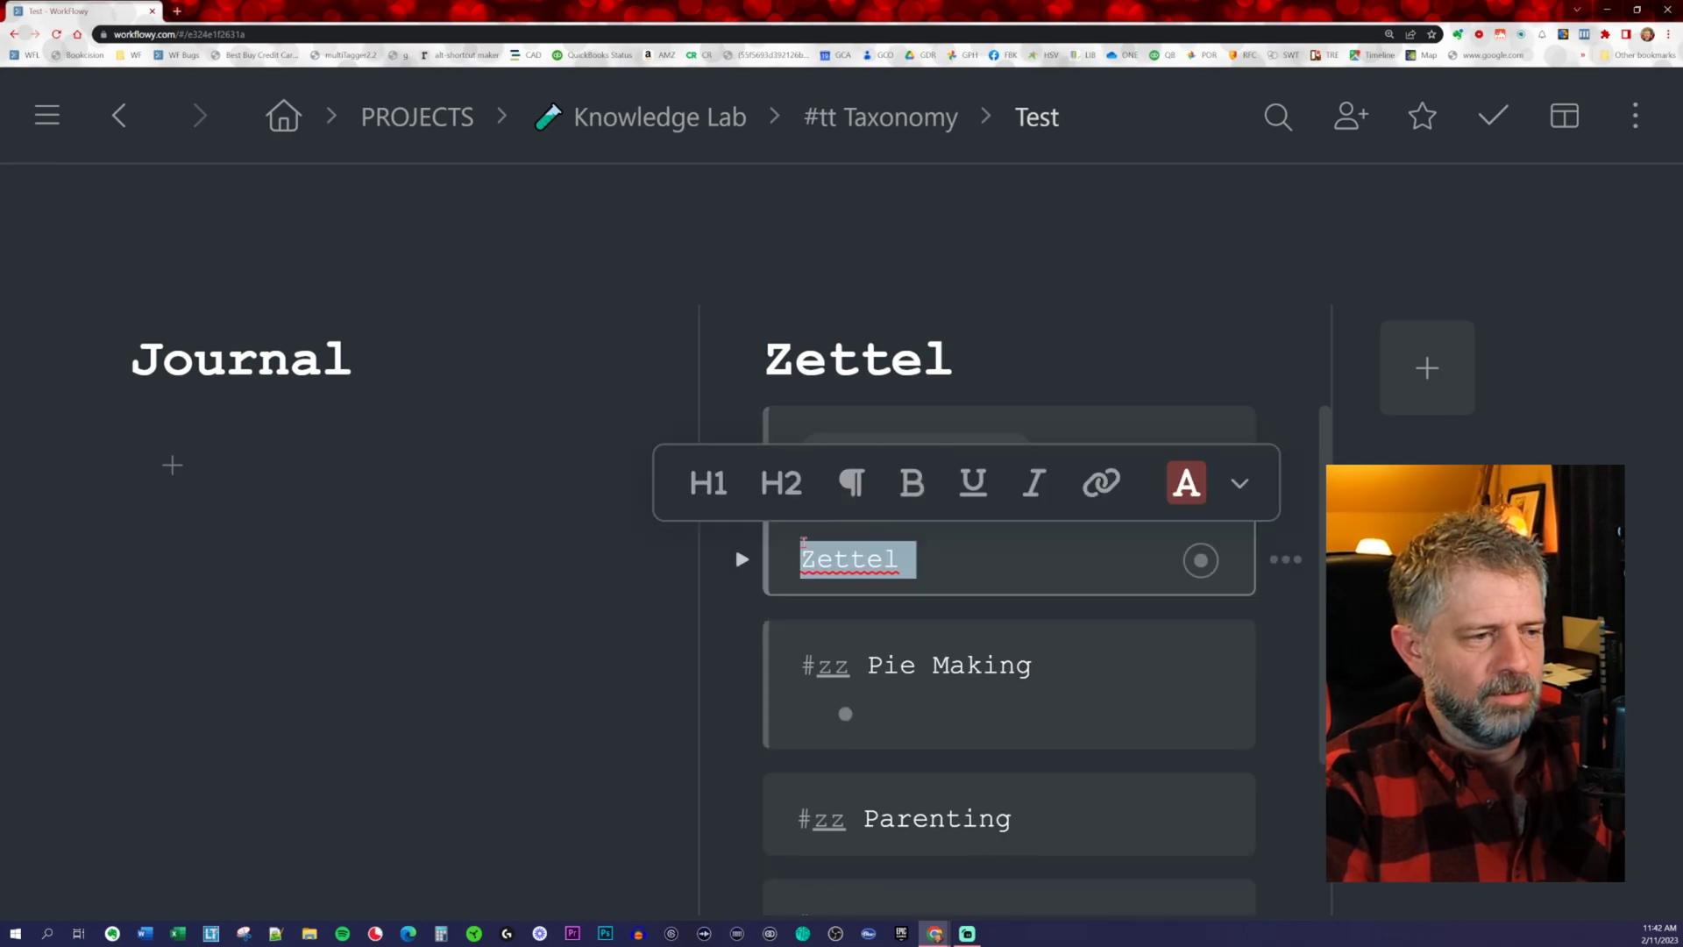
left_click_drag(1200, 559, 1075, 698)
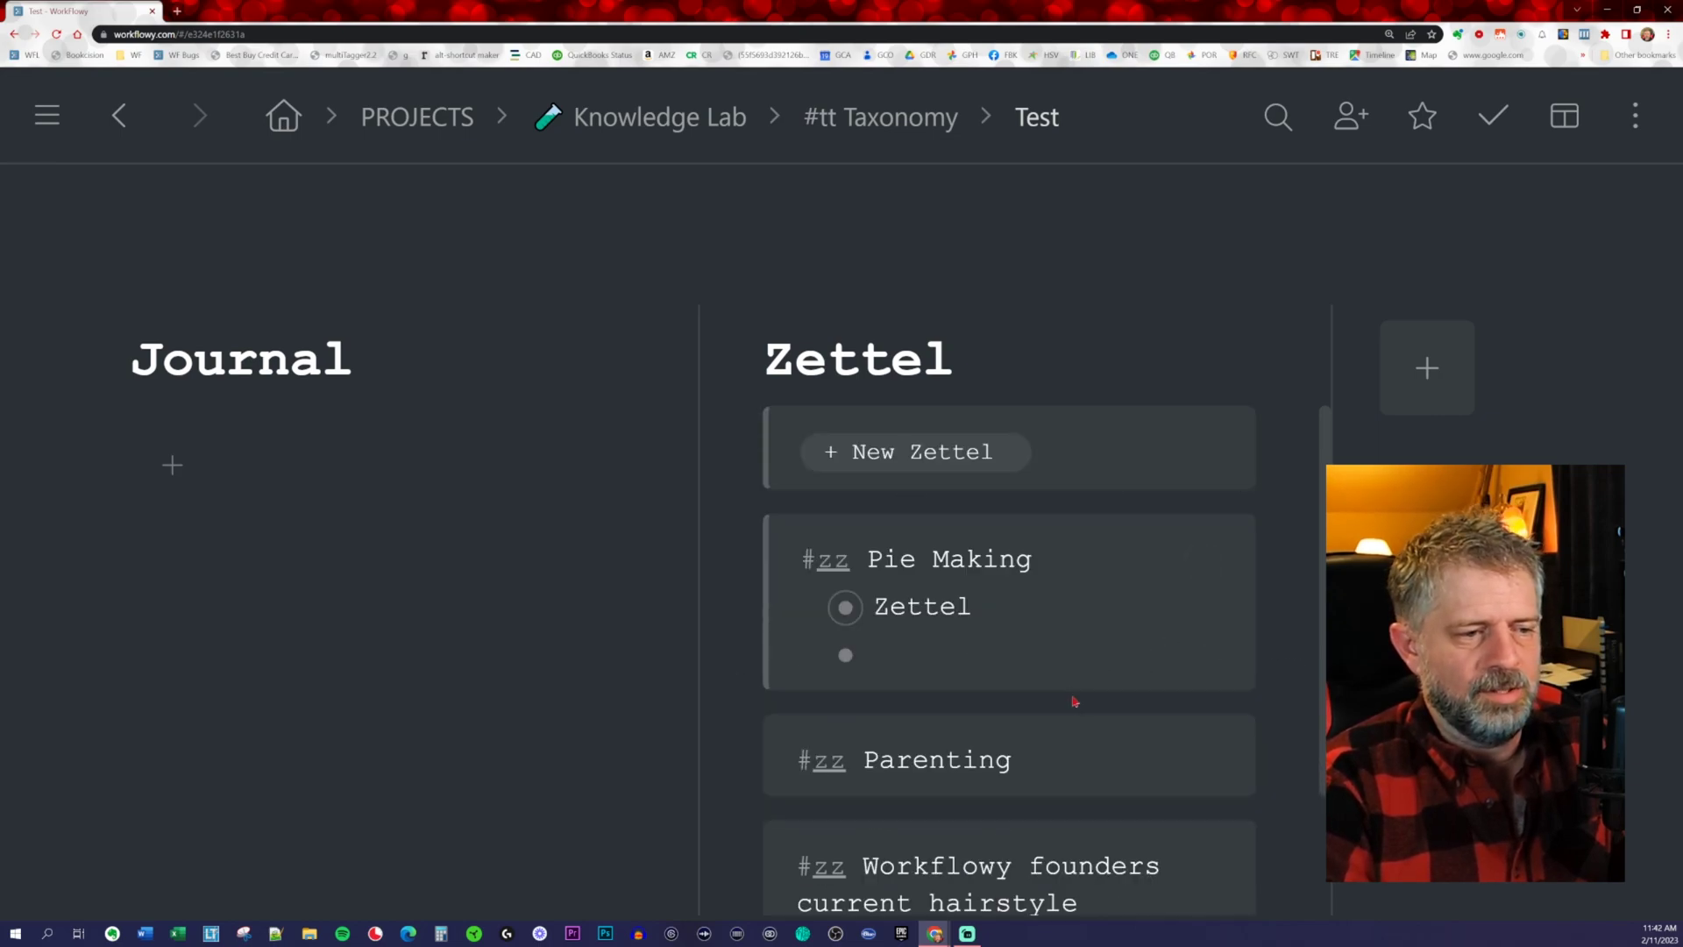
left_click(1026, 616)
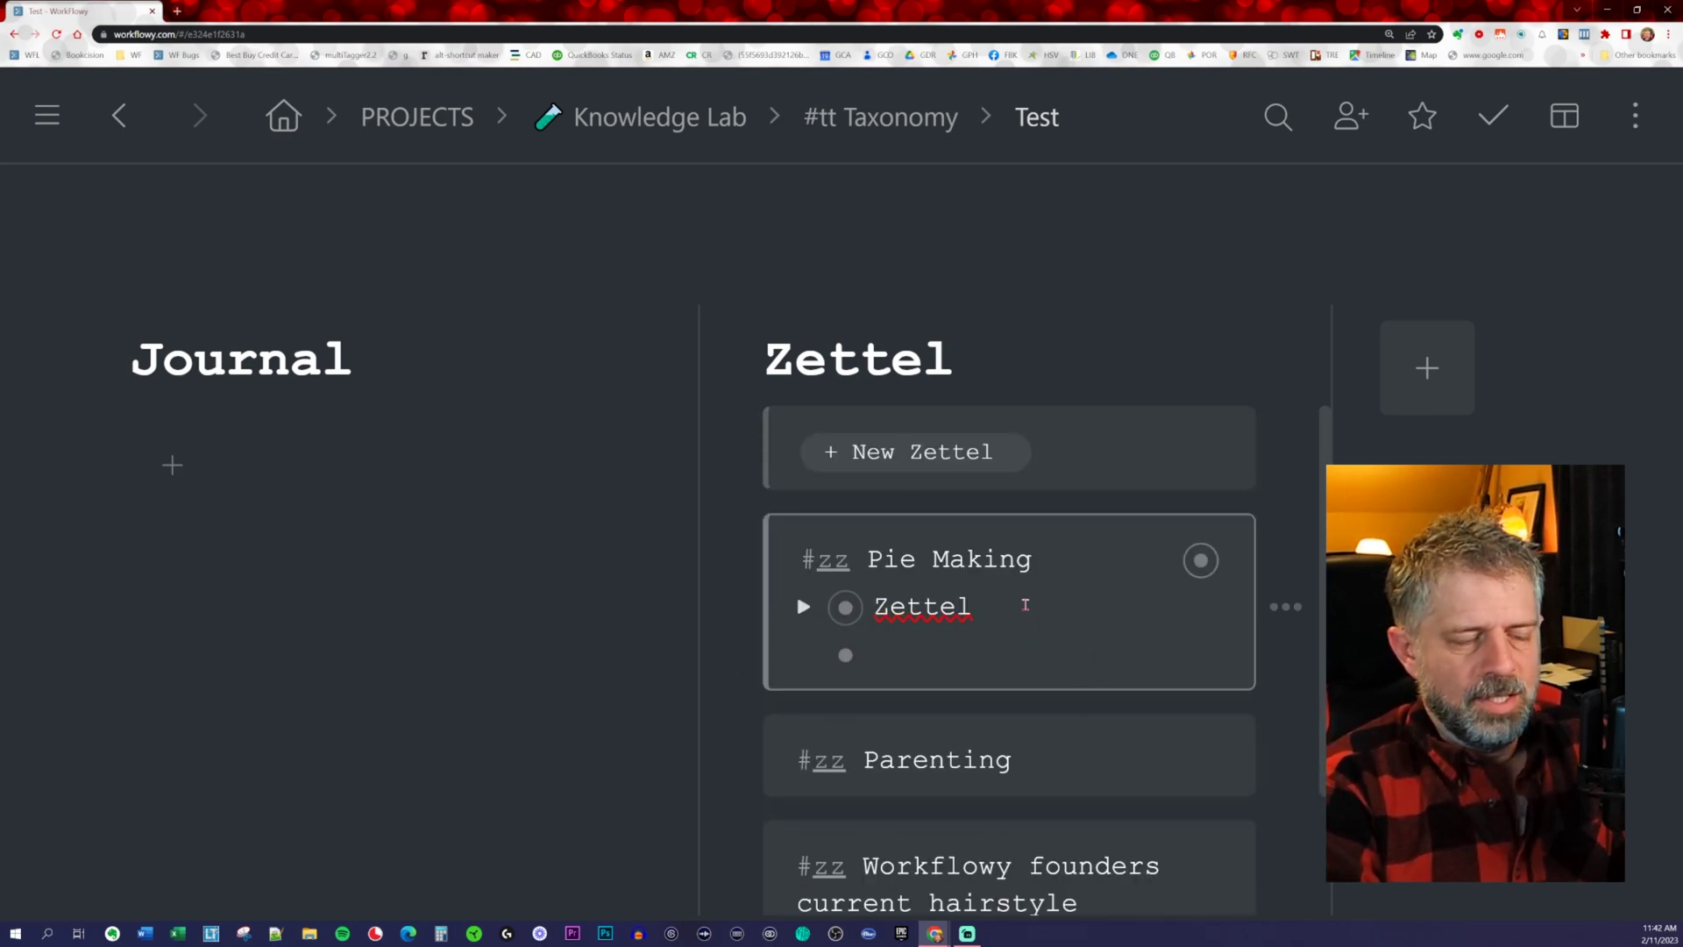
key("ctrl+shift+BackSpace")
key("BackSpace")
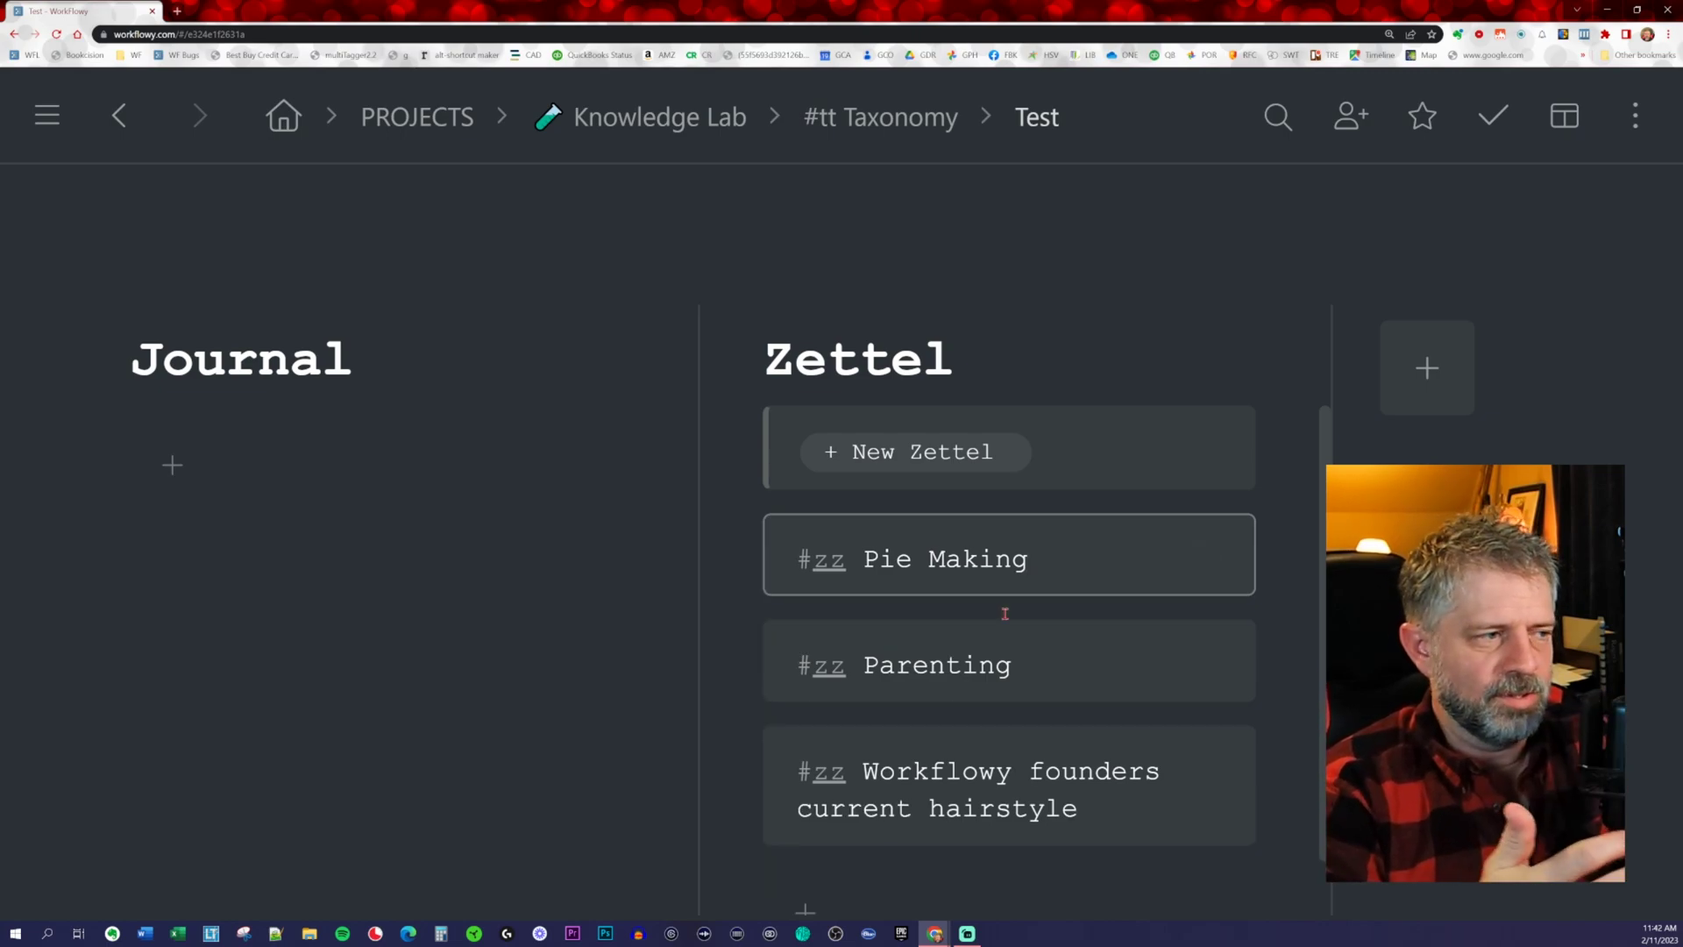
left_click(170, 465)
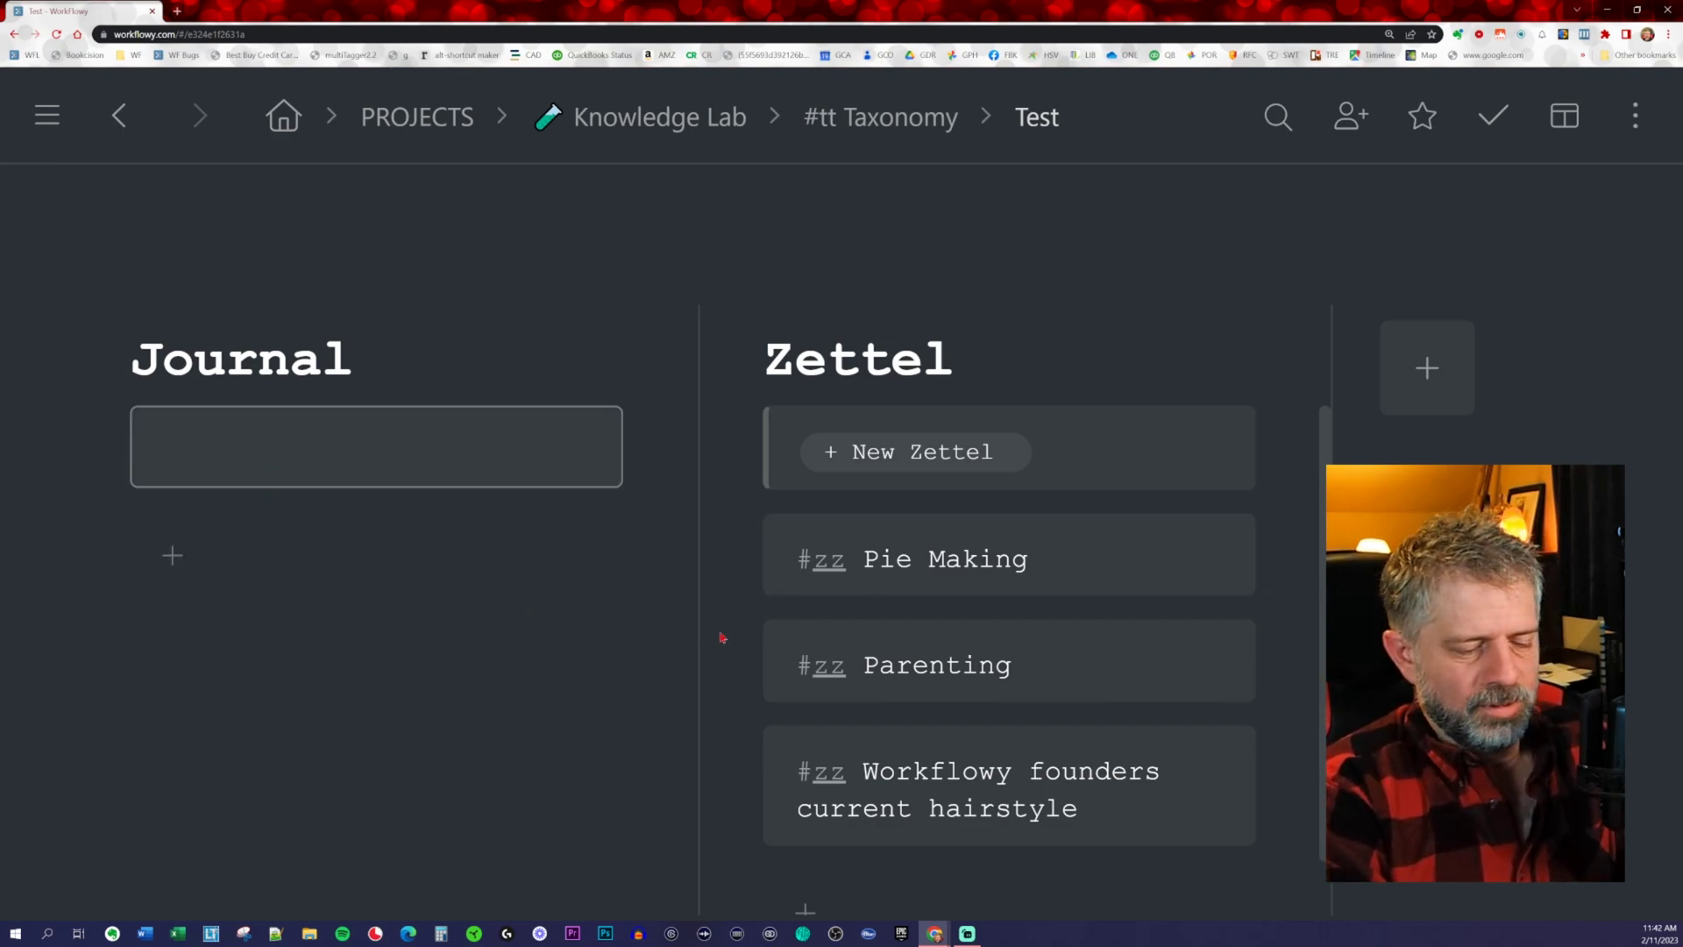
Title the Journal card '2/11/23 at 11:43 Ran across this great recipe for peanut butter pie'
type("now")
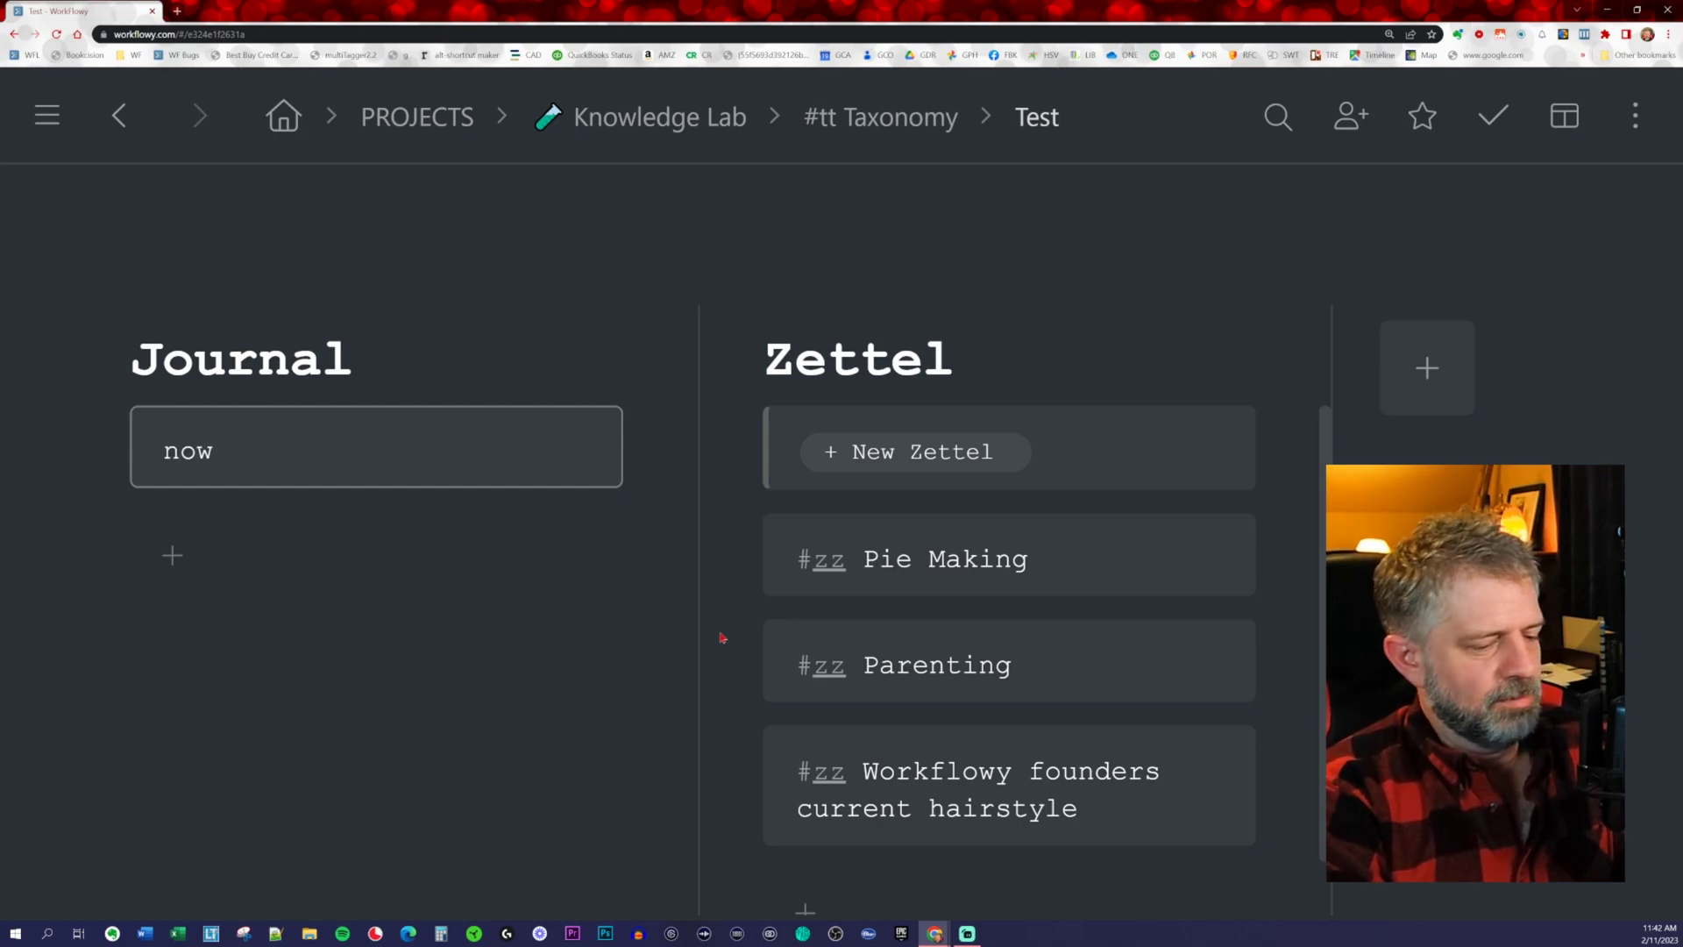
key("BackSpace")
key("BackSpace")
key("BackSpace")
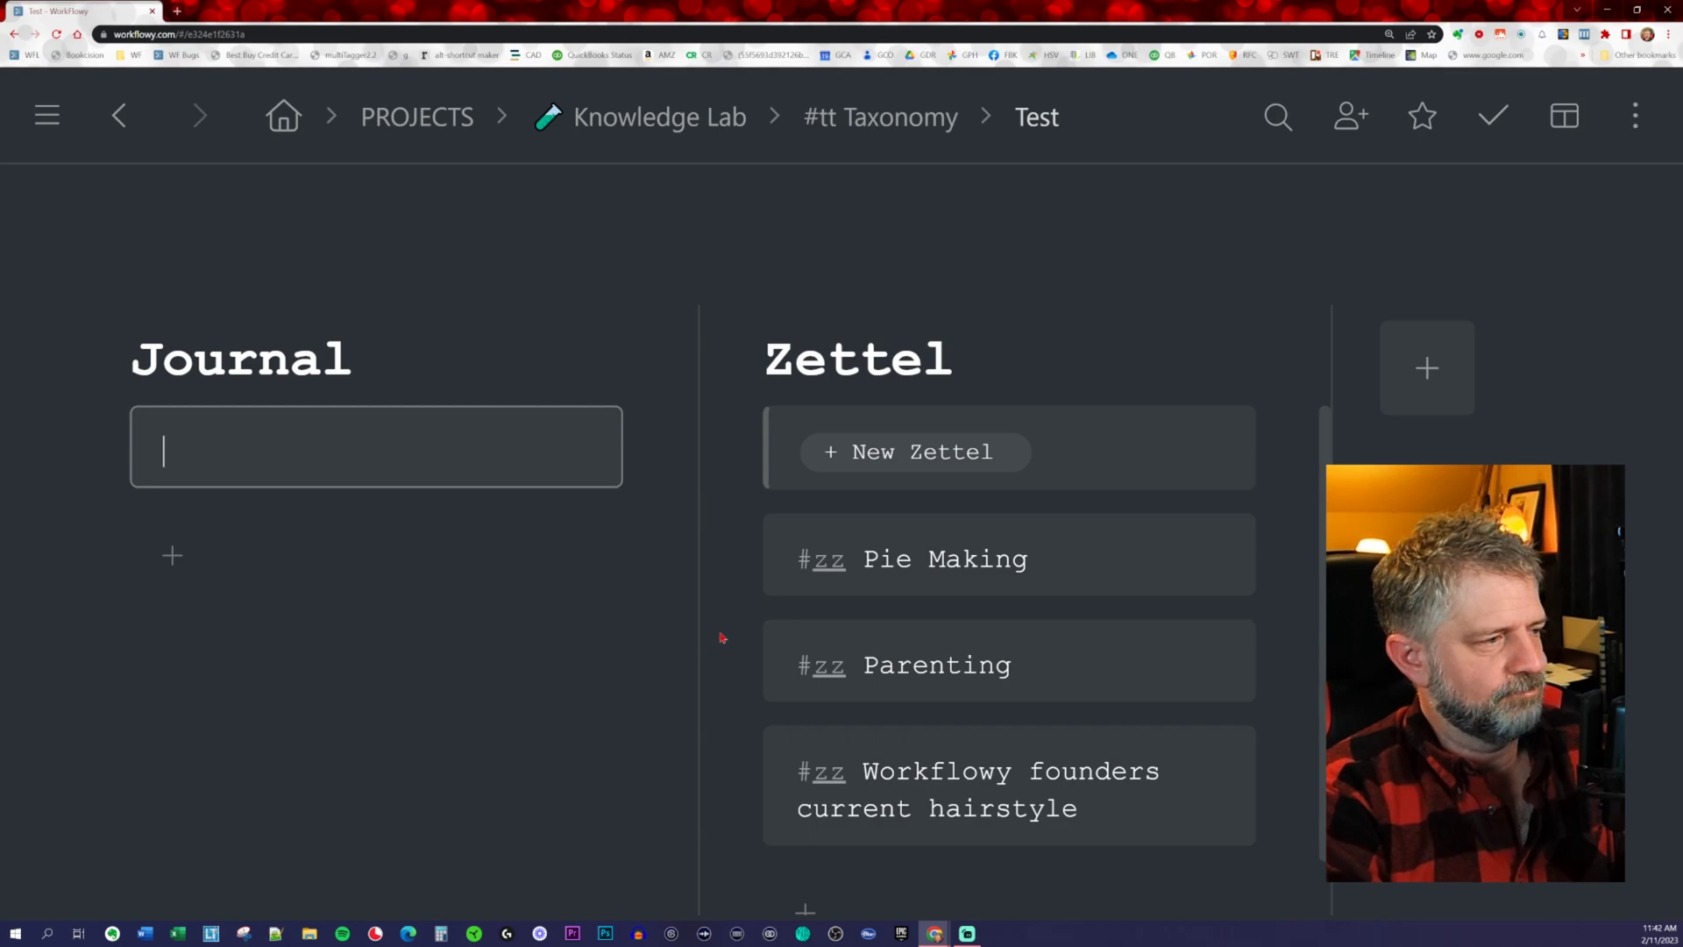
type("today")
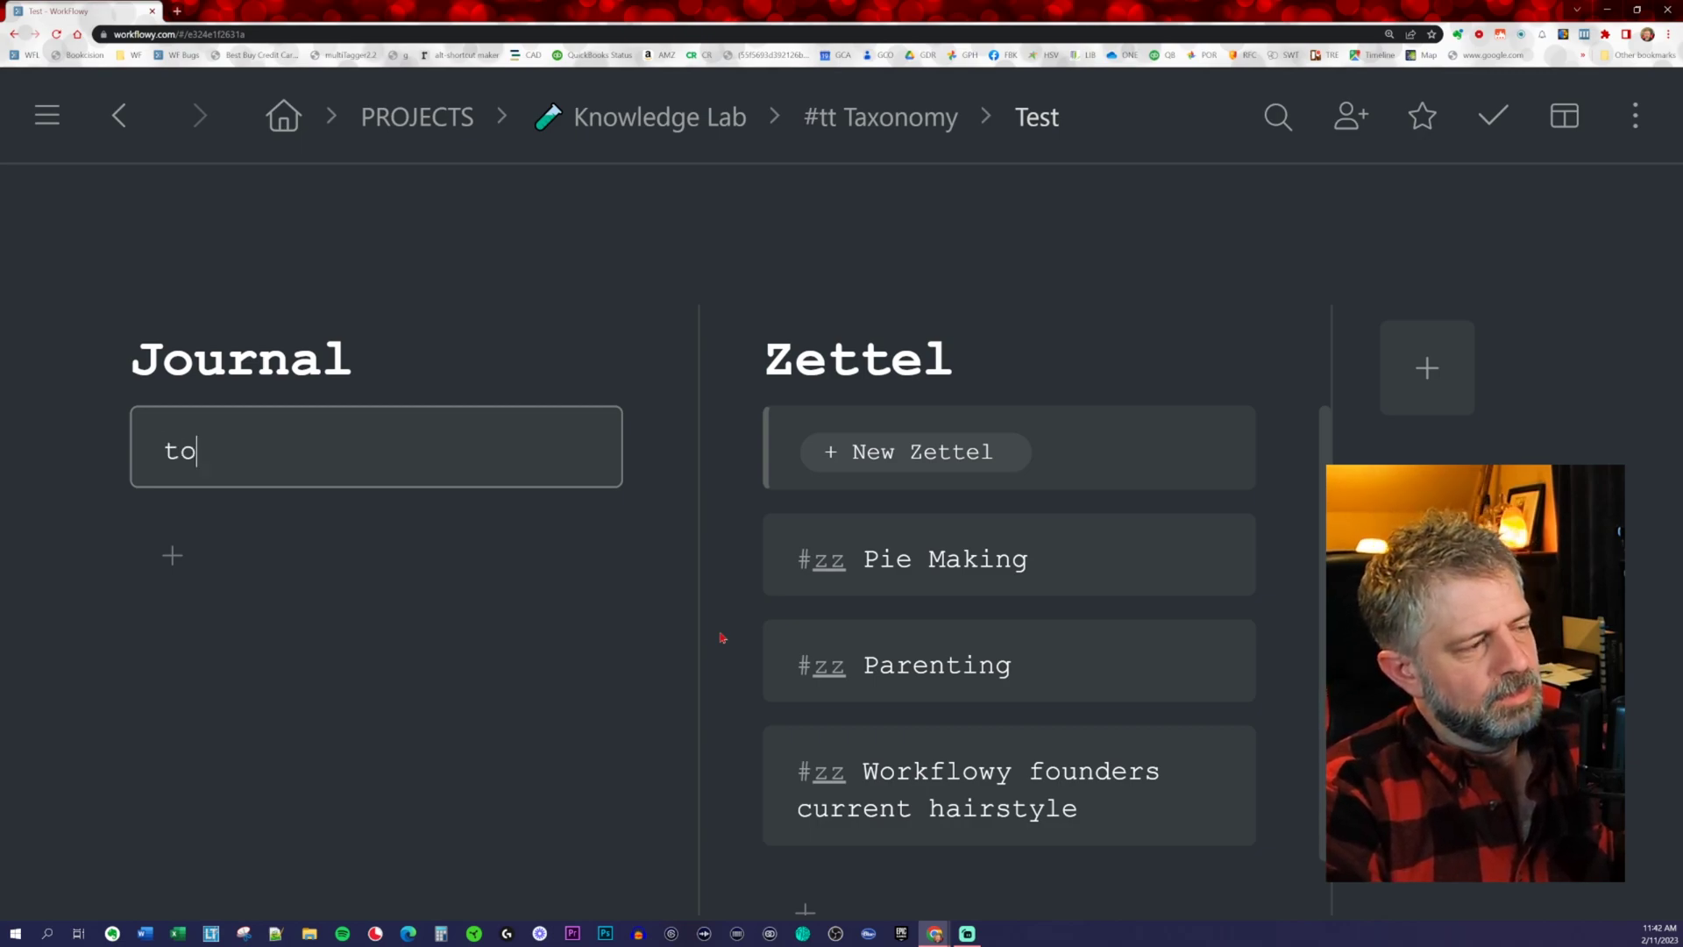
key("BackSpace")
key("BackSpace")
key("BackSpace")
key("BackSpace")
key("BackSpace")
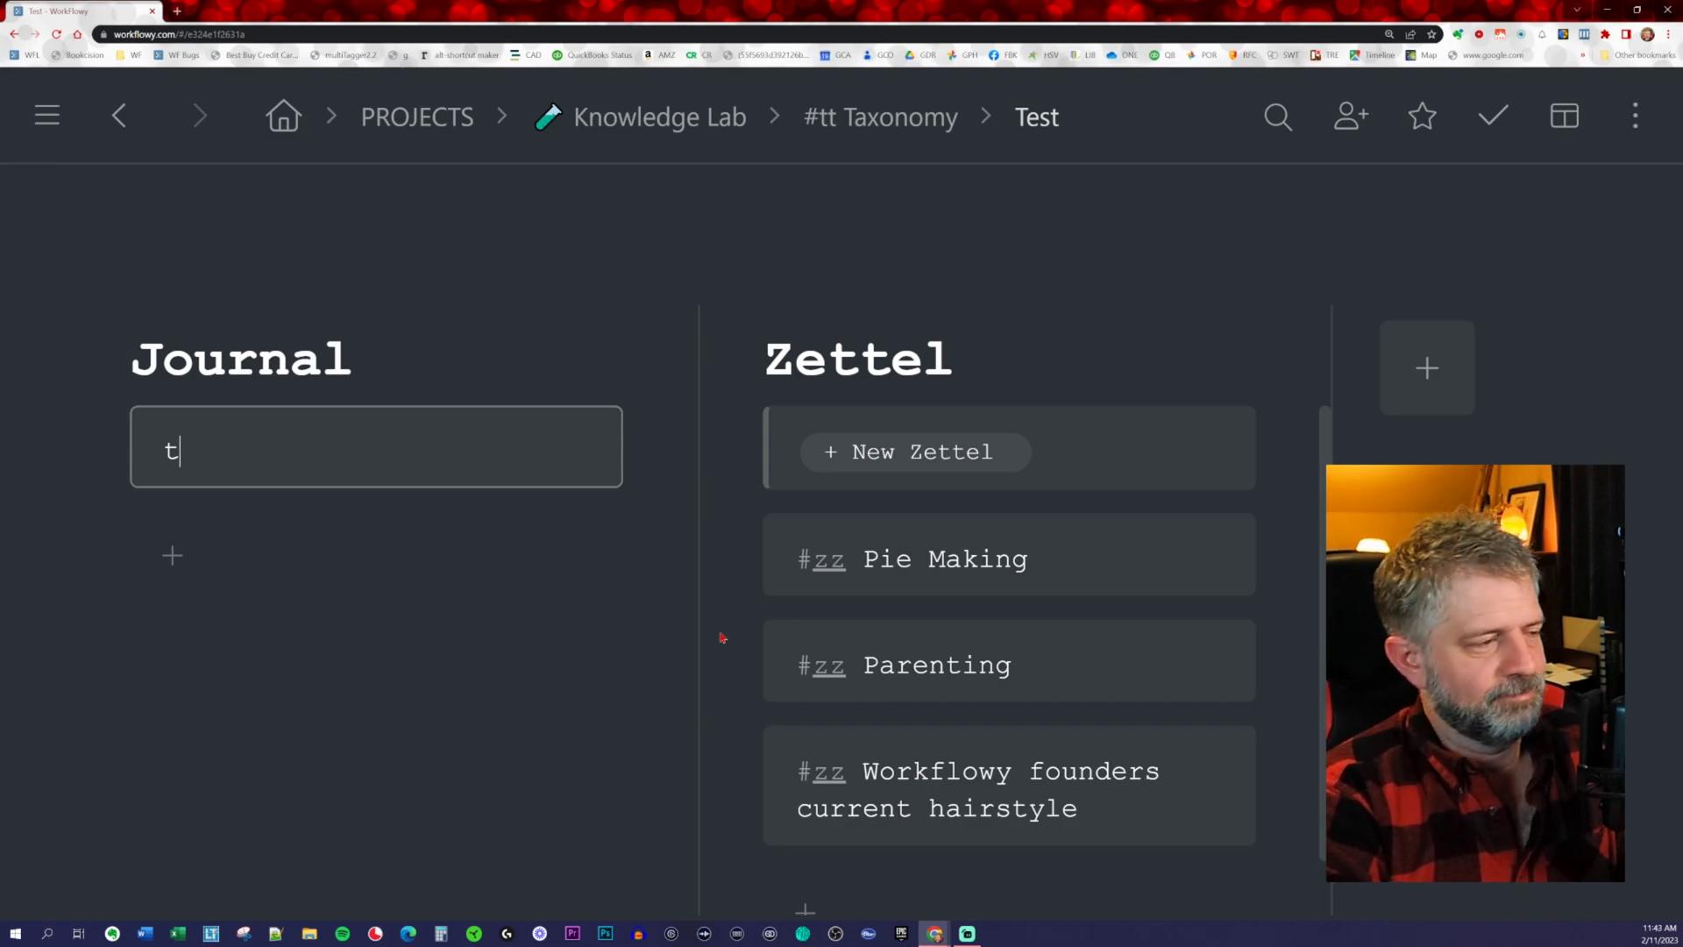
key("BackSpace")
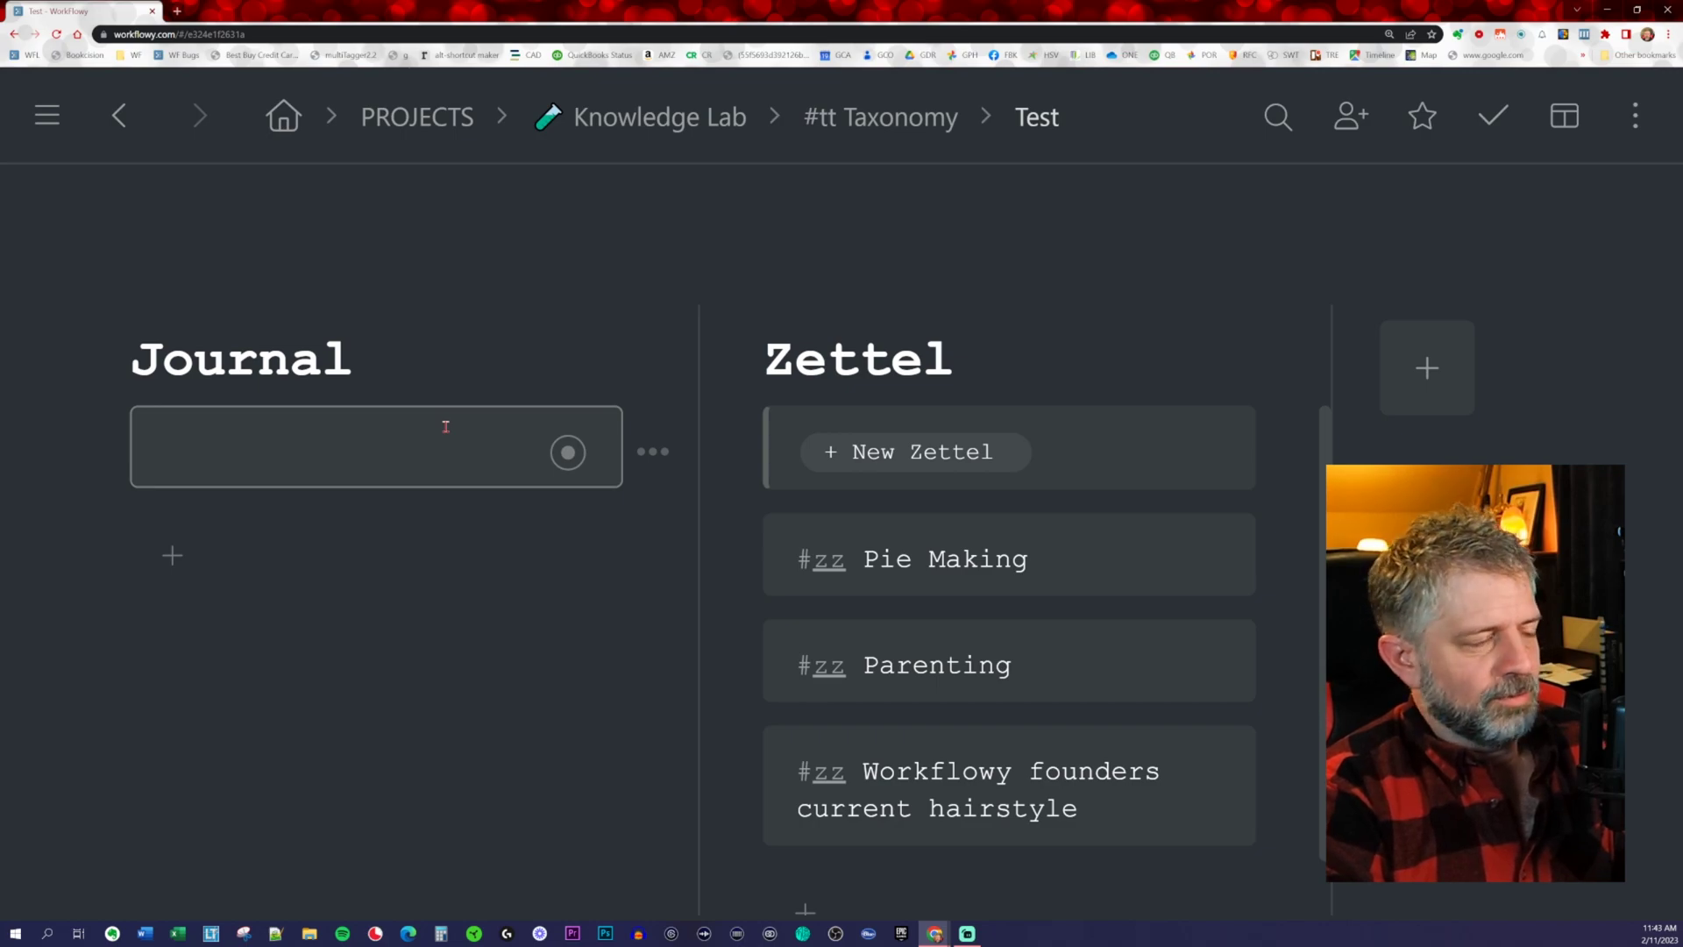
type("2/11/23")
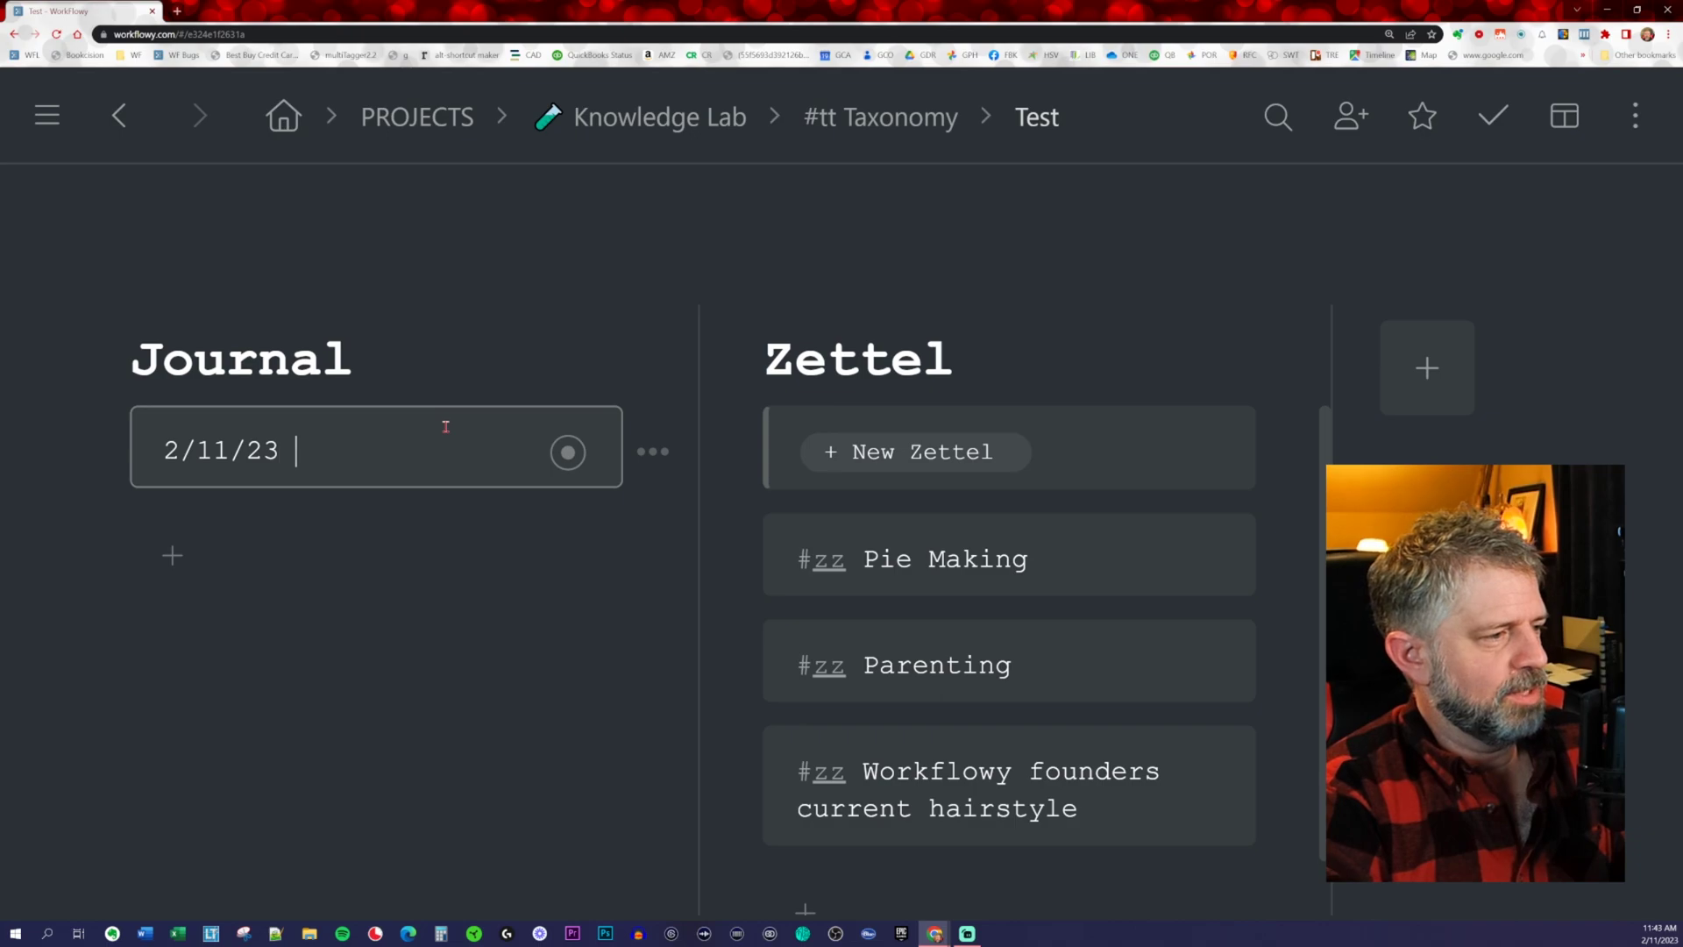
type(" at 11")
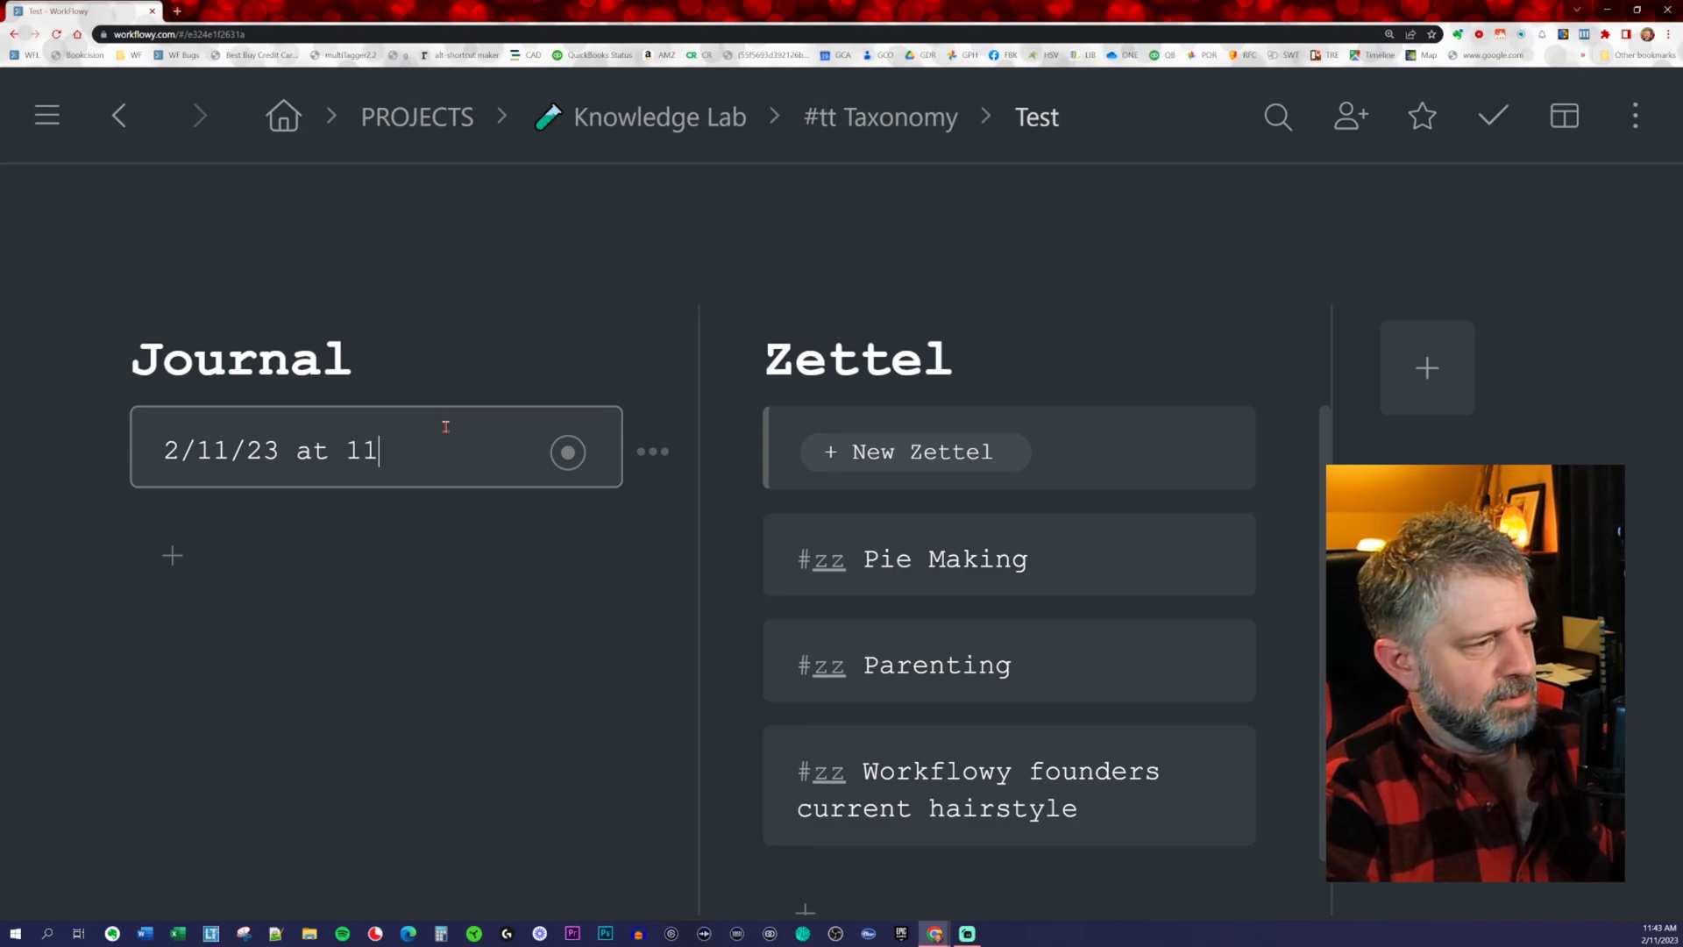
type(":44")
key("BackSpace")
type("3")
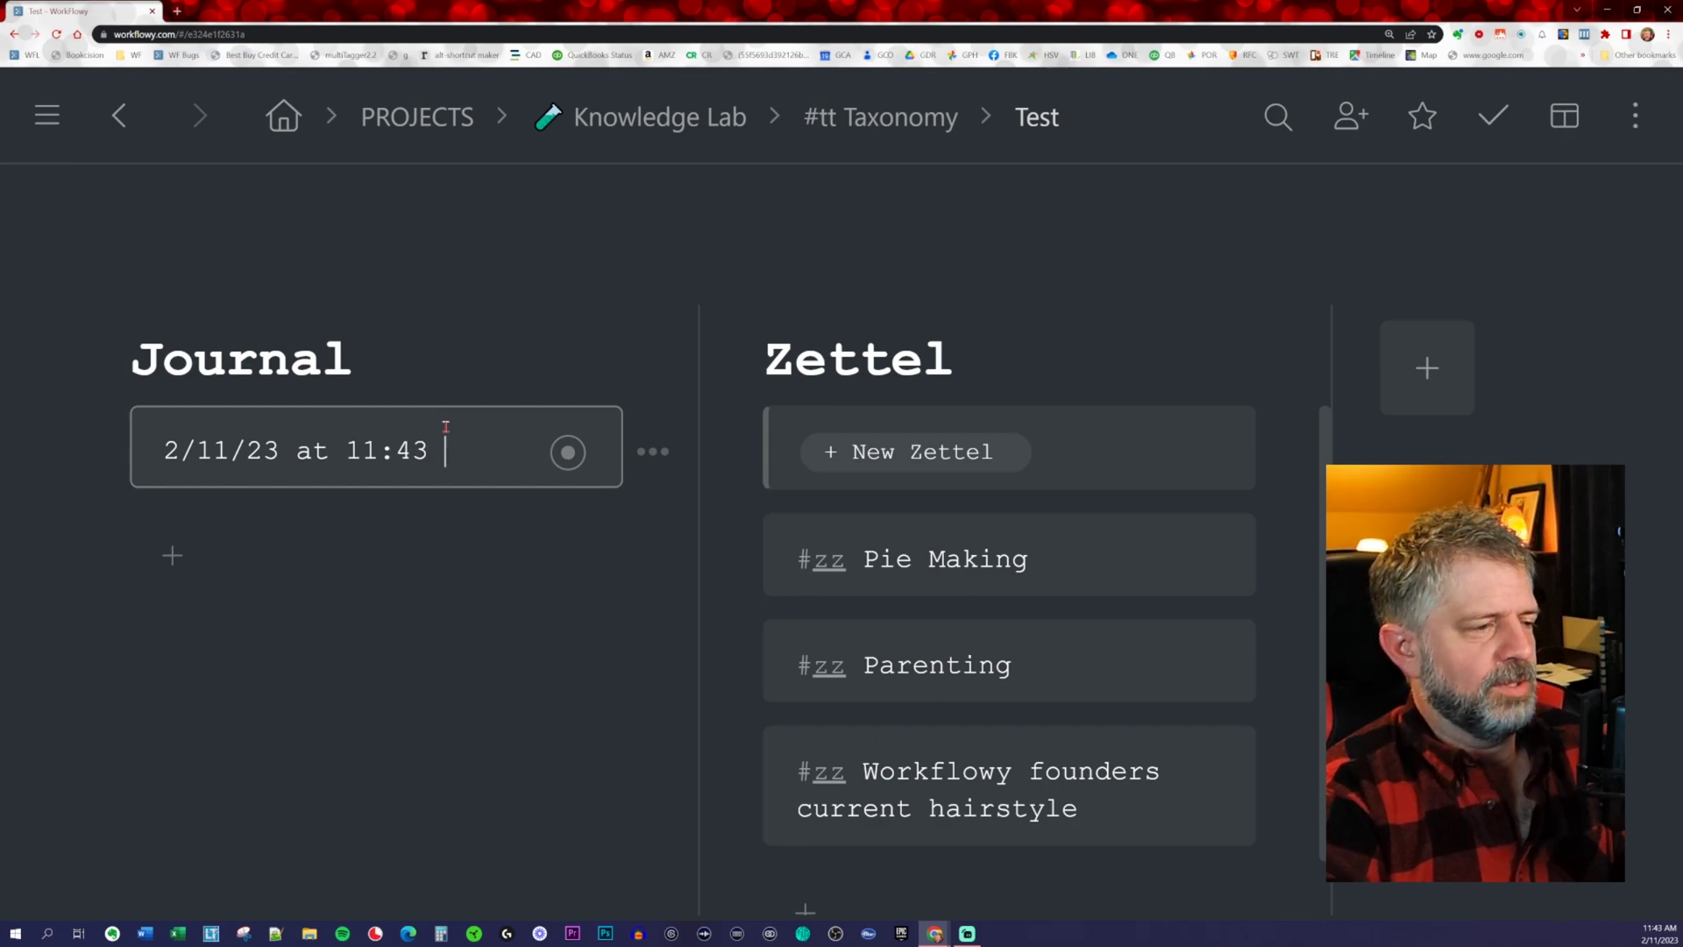
type(" Ran acr")
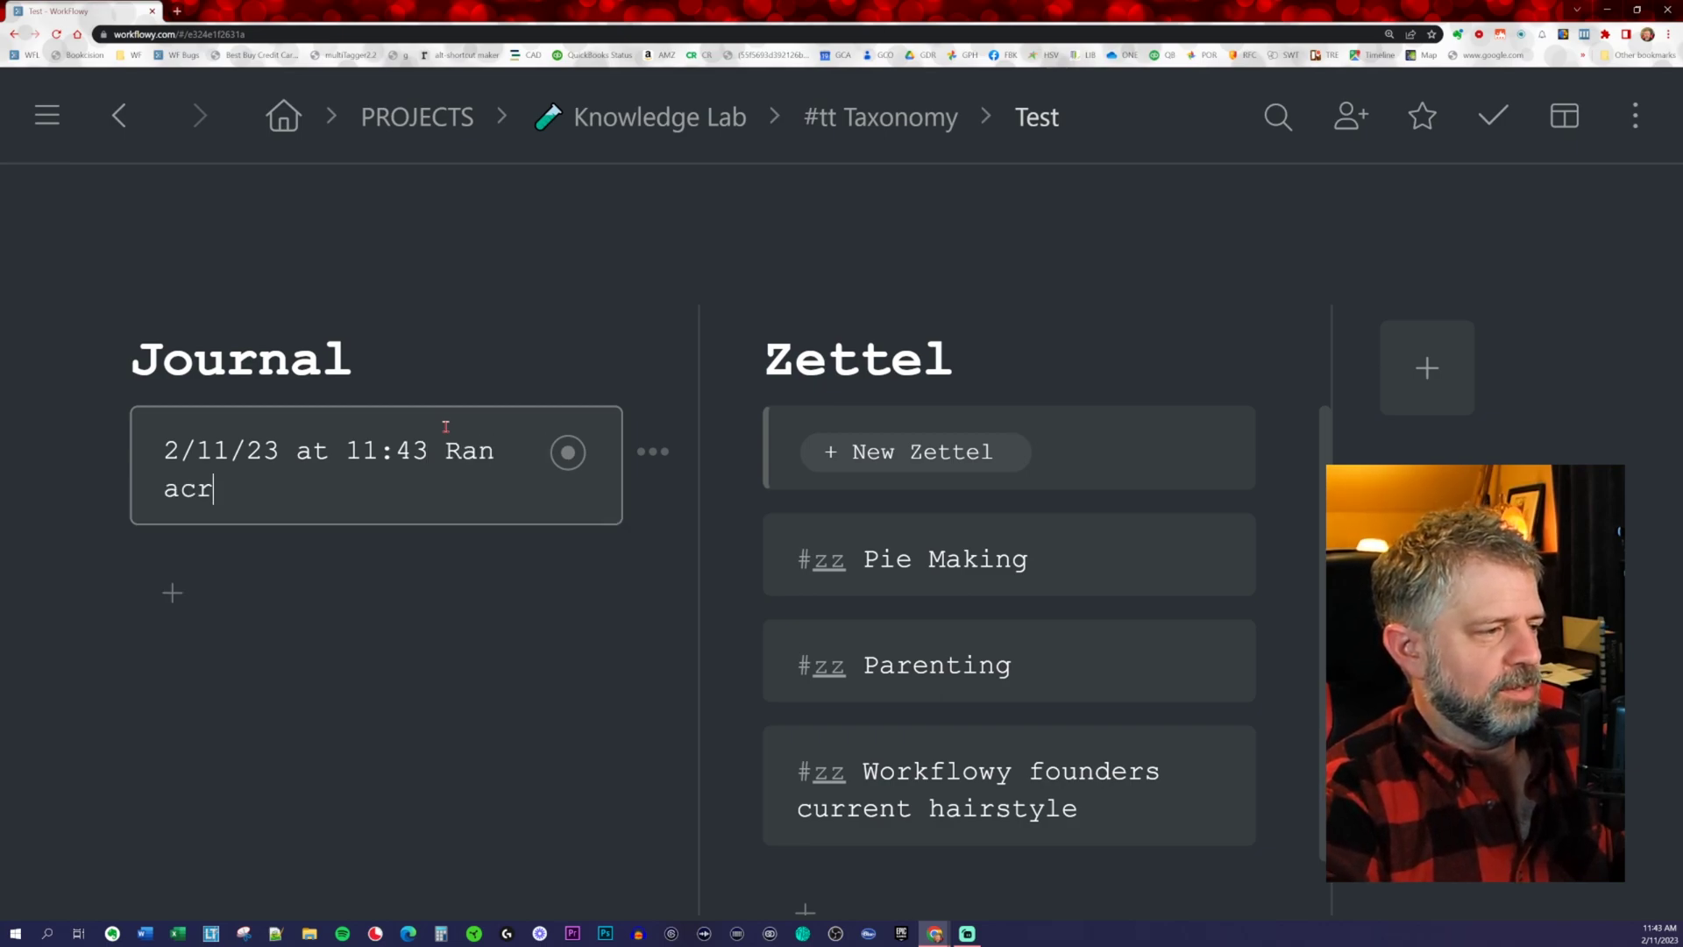
type("oss this great ")
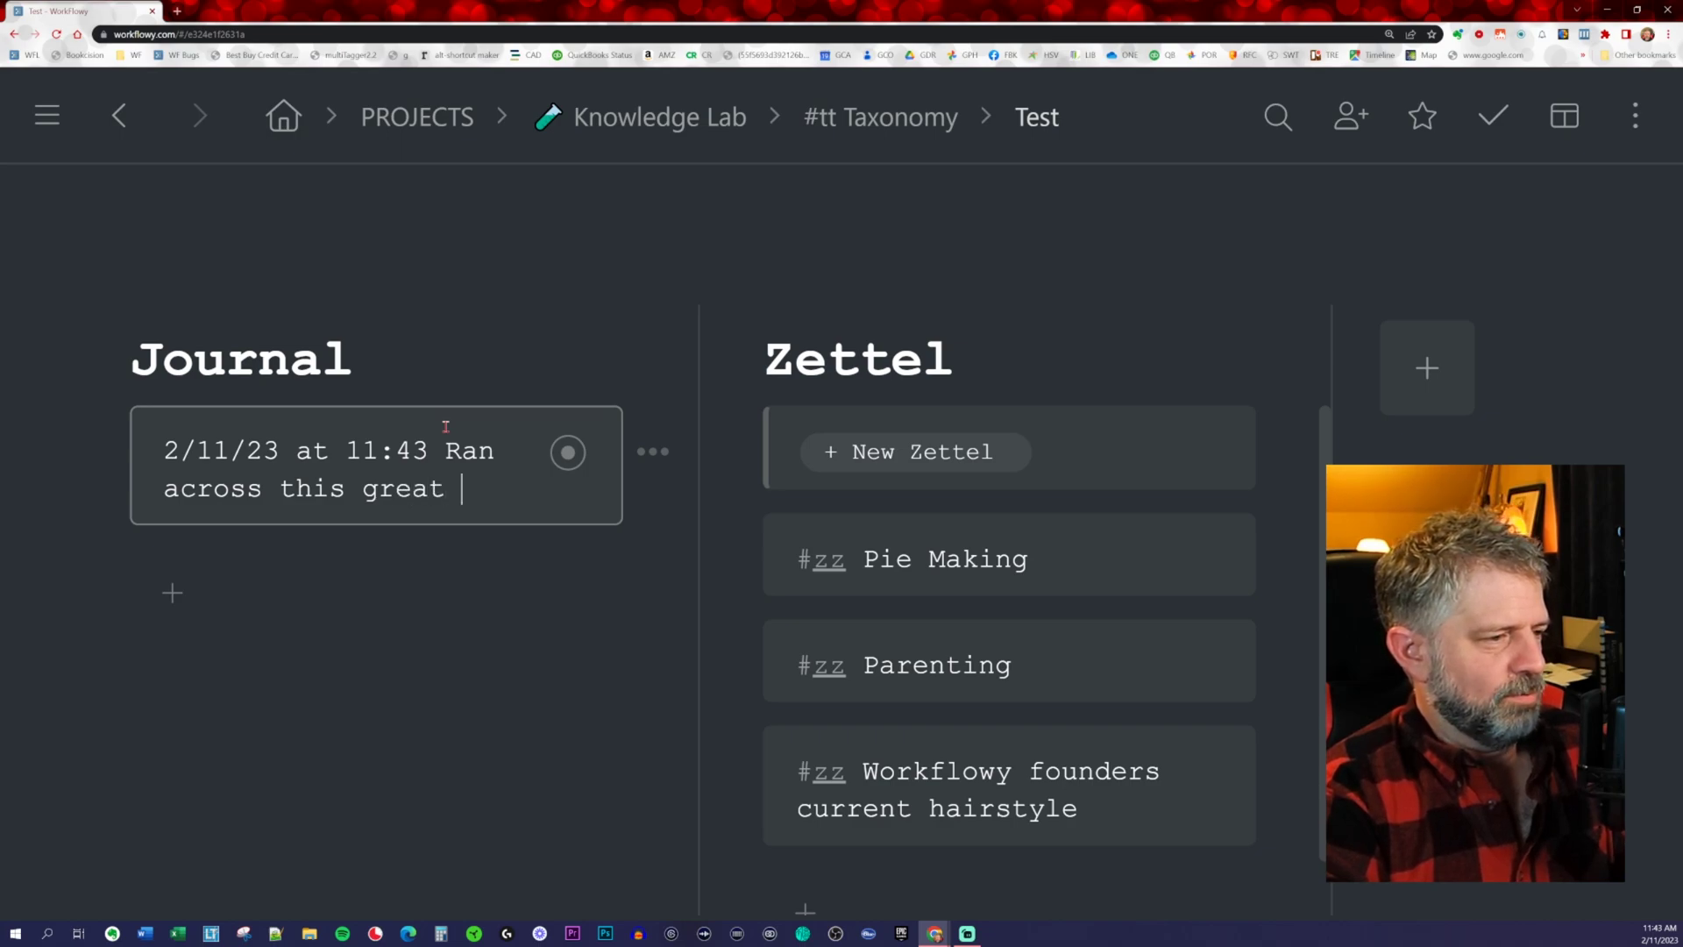
type("recipe for ")
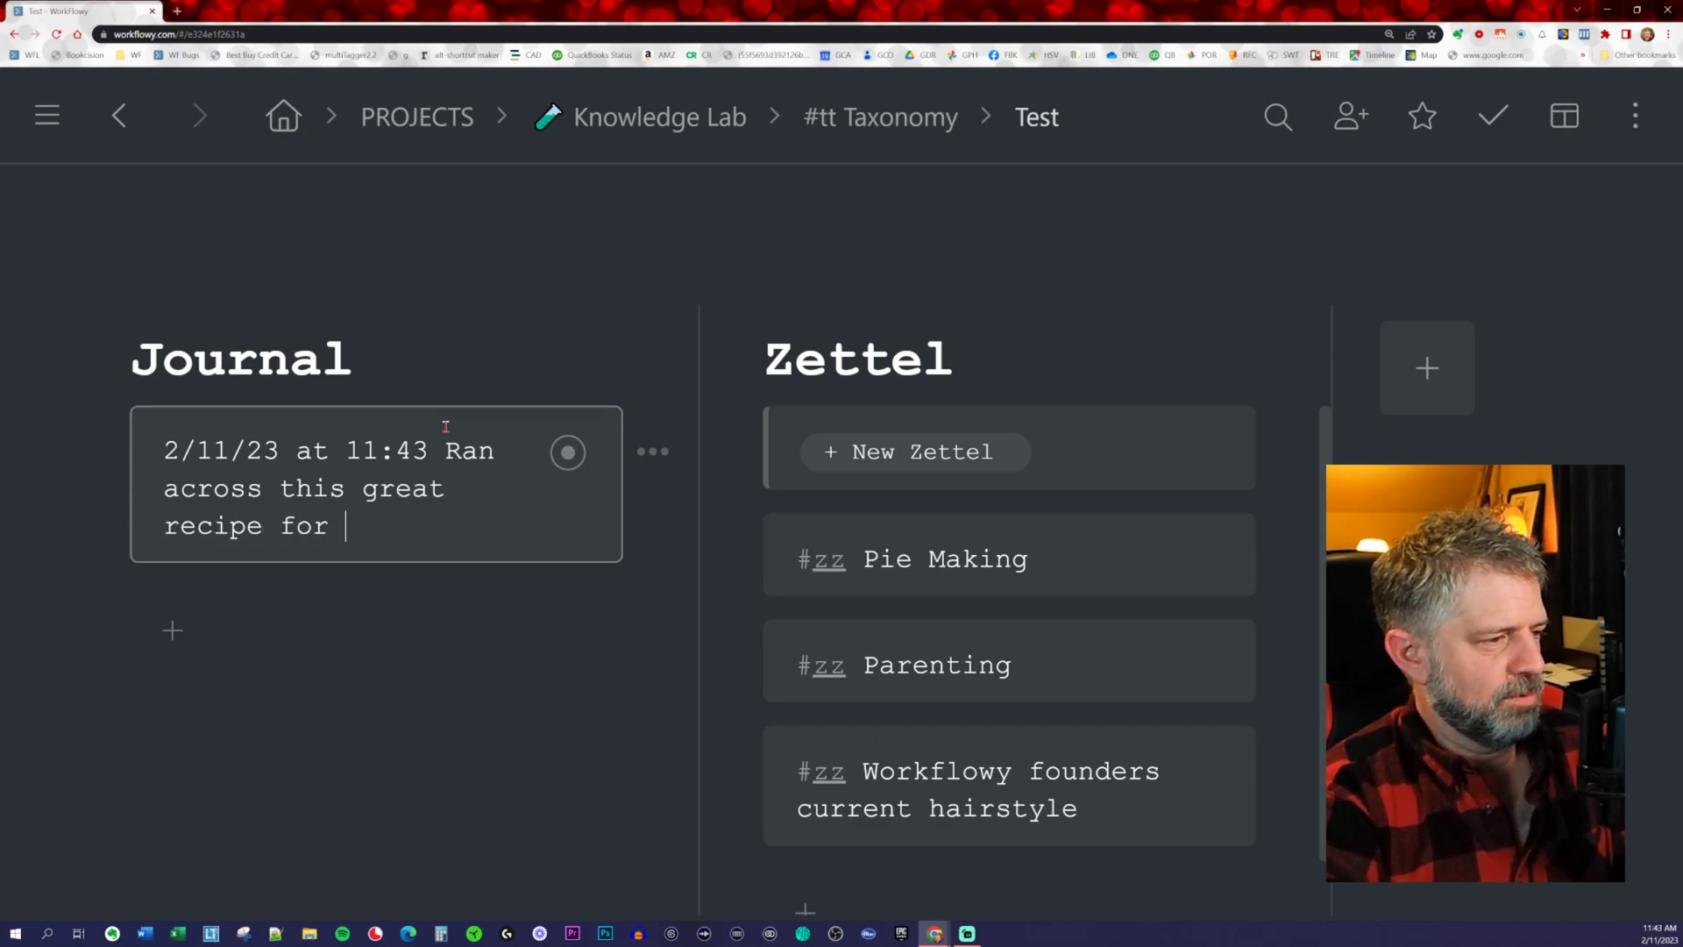
type("peanut butter pi")
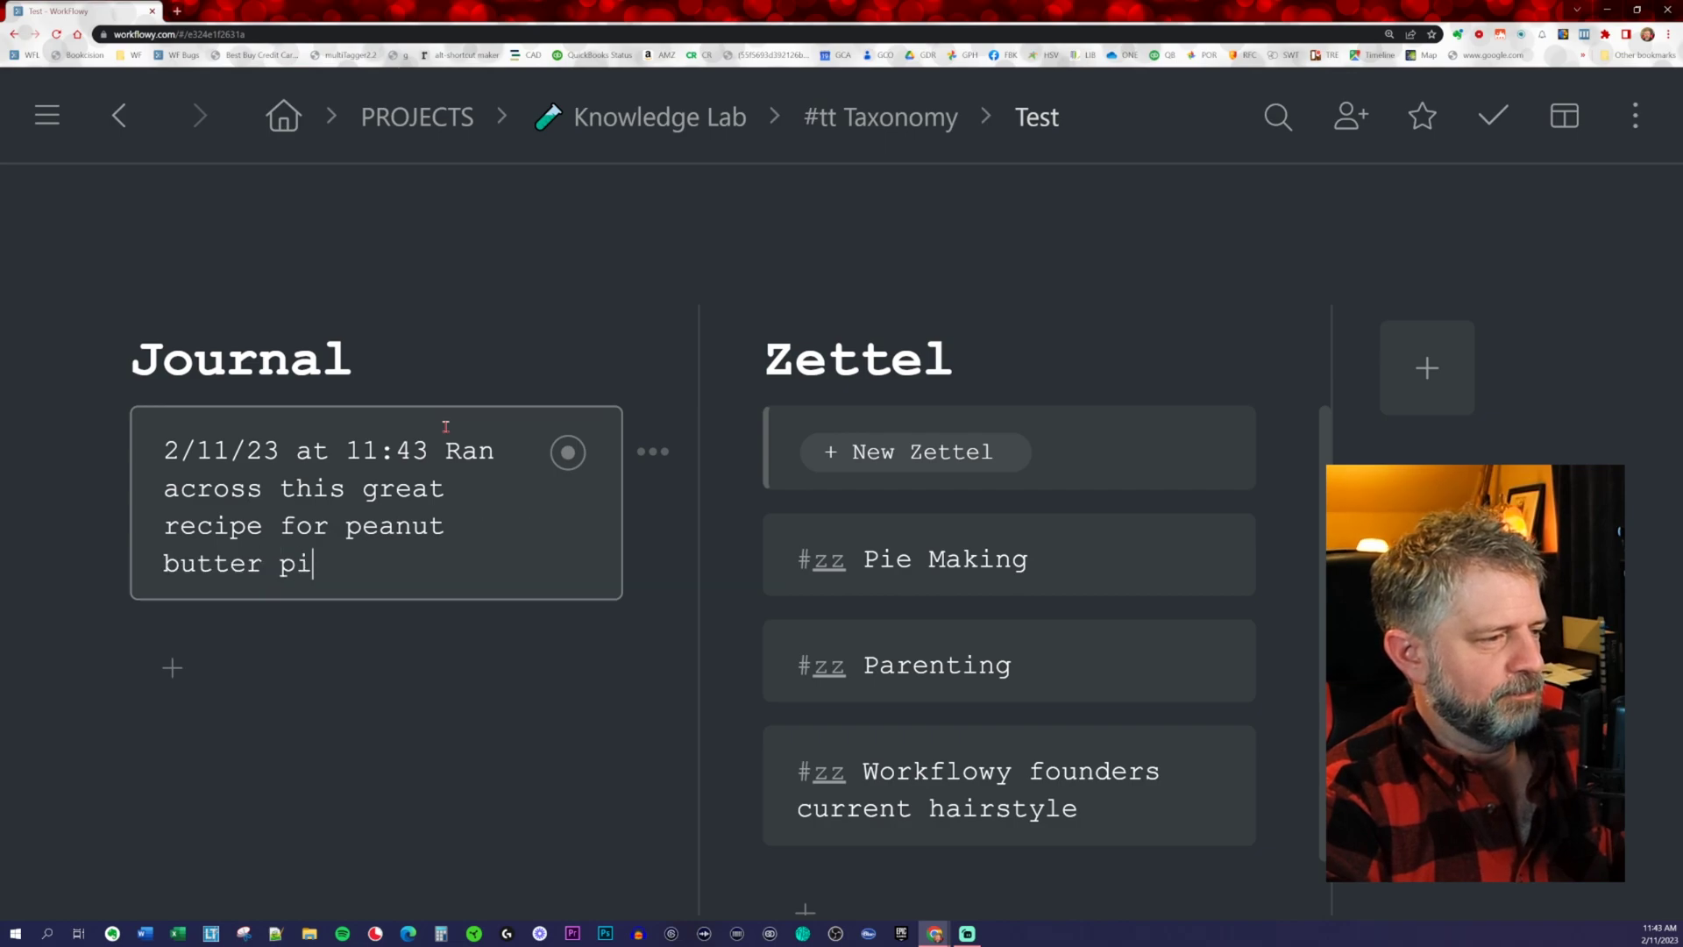
type("e")
Create a new Zettel, nest it inside the peanut butter pie journal entry, and expand its fields
left_click(929, 451)
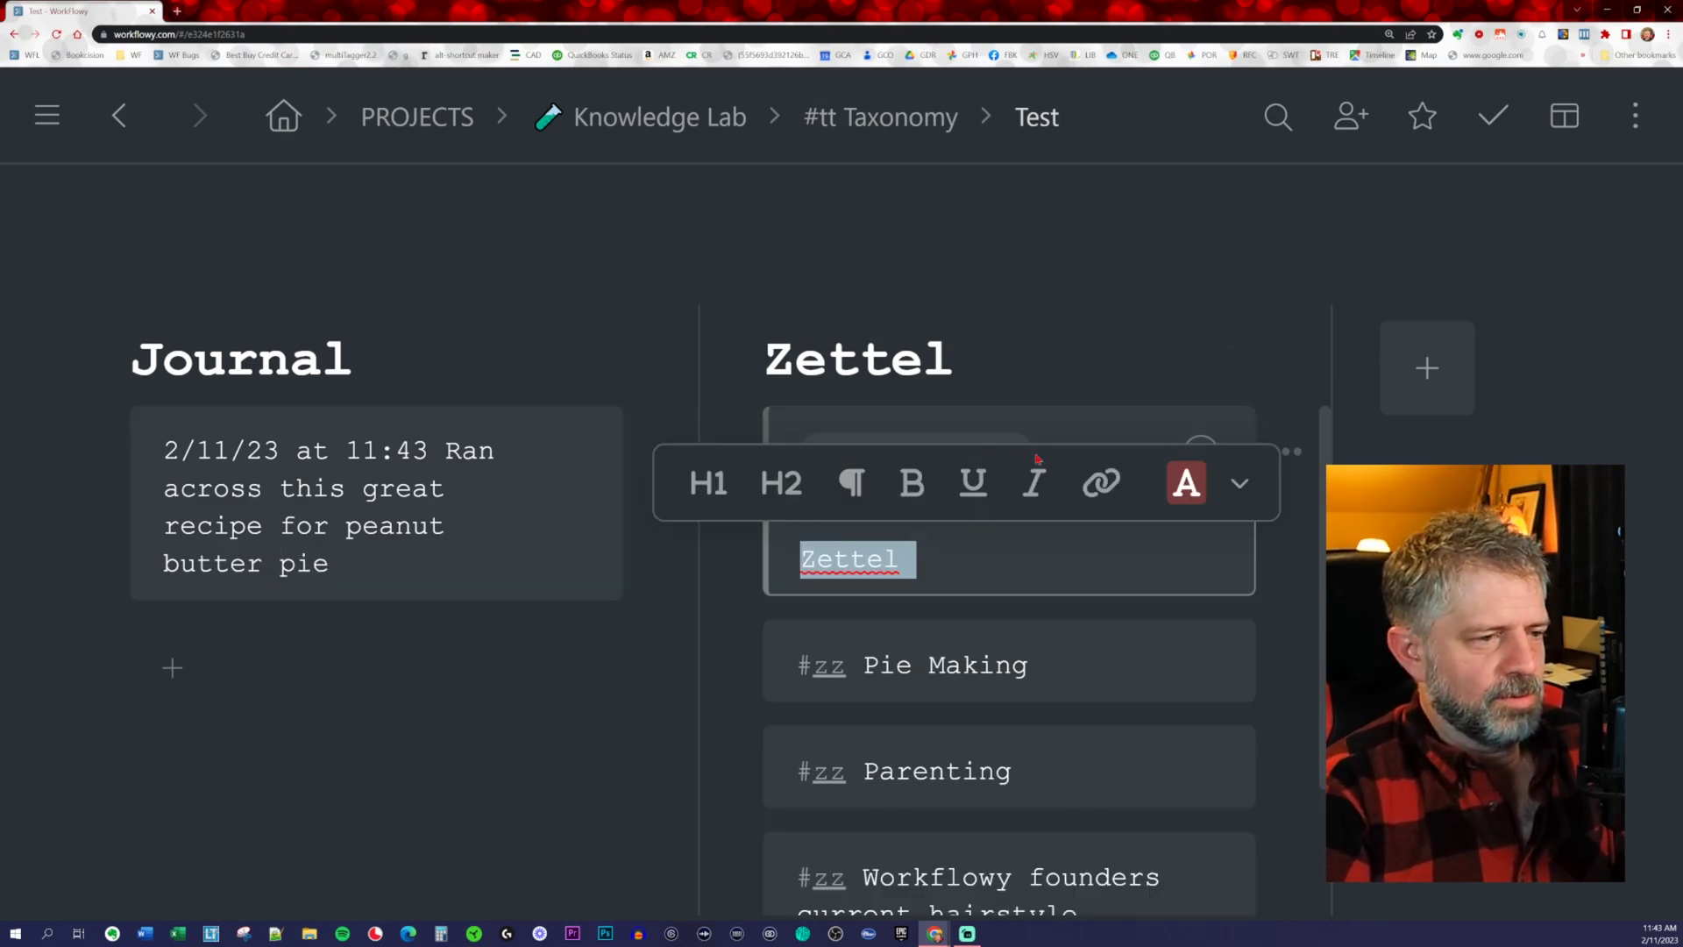
left_click_drag(1198, 558, 455, 579)
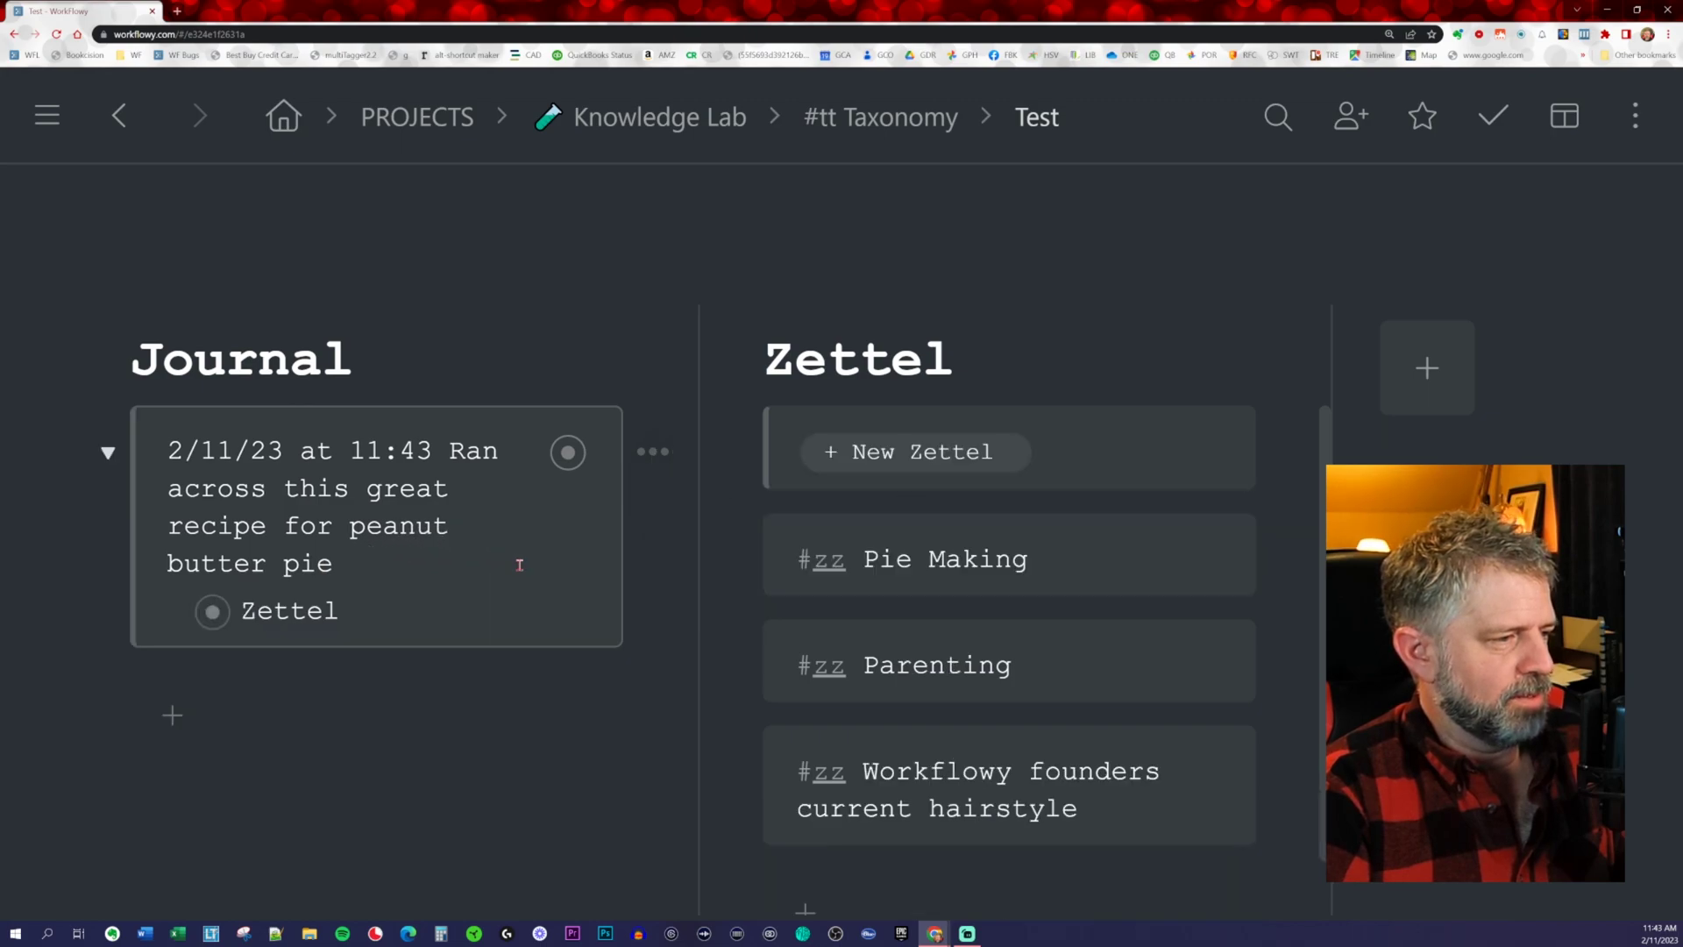
left_click(244, 611)
key("ctrl+Down")
scroll(403, 648, "down", 1)
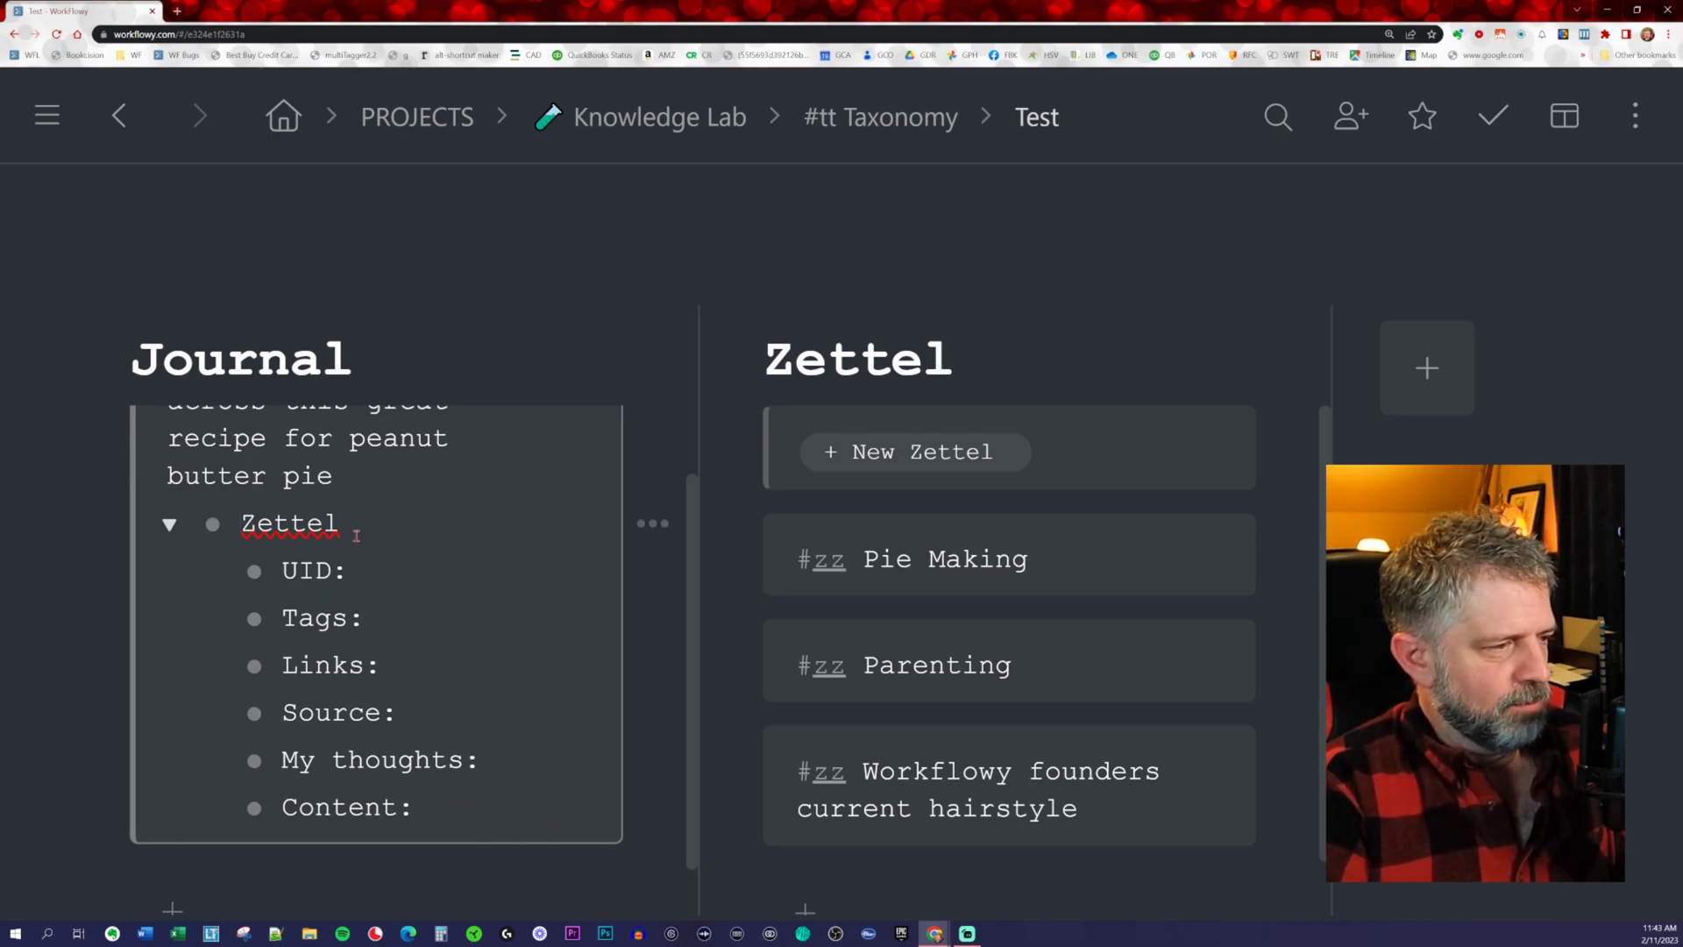
Retitle the nested Zettel 'PB Pie recipe' and begin a [[#zz pie link
triple_click(384, 529)
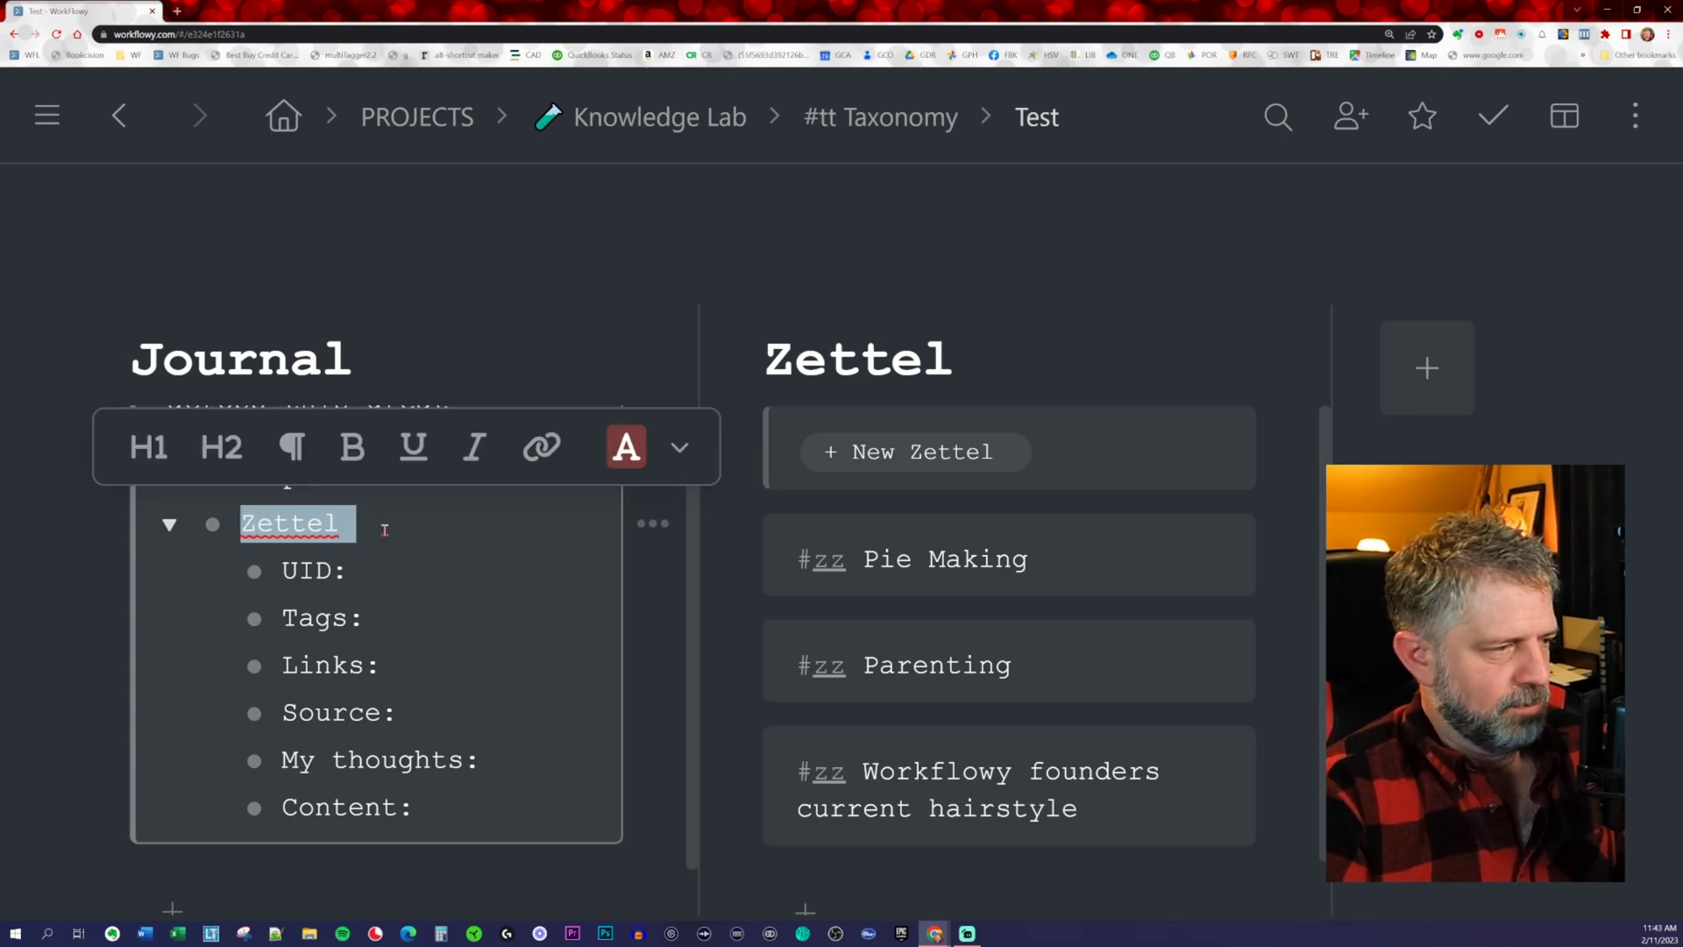
key("BackSpace")
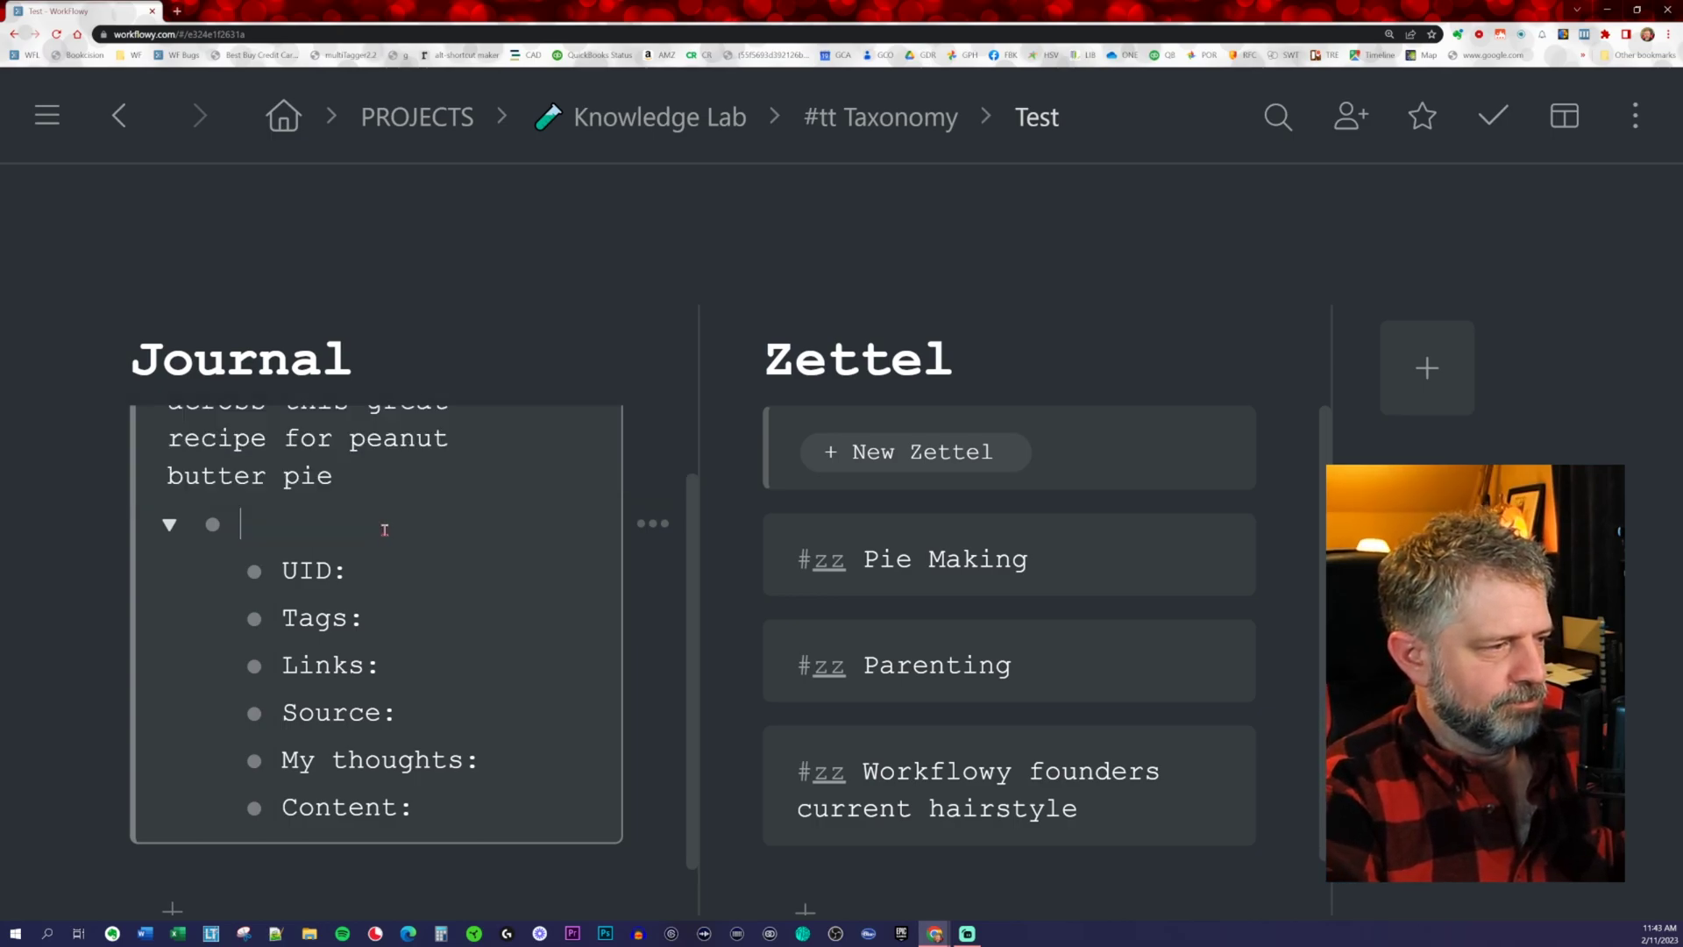
type("PB Pi")
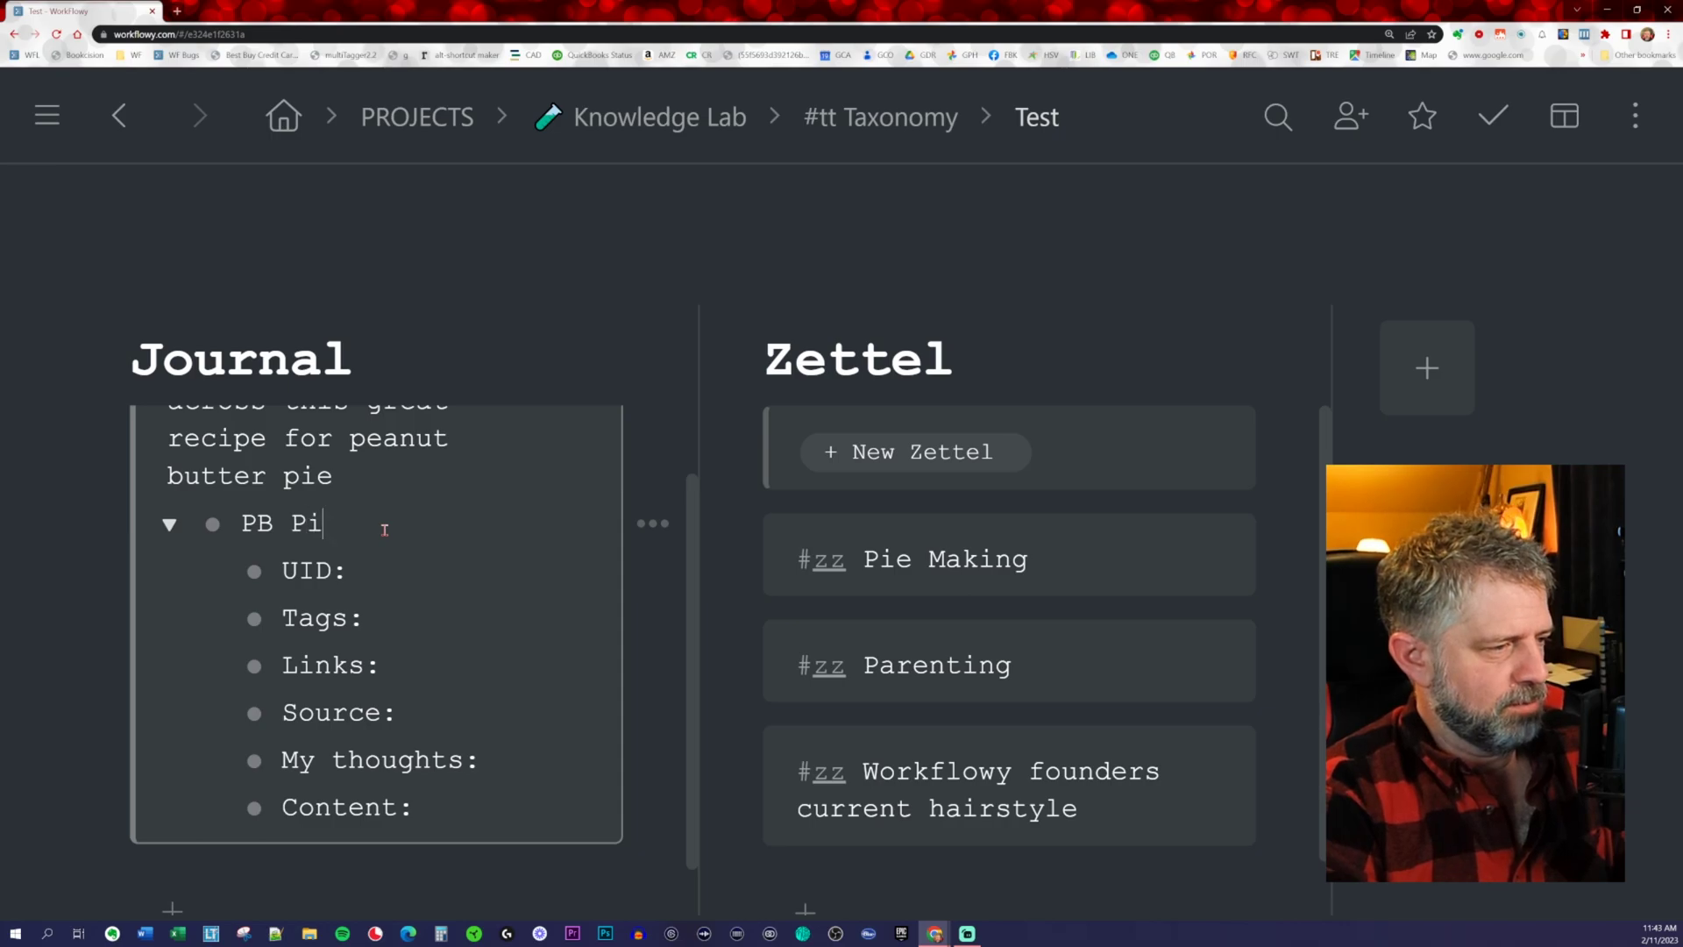
type("e recipe ")
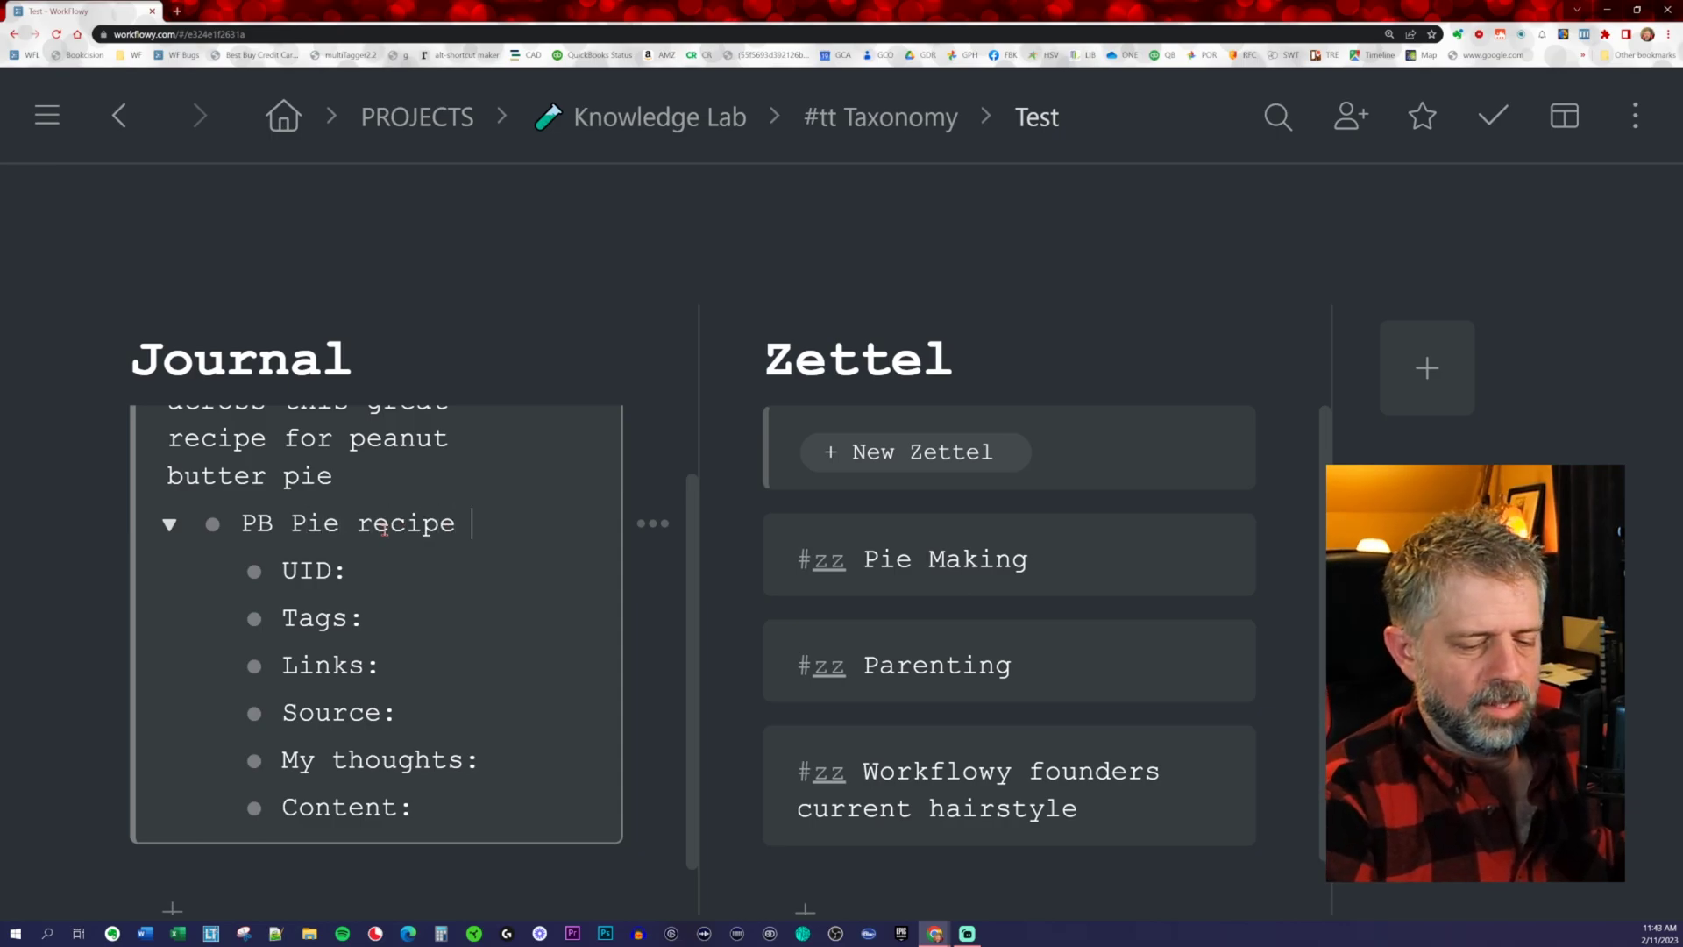
type("[[")
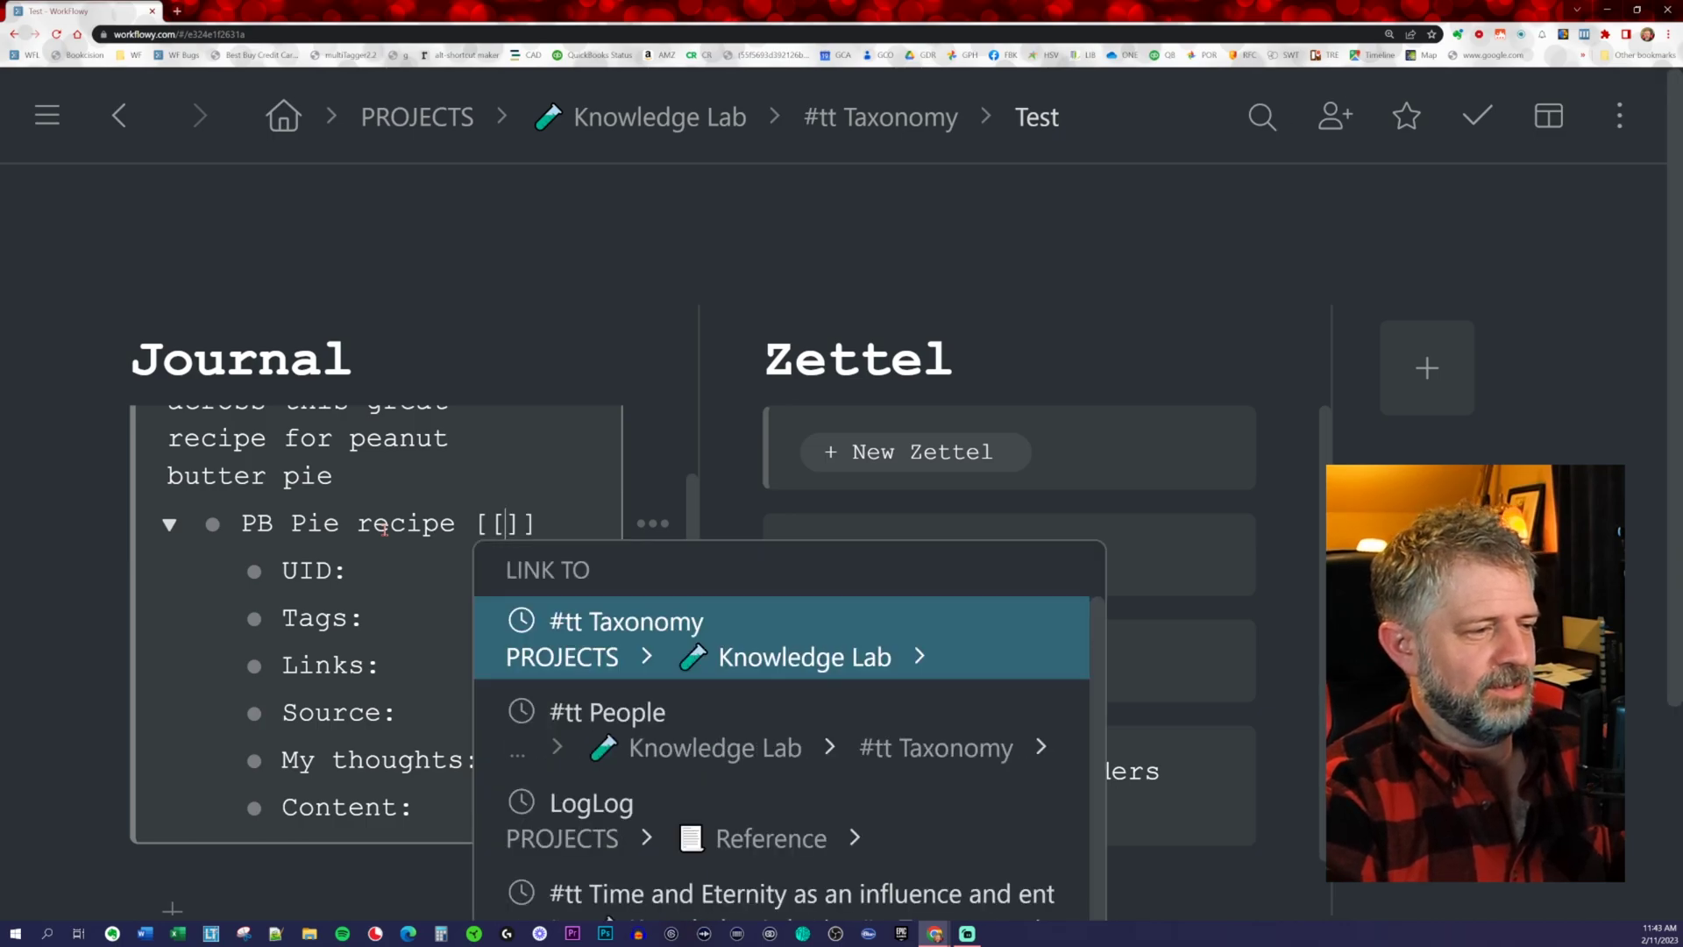
type("#zz p")
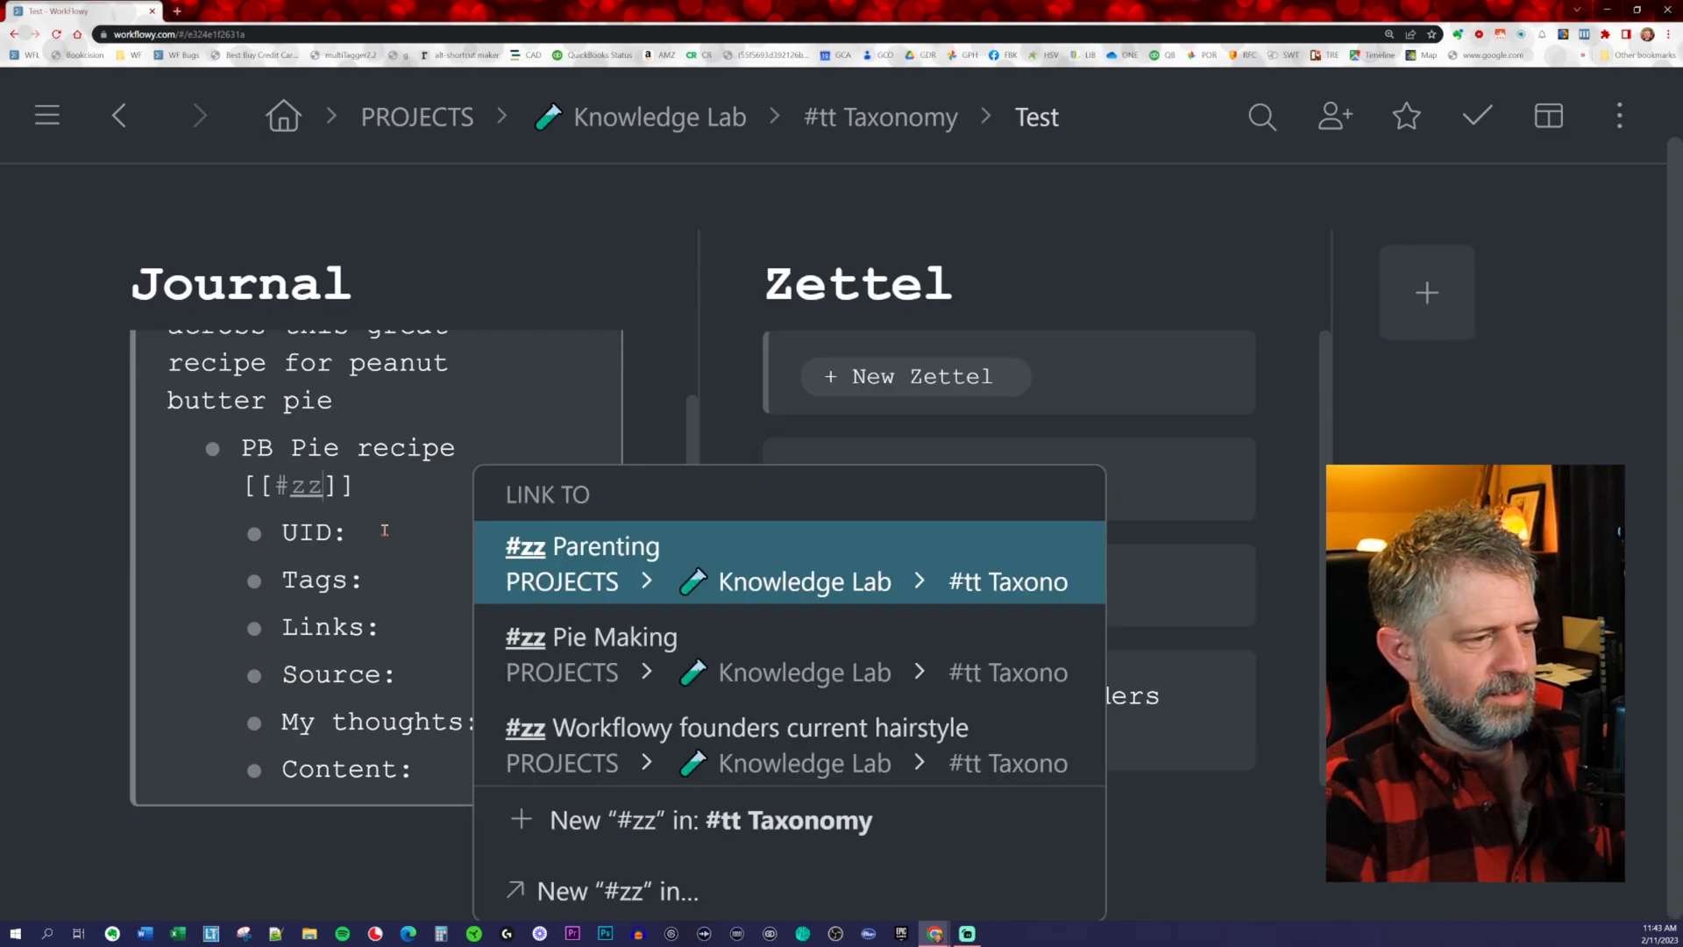
type("ie")
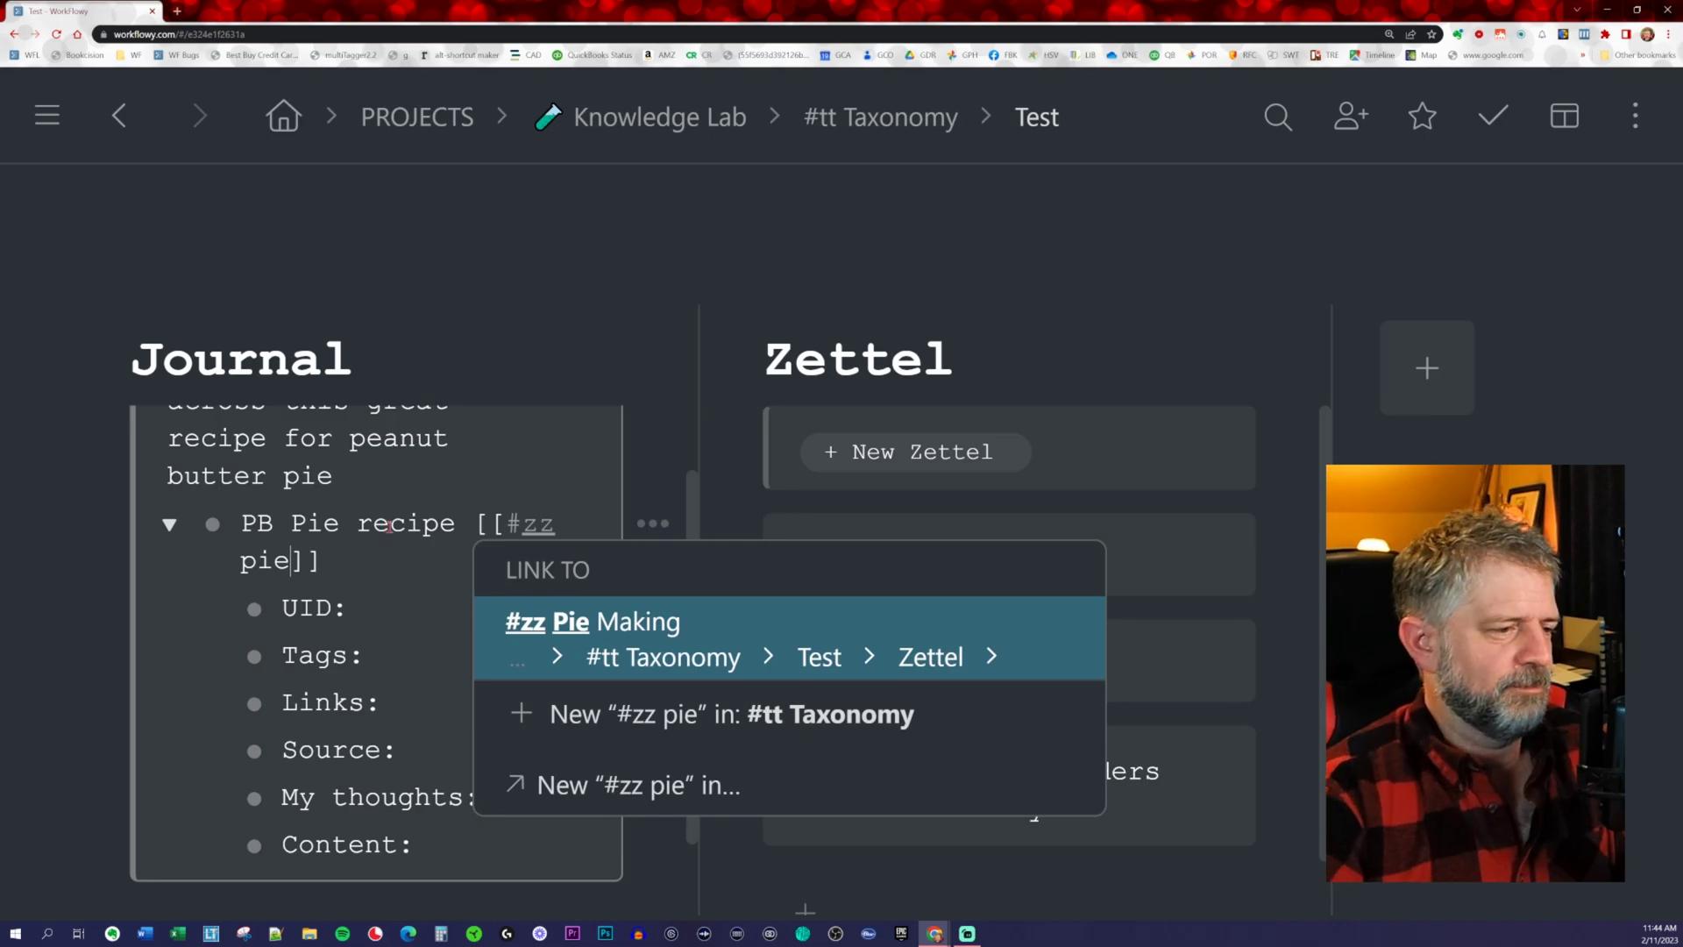
Link PB Pie recipe to #zz Pie Making, check its 1 Backlink, and return to the Test board
left_click(677, 623)
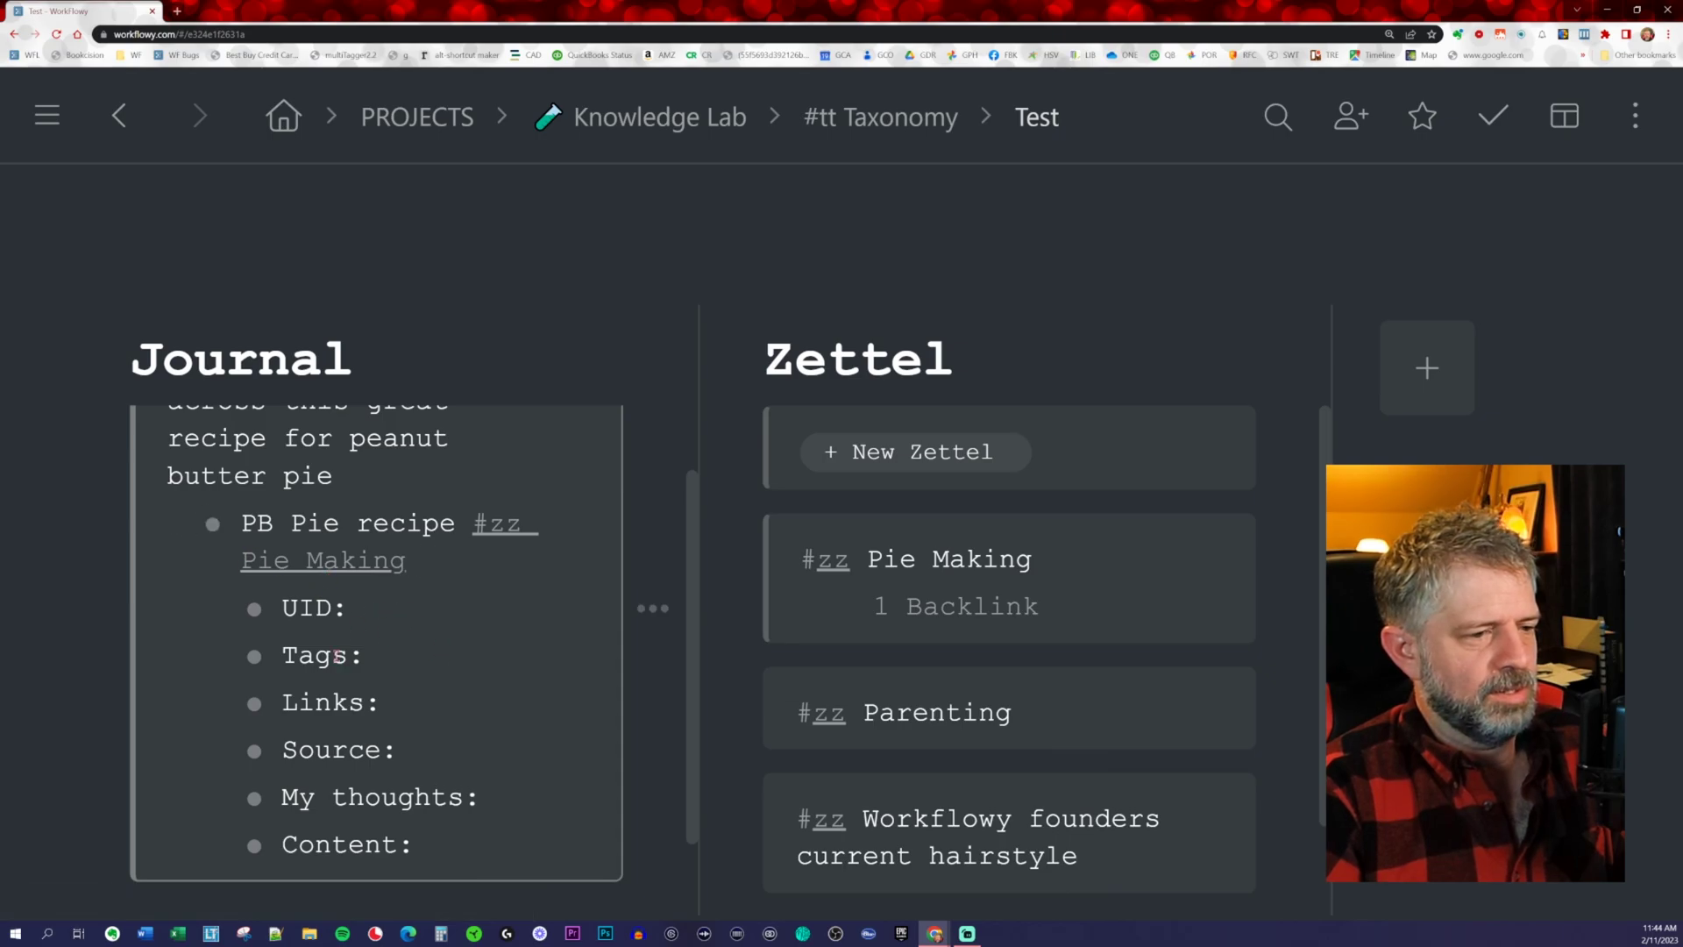
left_click(849, 613)
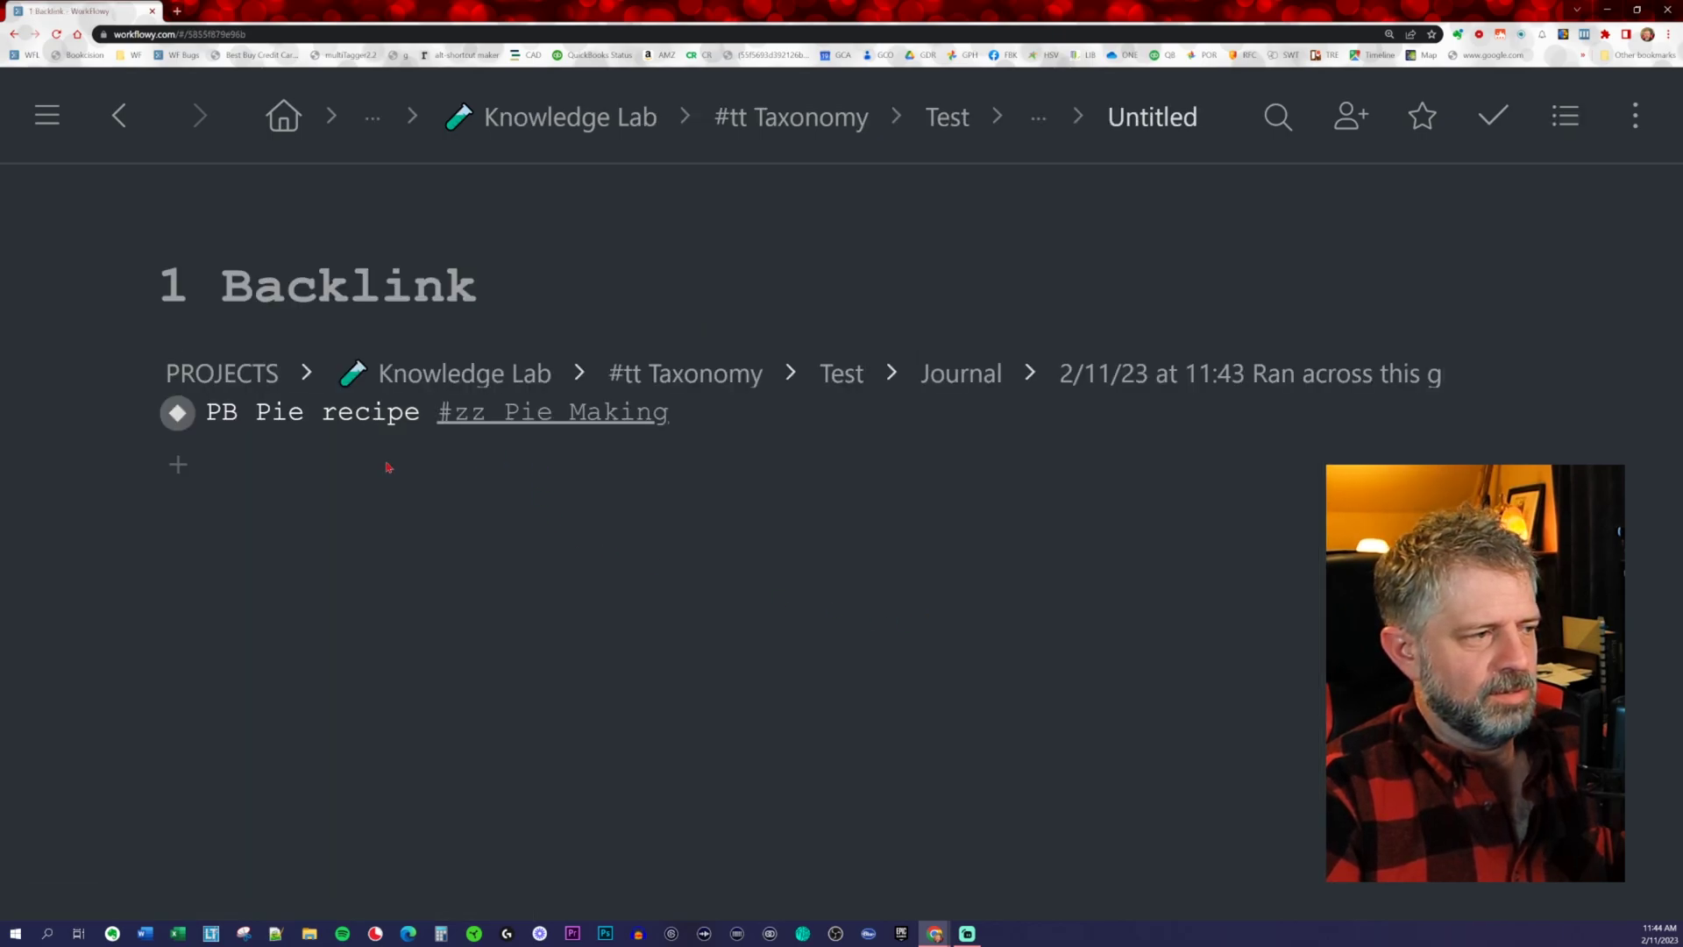
left_click(134, 412)
left_click(134, 412)
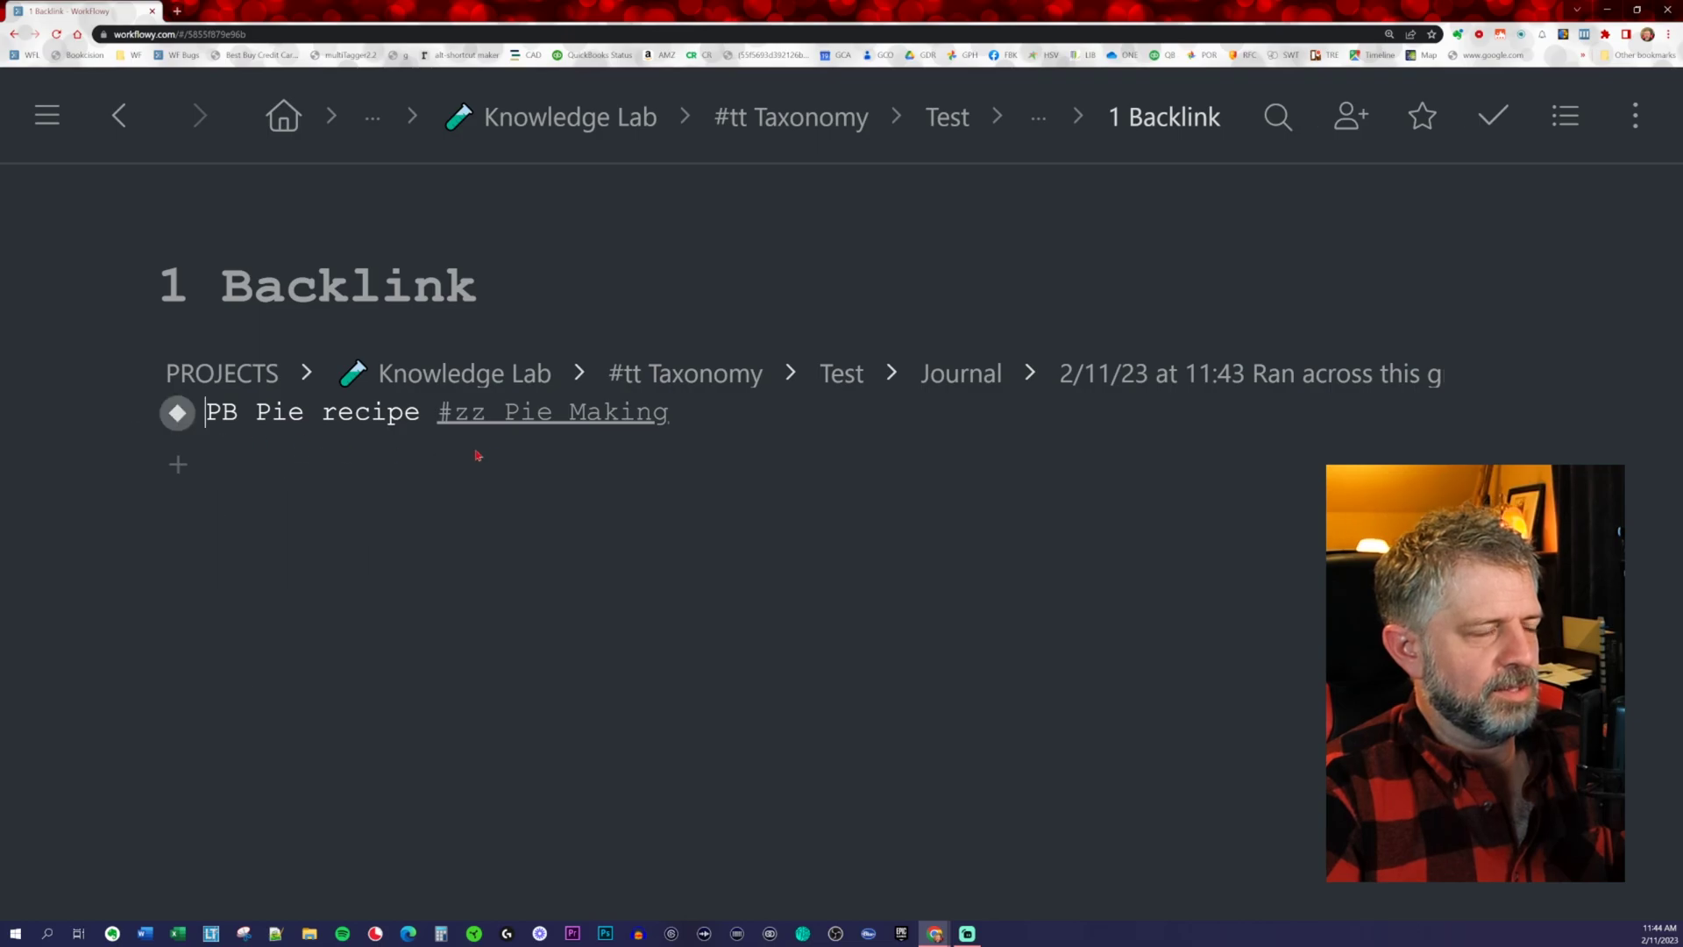
key("alt+Left")
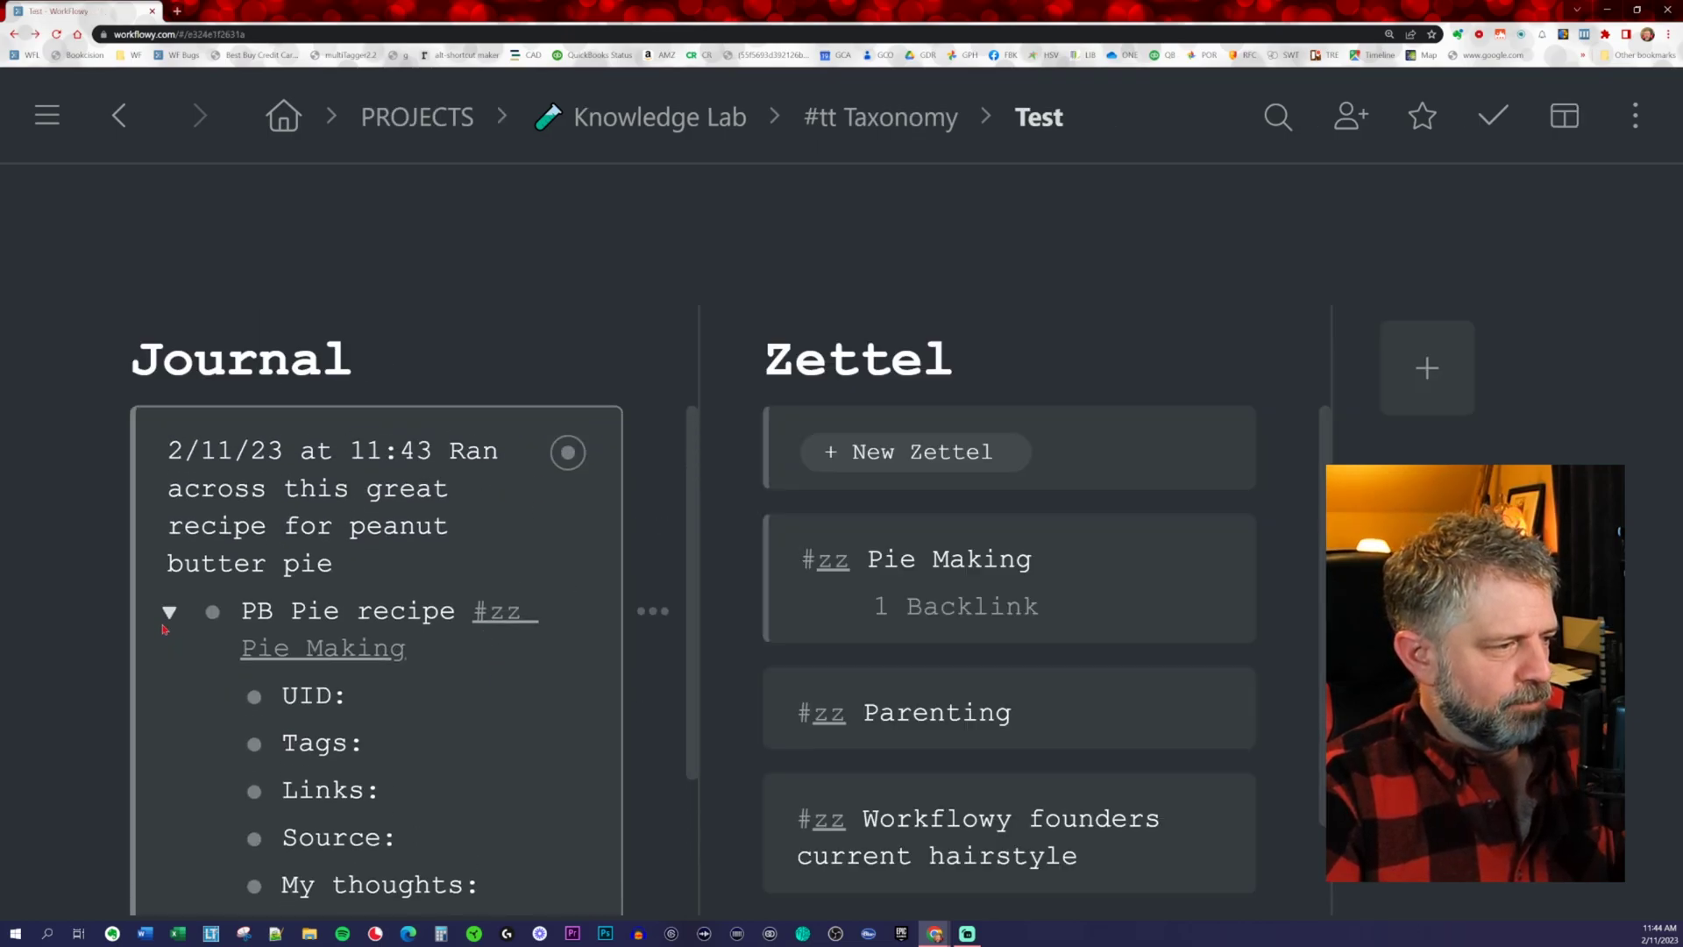
Collapse the PB Pie recipe item so its template fields are hidden under the journal entry
left_click(166, 599)
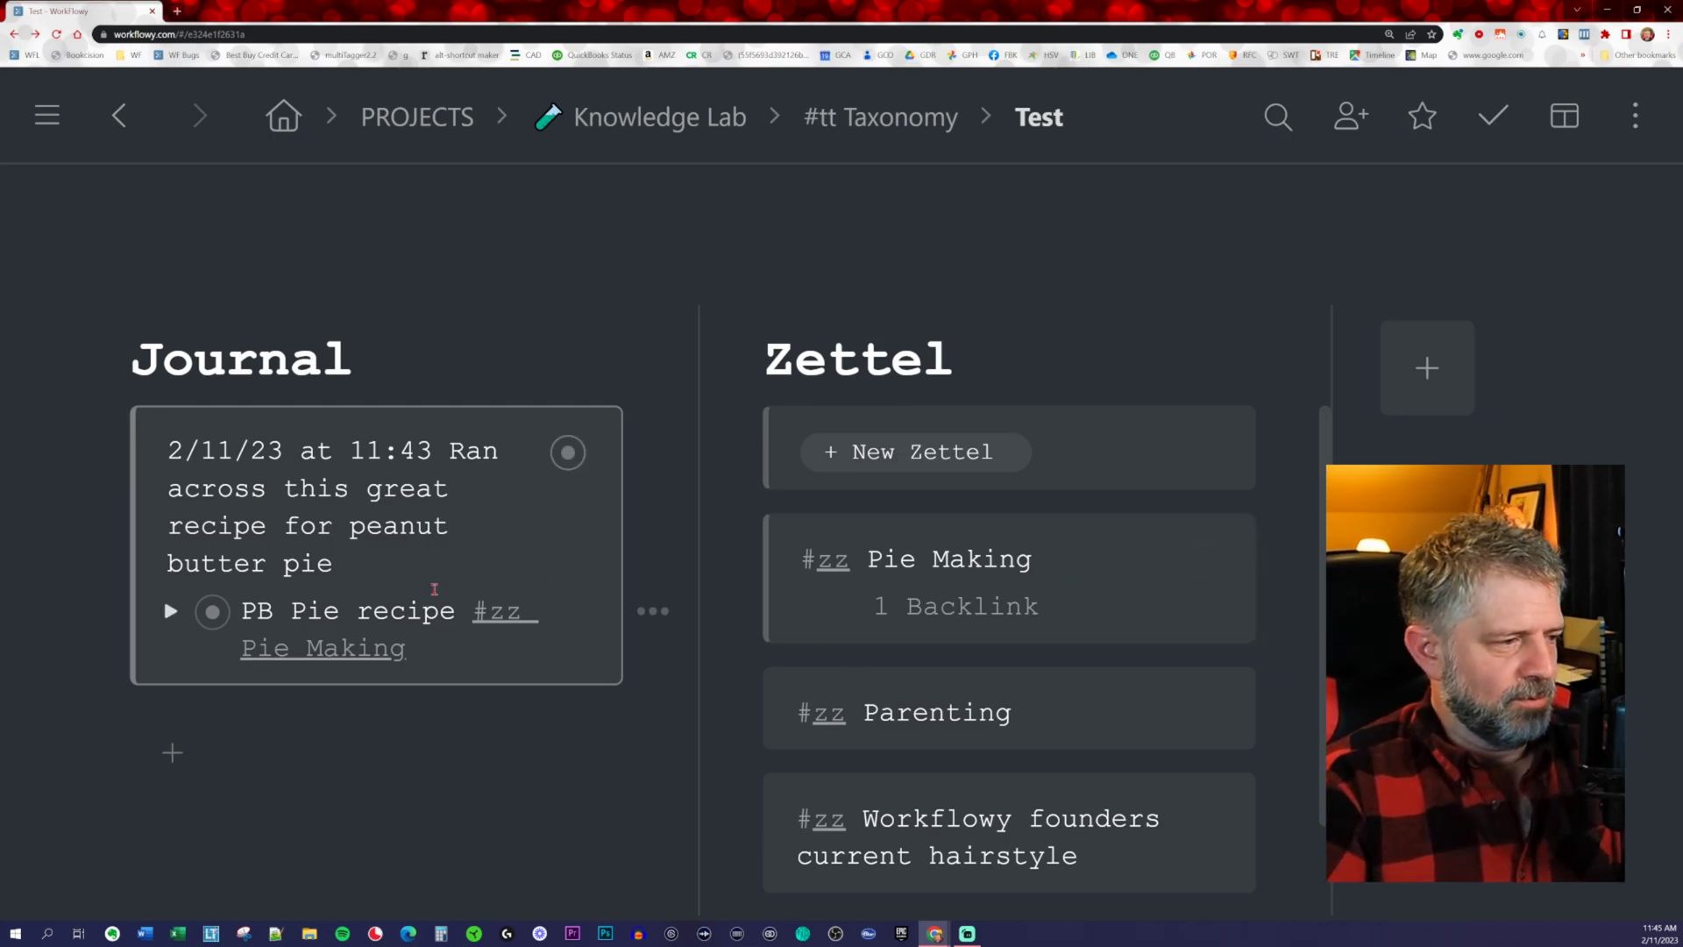
Add a new journal bullet linking the hairstyle card via [[#zz work, then delete that bullet
left_click(408, 568)
key("Return")
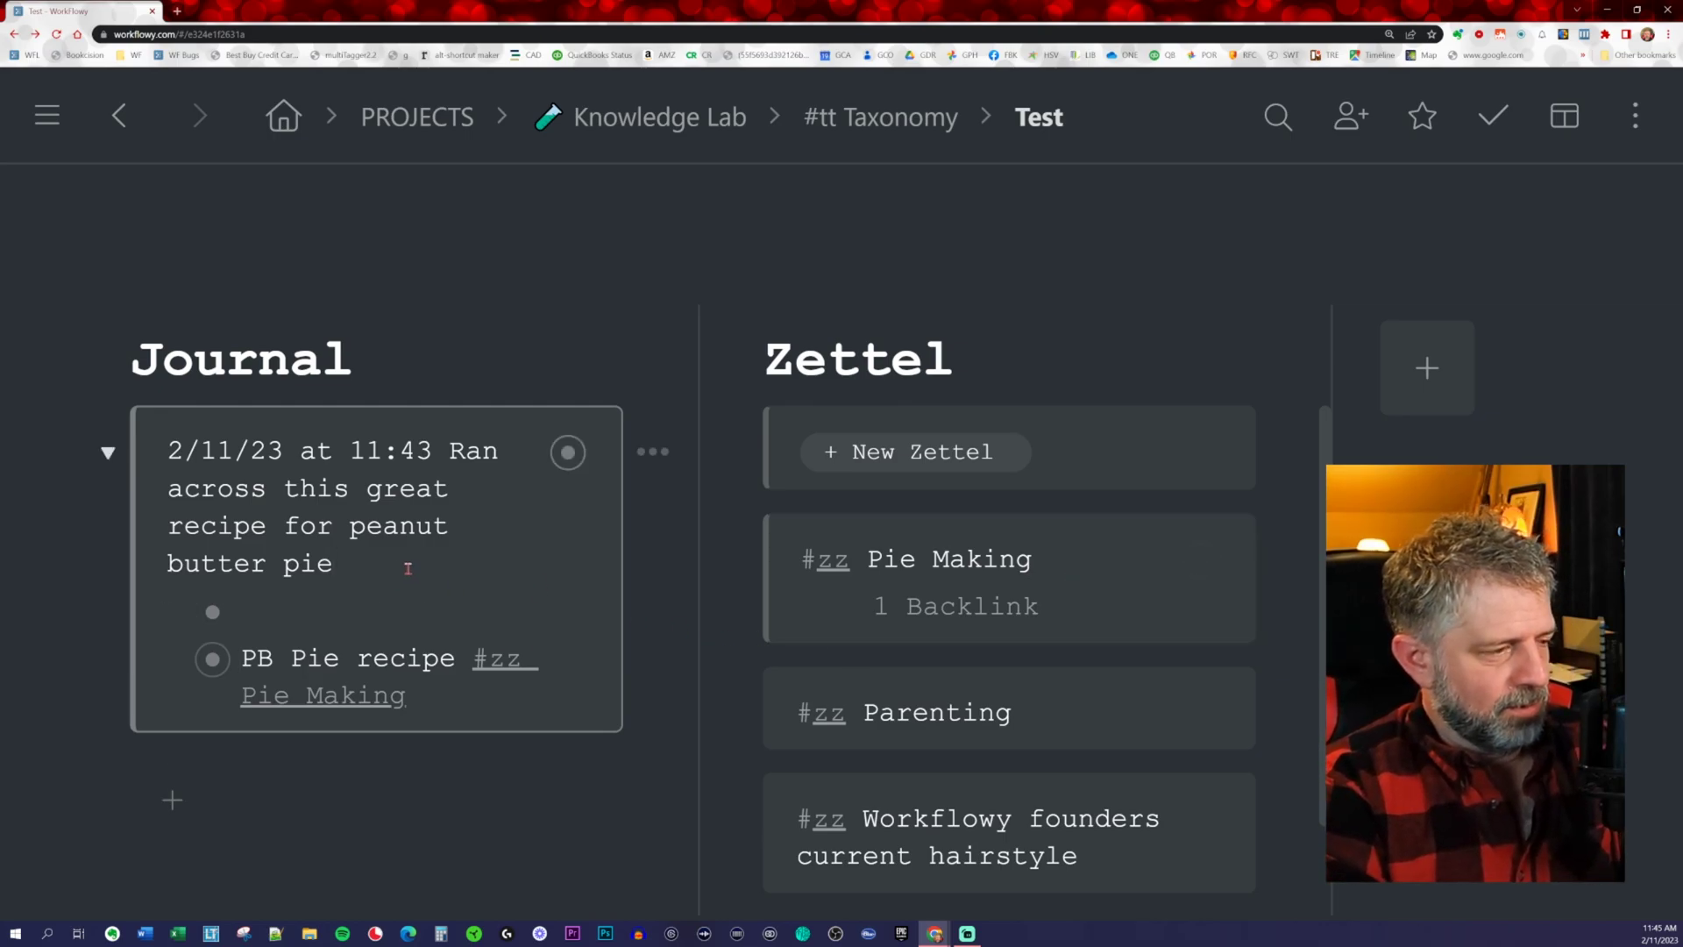
type("[[#")
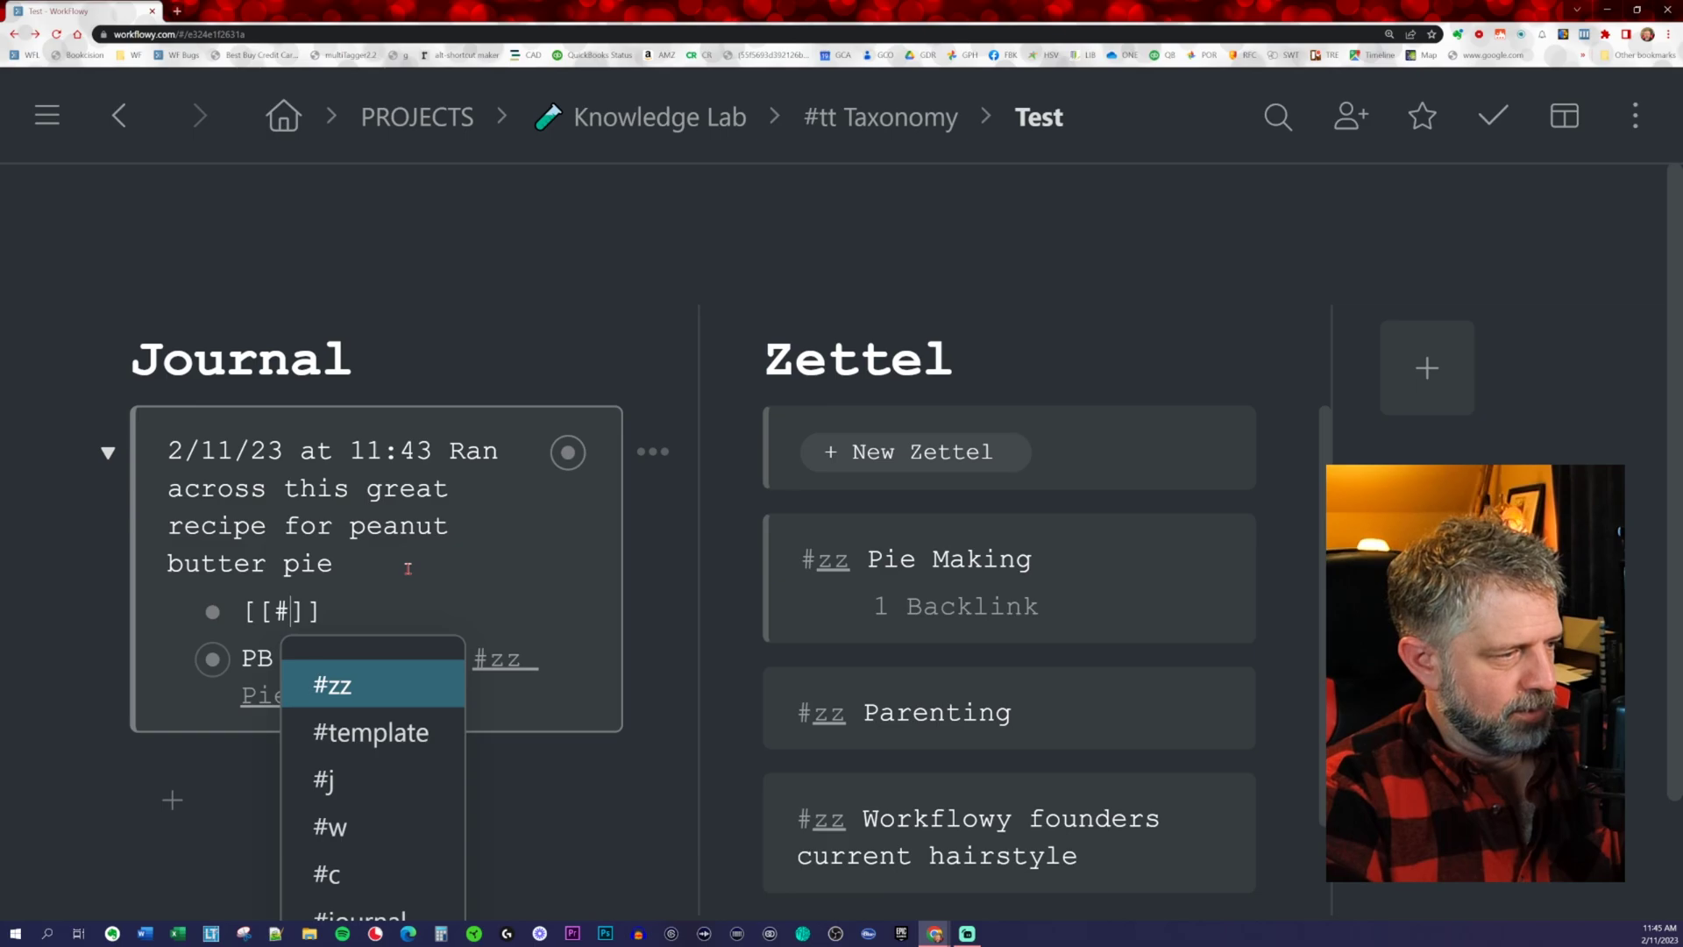
type("zz")
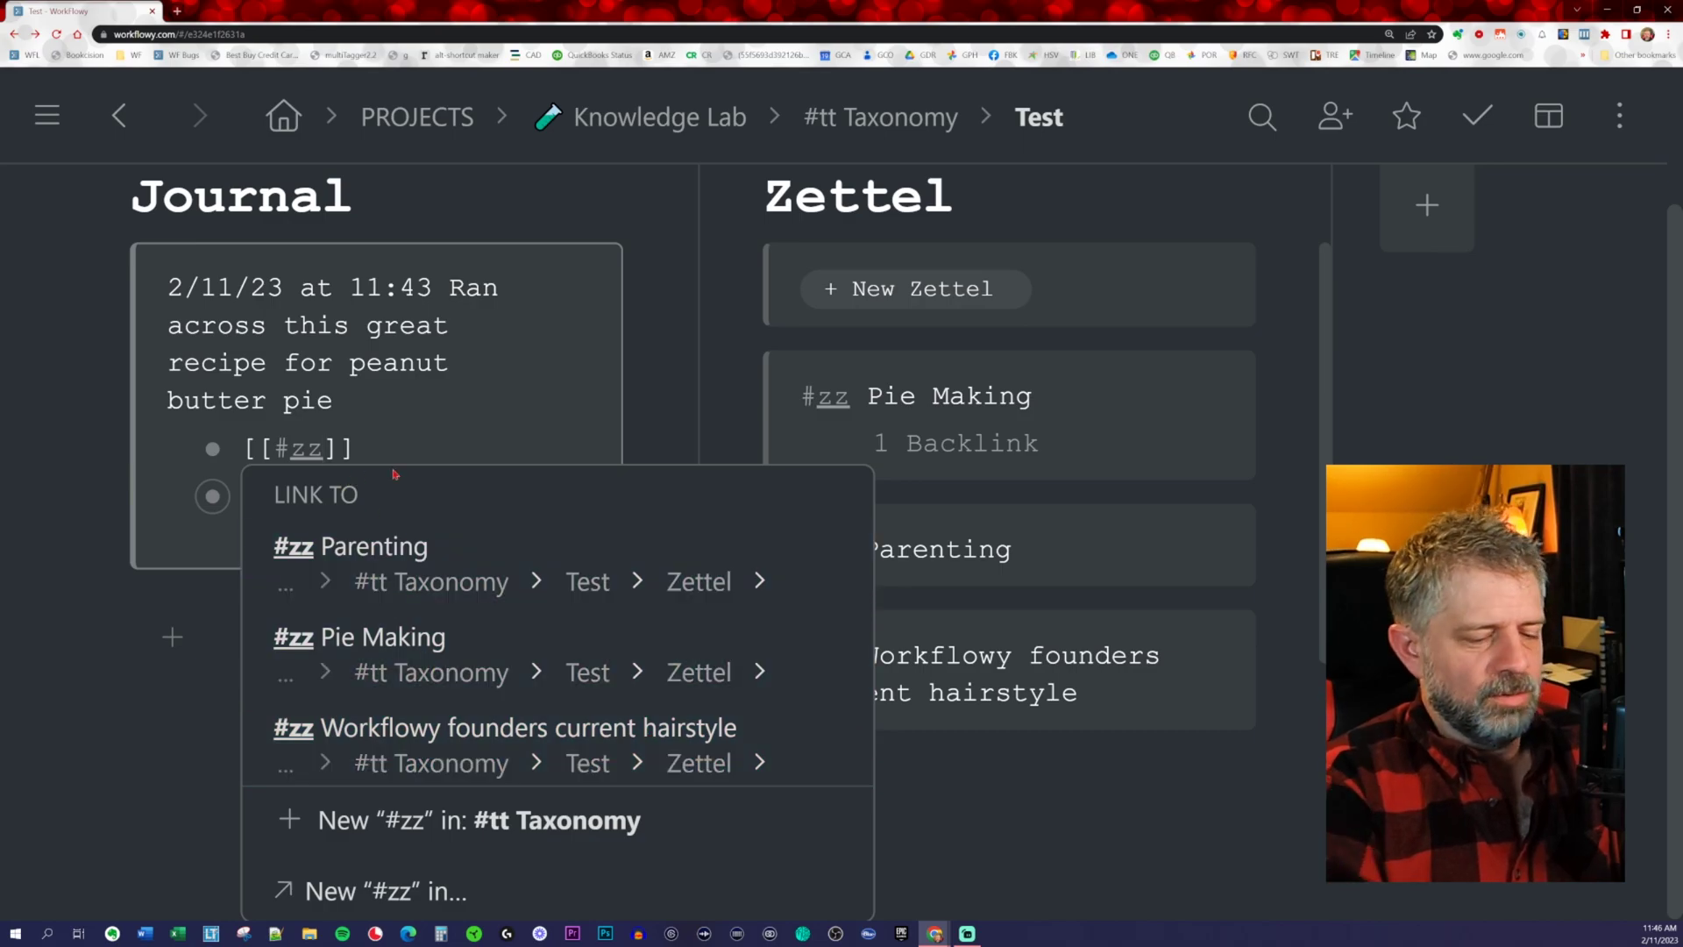
type("work")
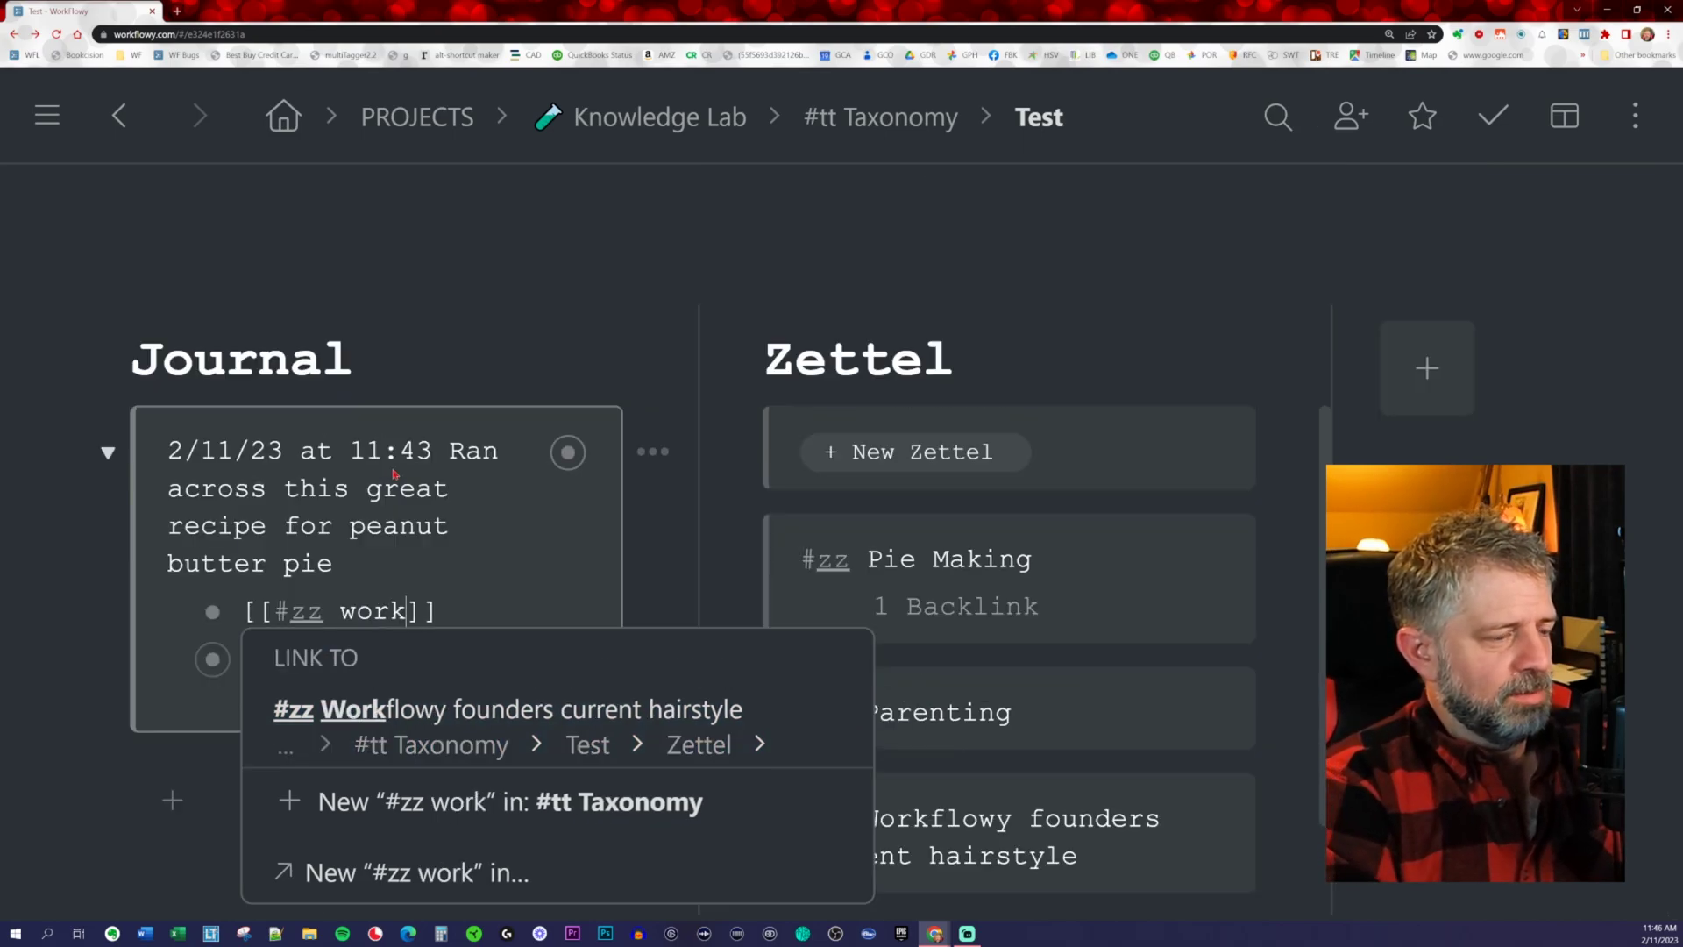
left_click(525, 692)
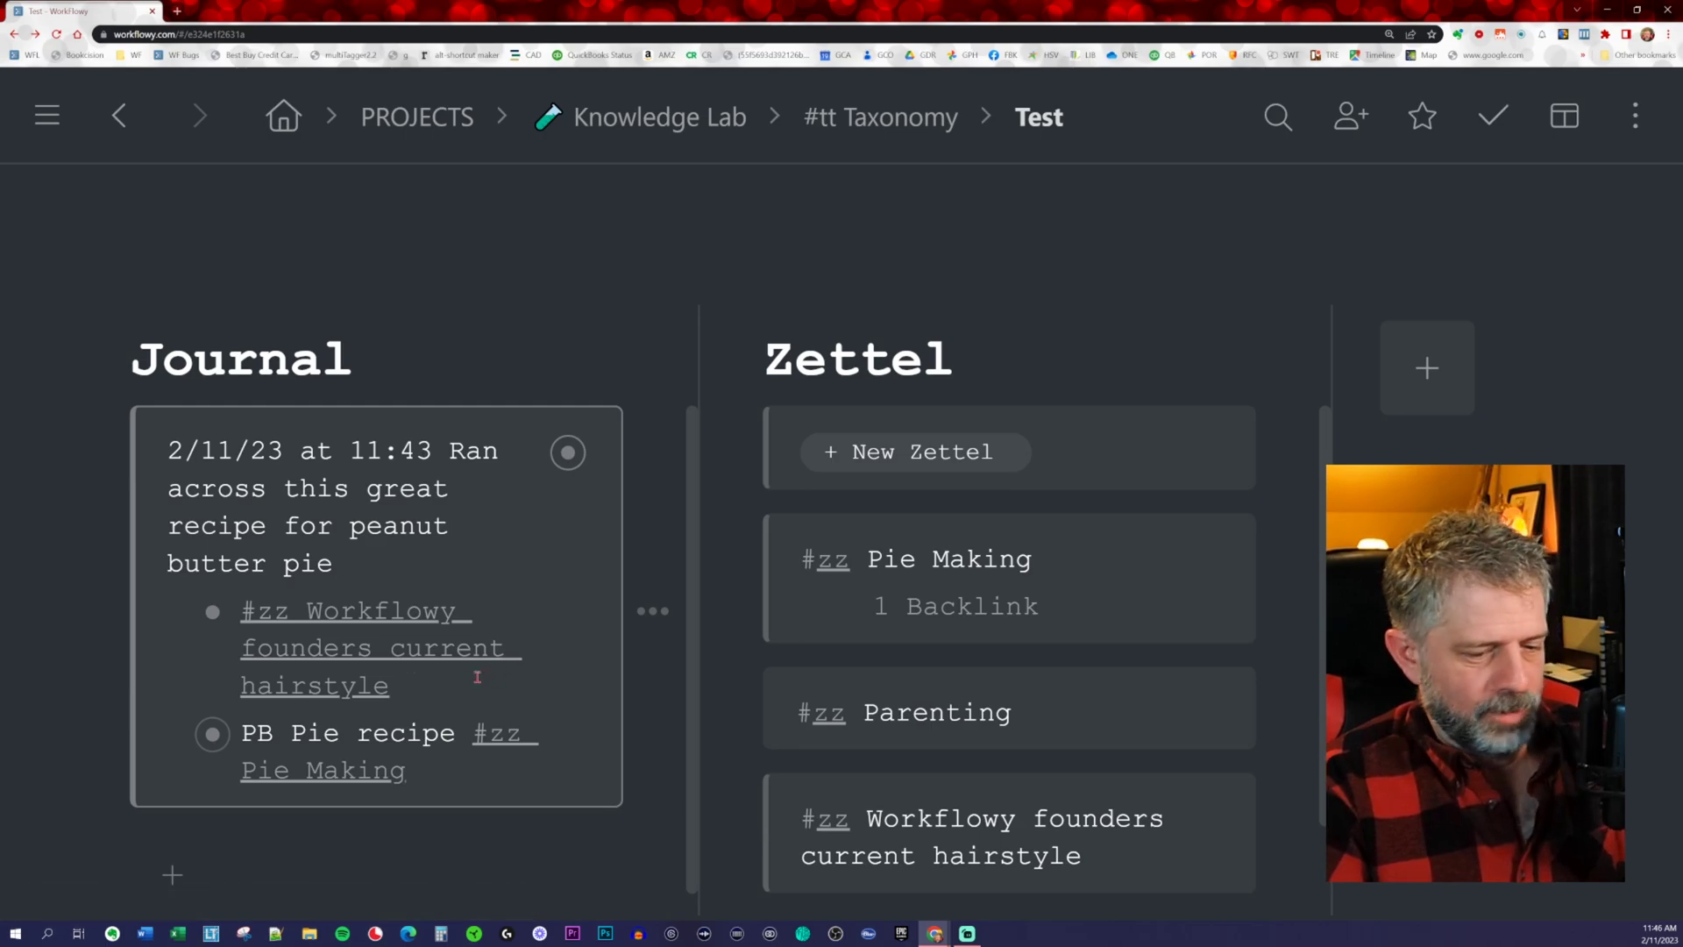
key("ctrl+shift+BackSpace")
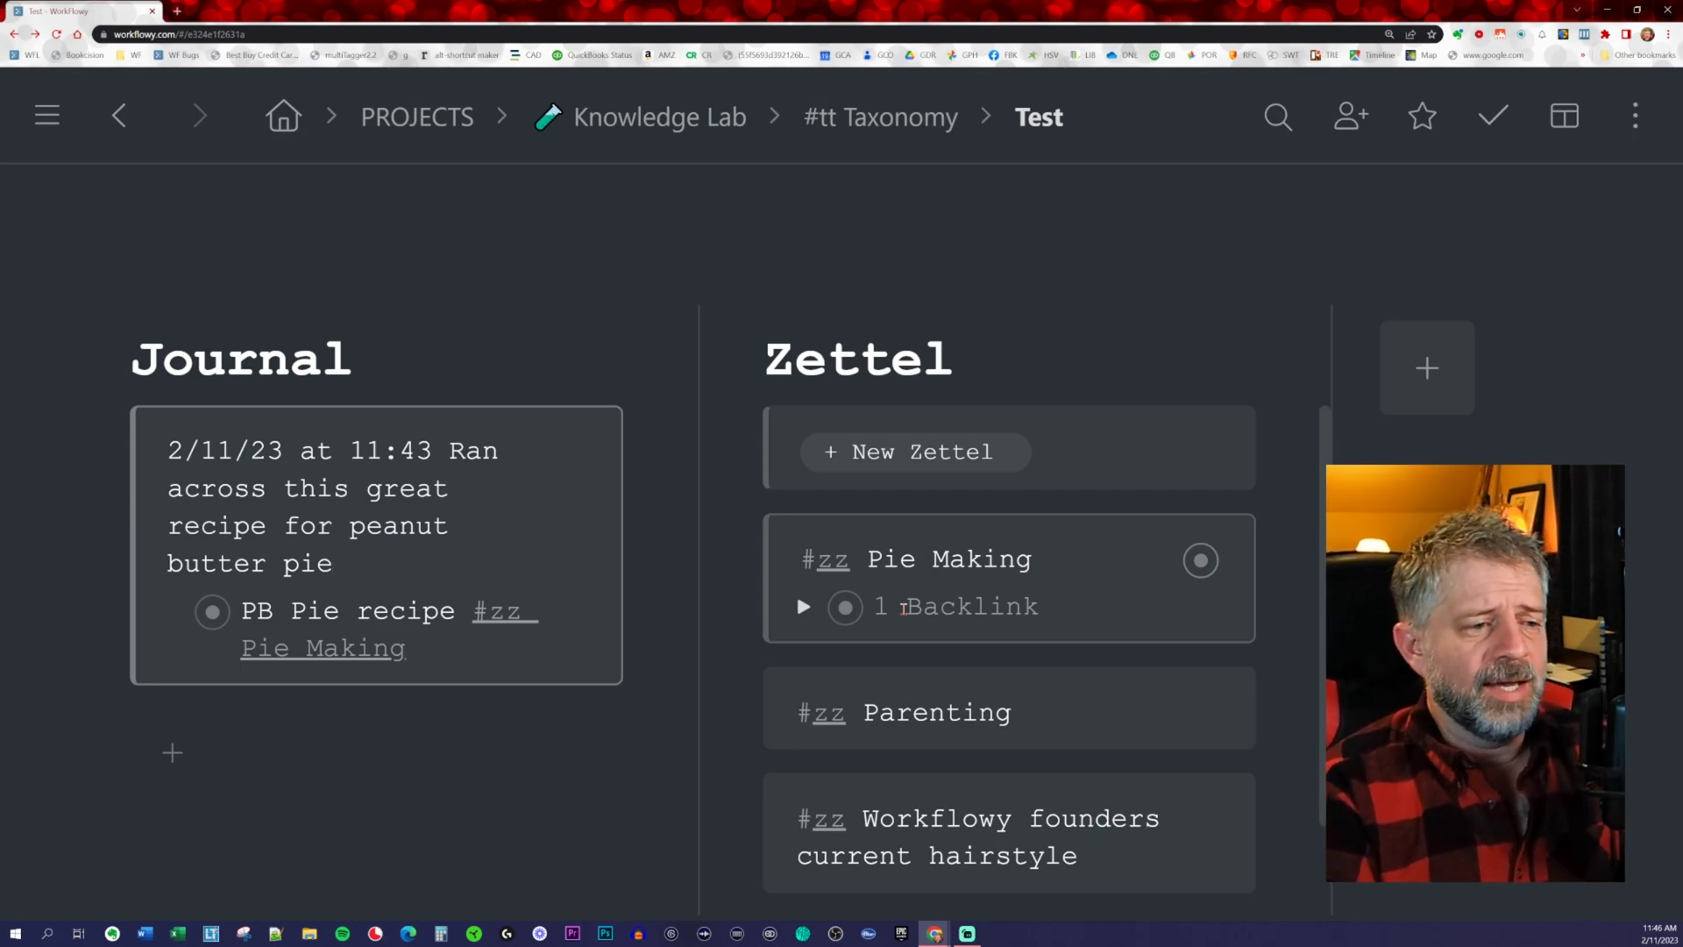
In #zz Pie Making, add 'Recipe book for release next fall' with an empty nested bullet beneath
left_click(1201, 560)
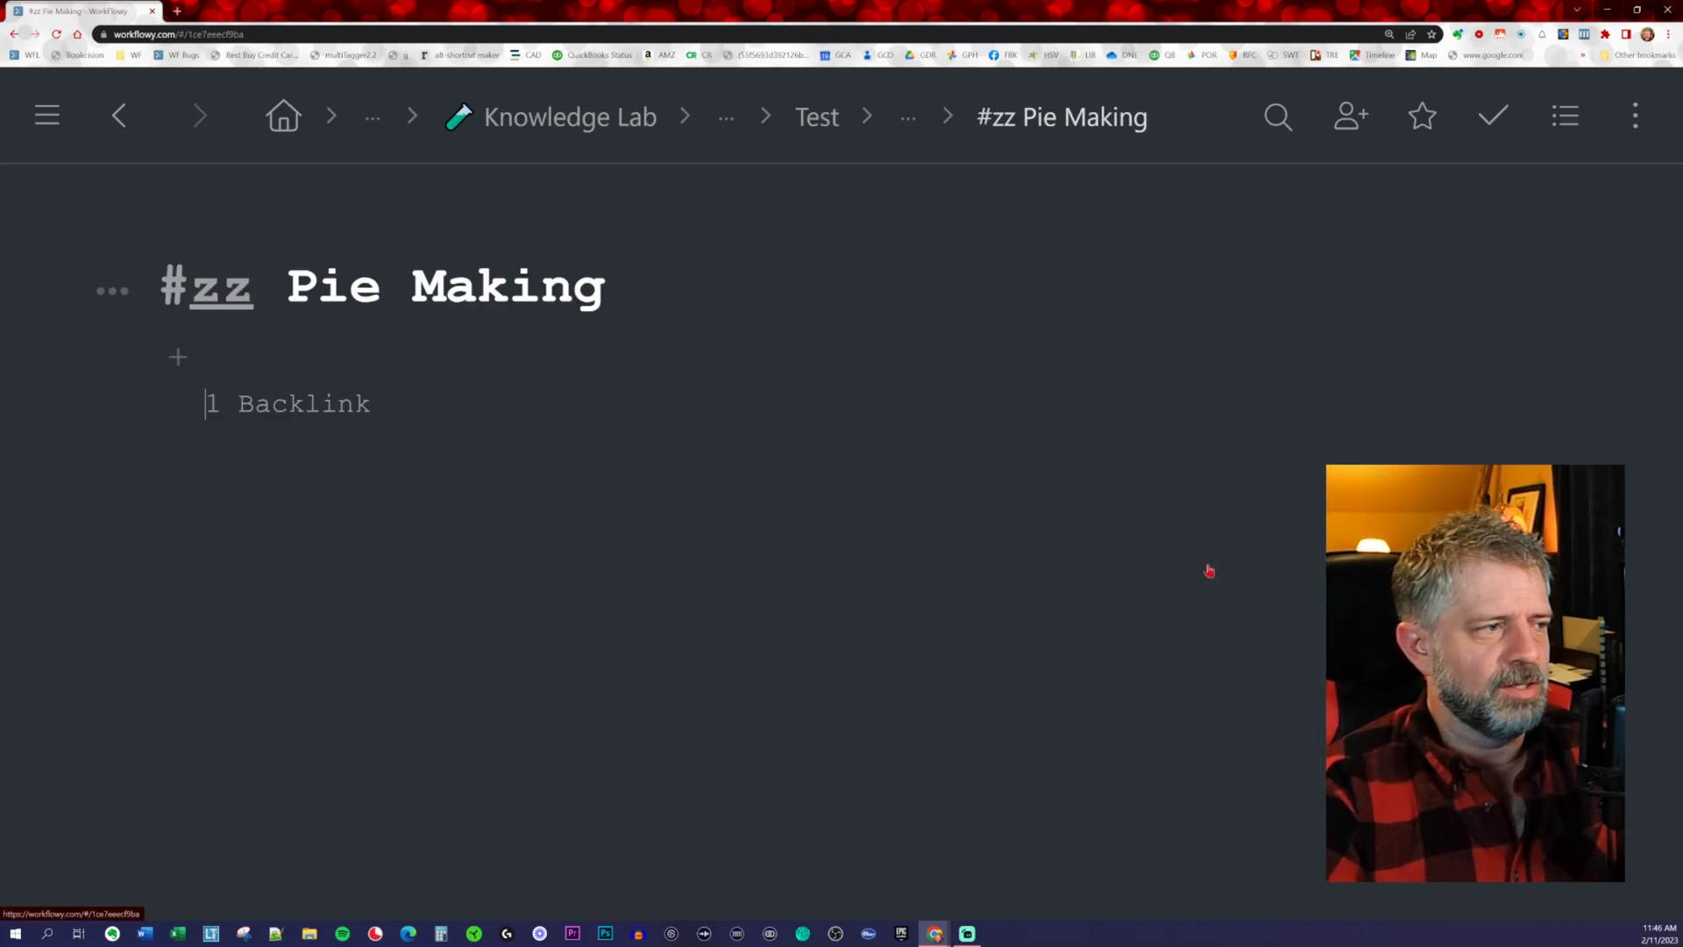
left_click(175, 355)
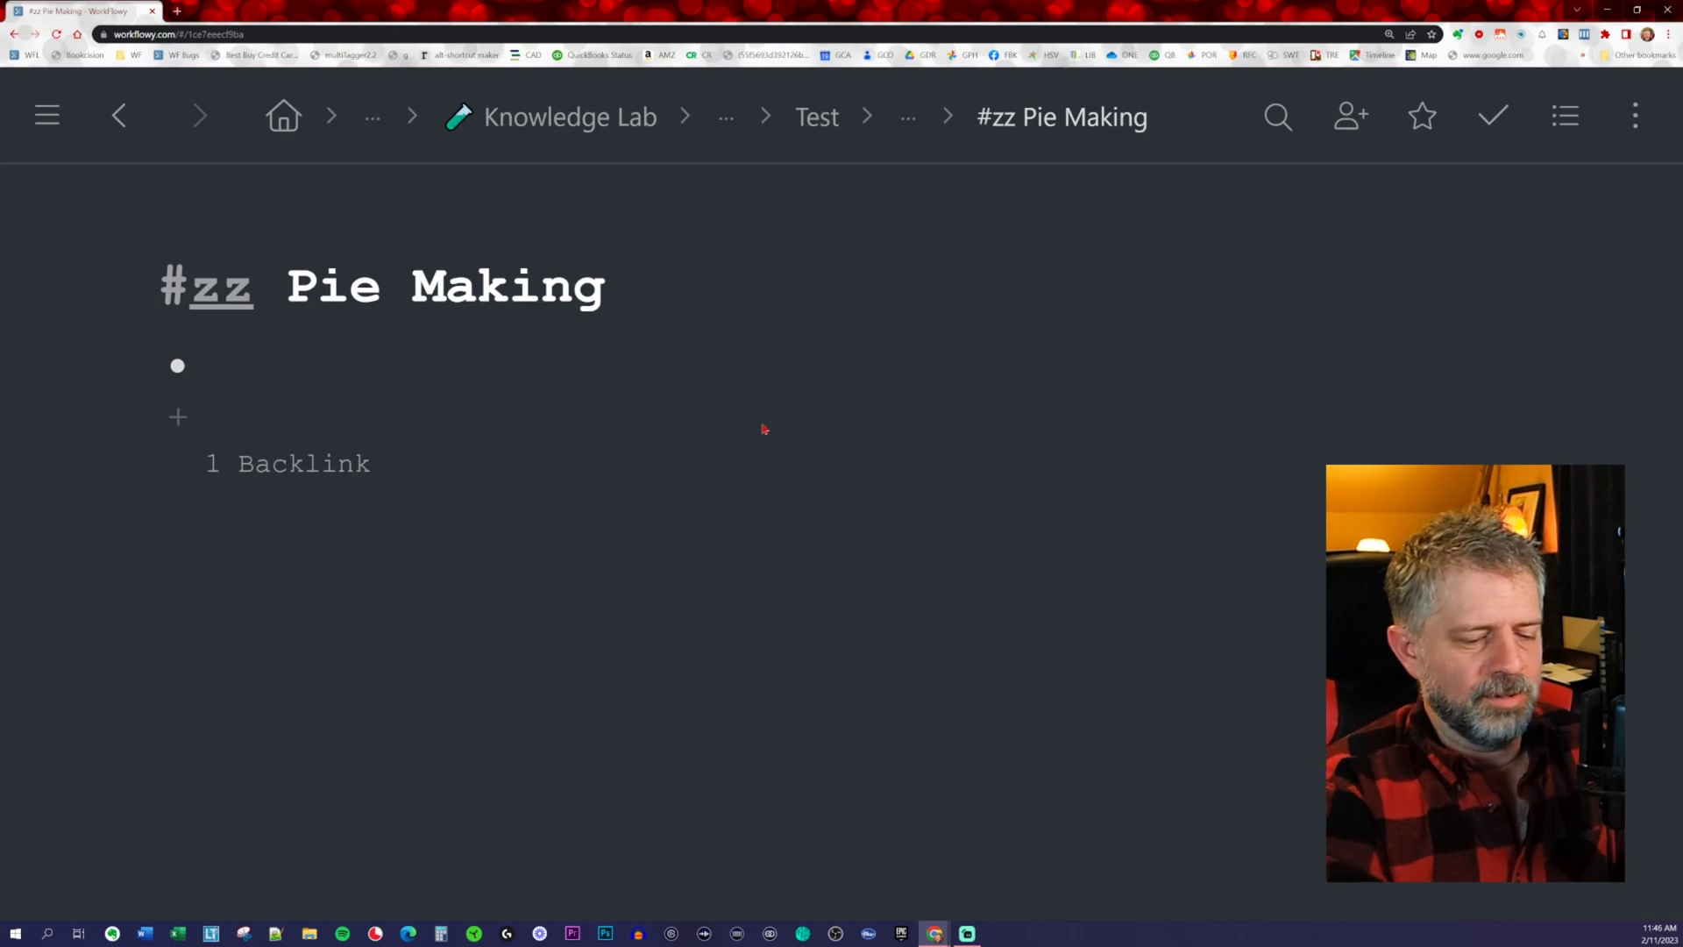
type("Recipe book")
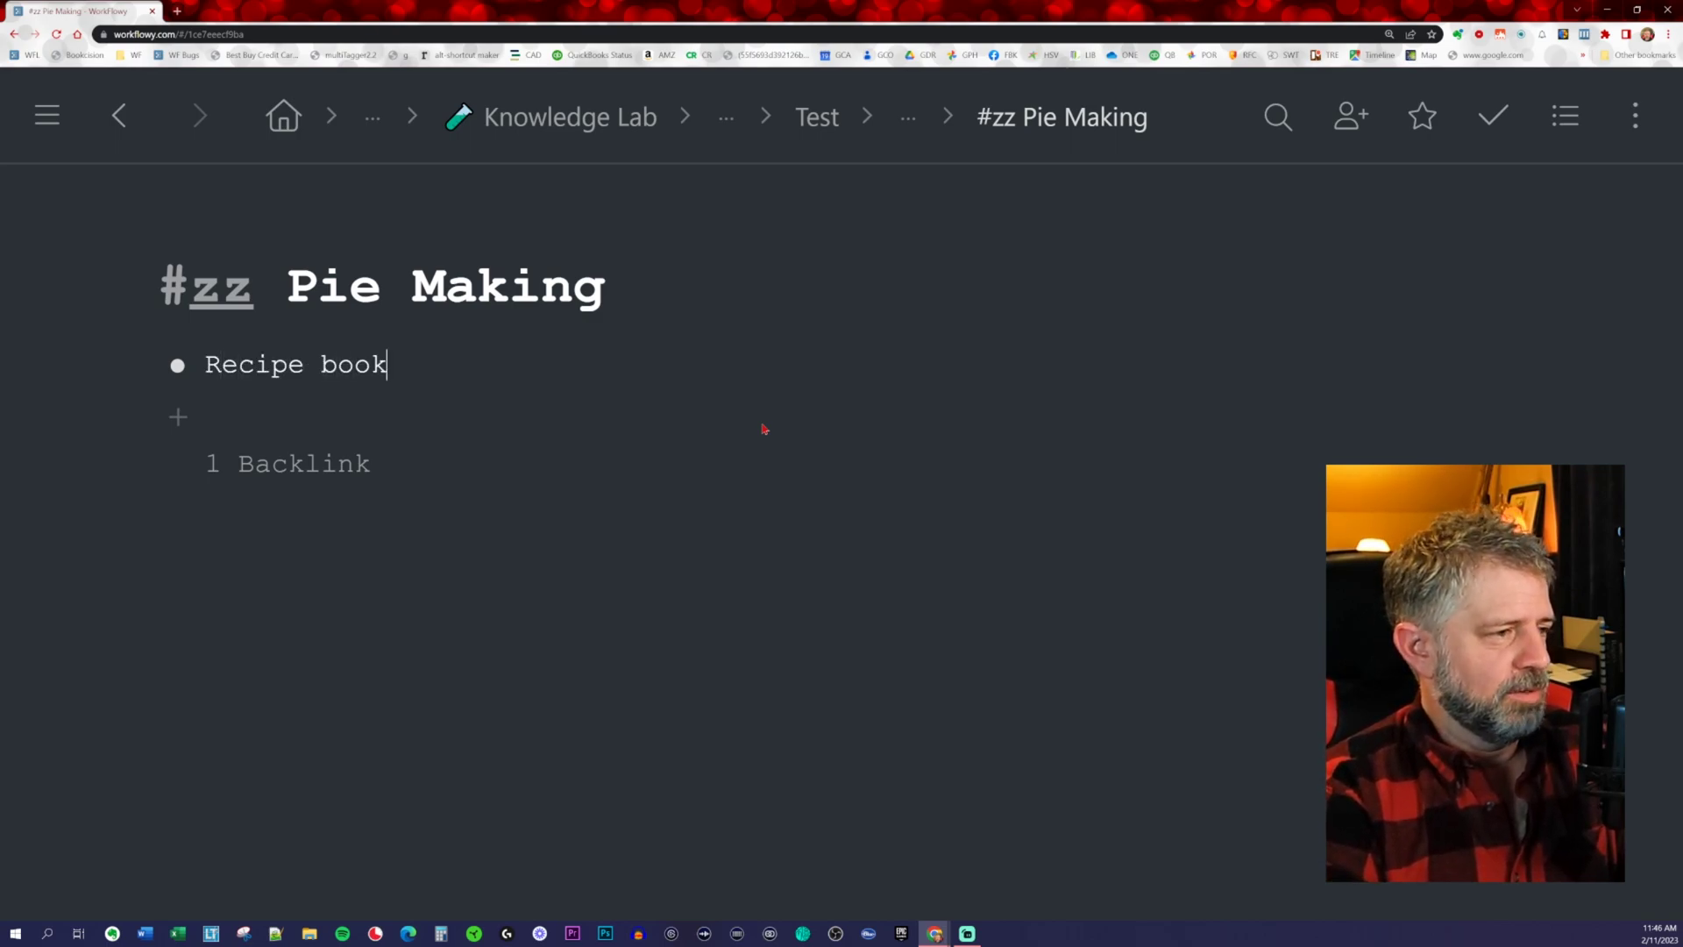
type(" forre")
key("BackSpace")
key("BackSpace")
key("BackSpace")
type("r")
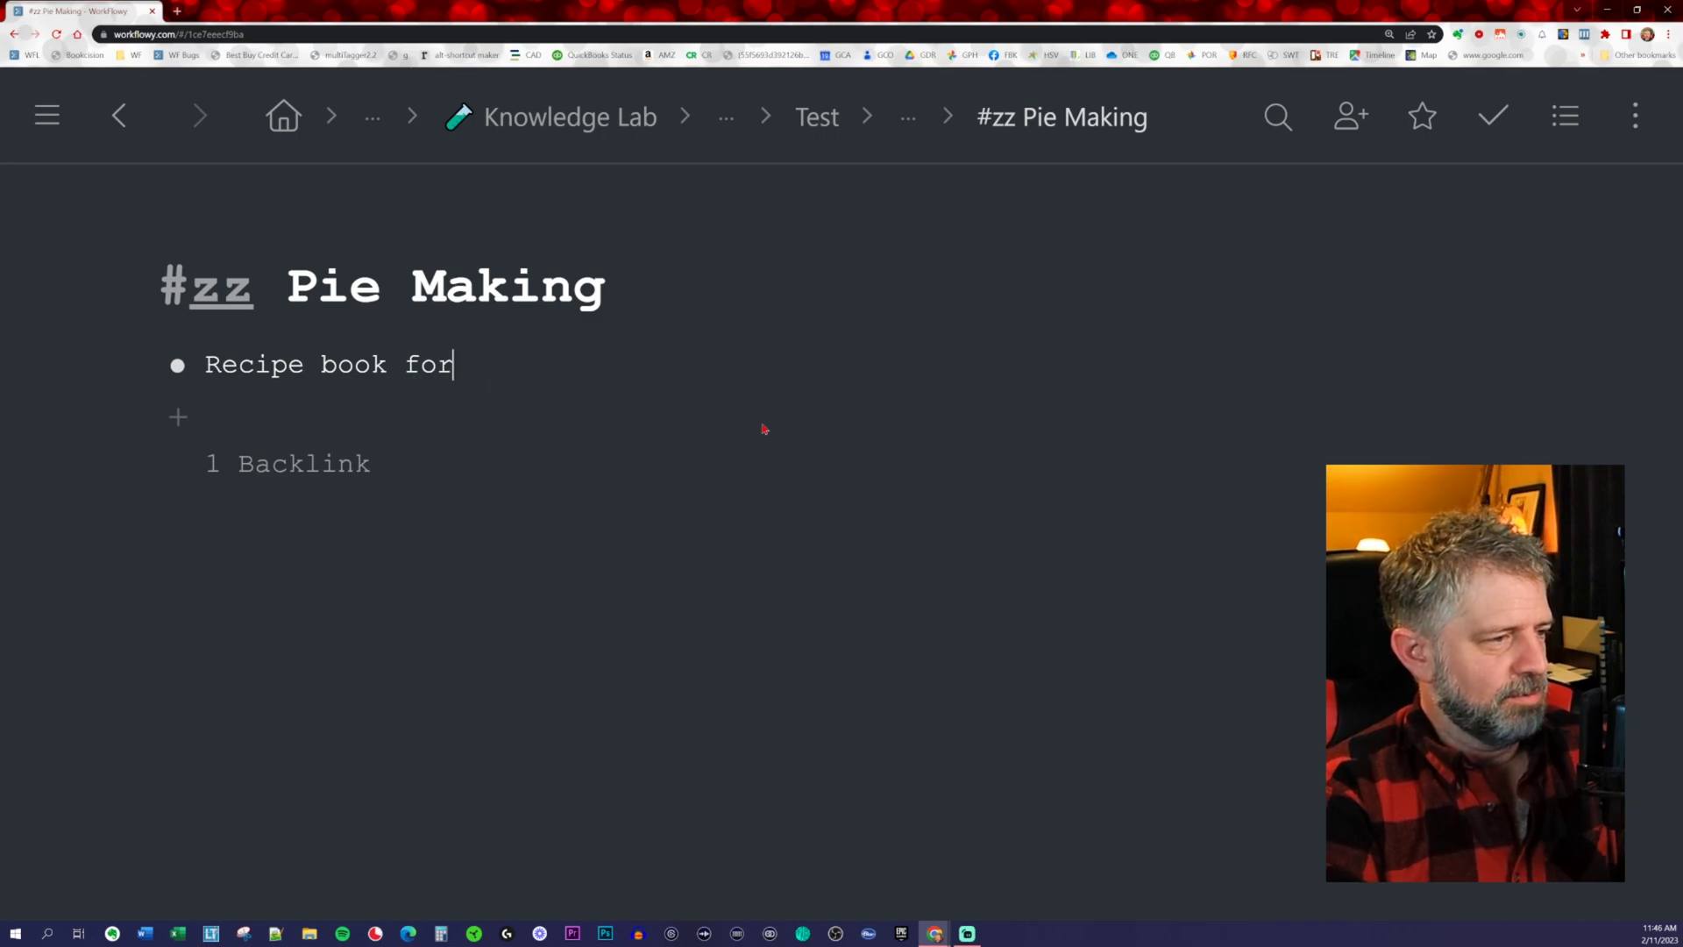
type(" release next ")
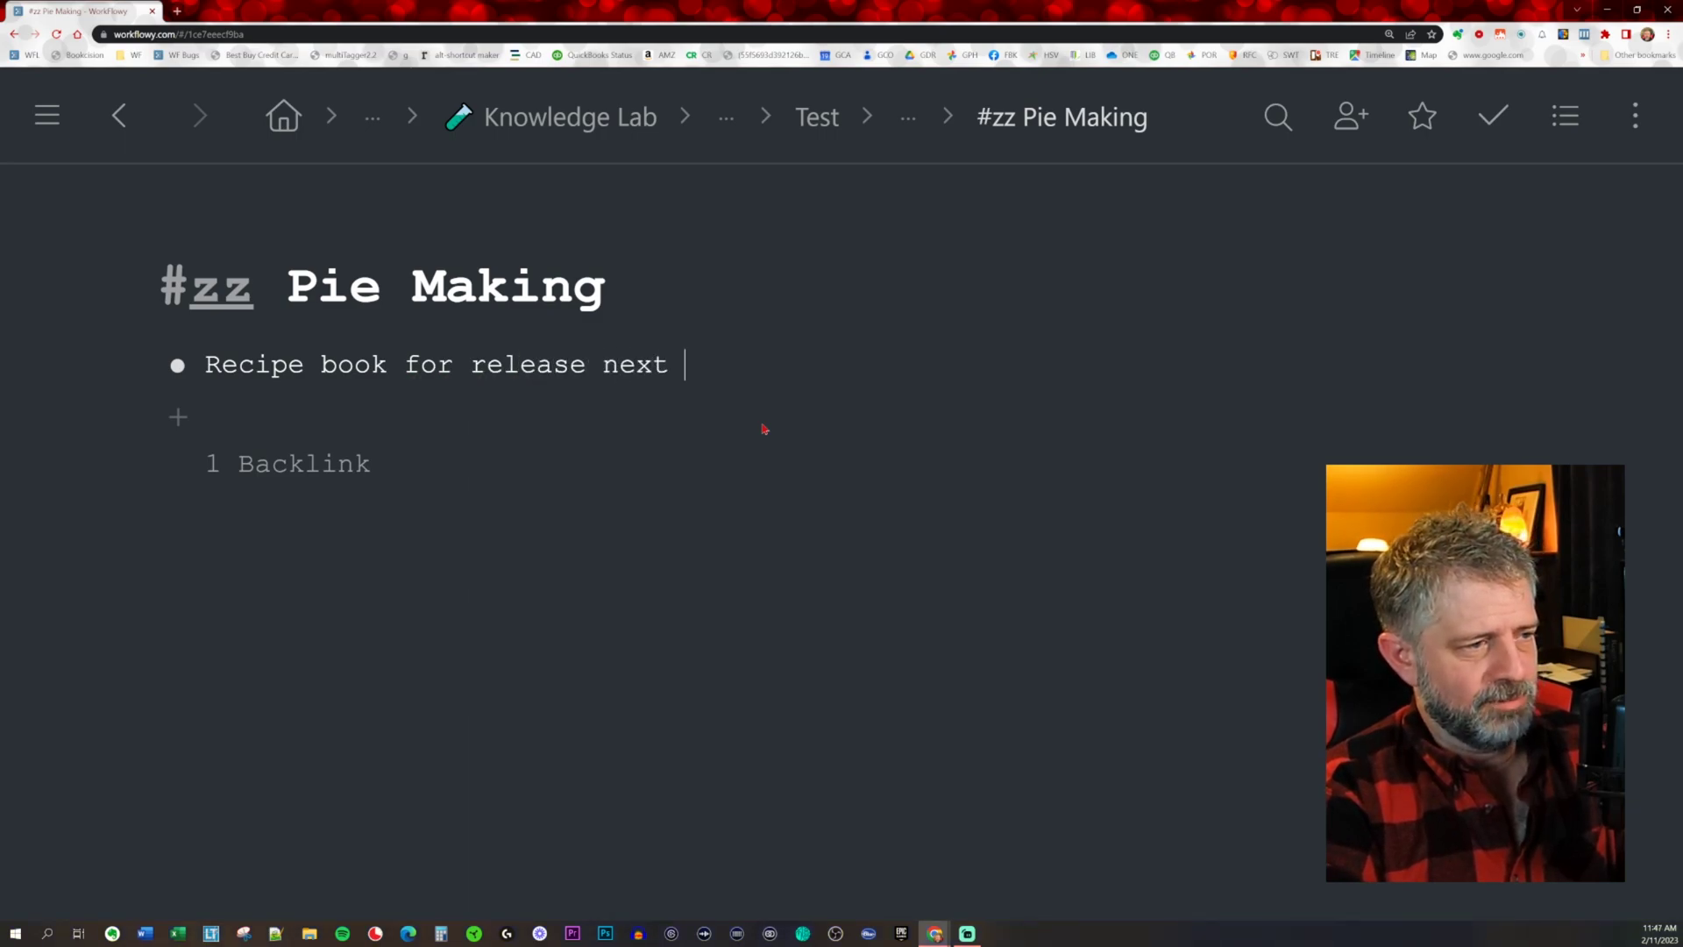
type("fall")
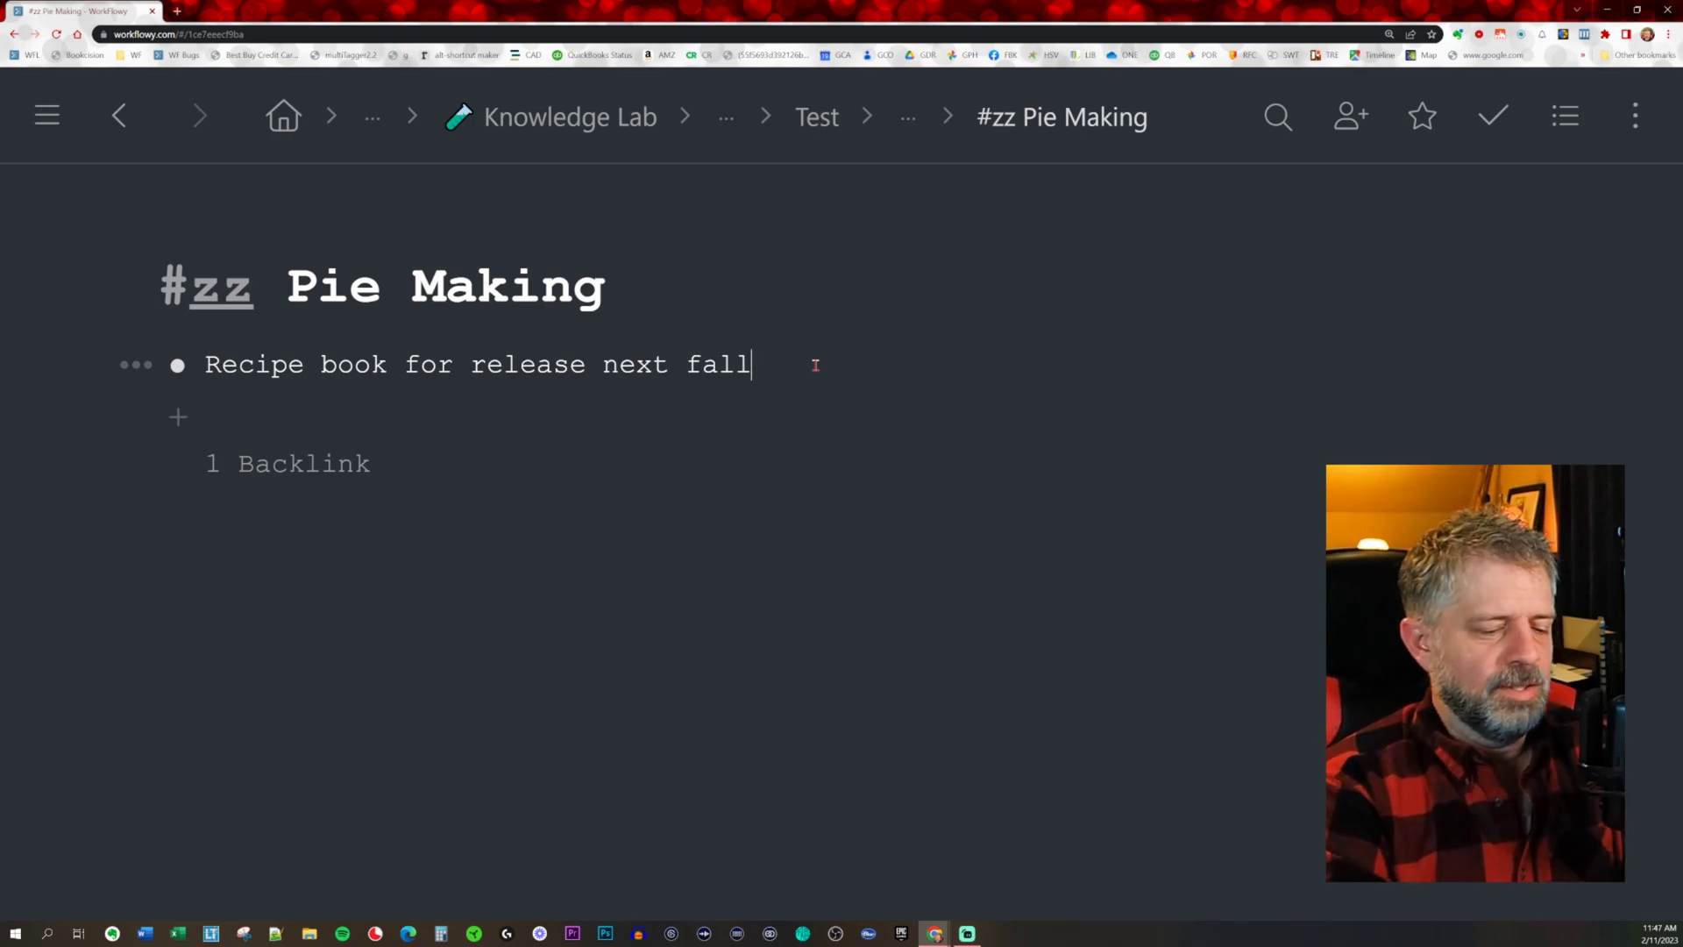
key("Return")
key("Tab")
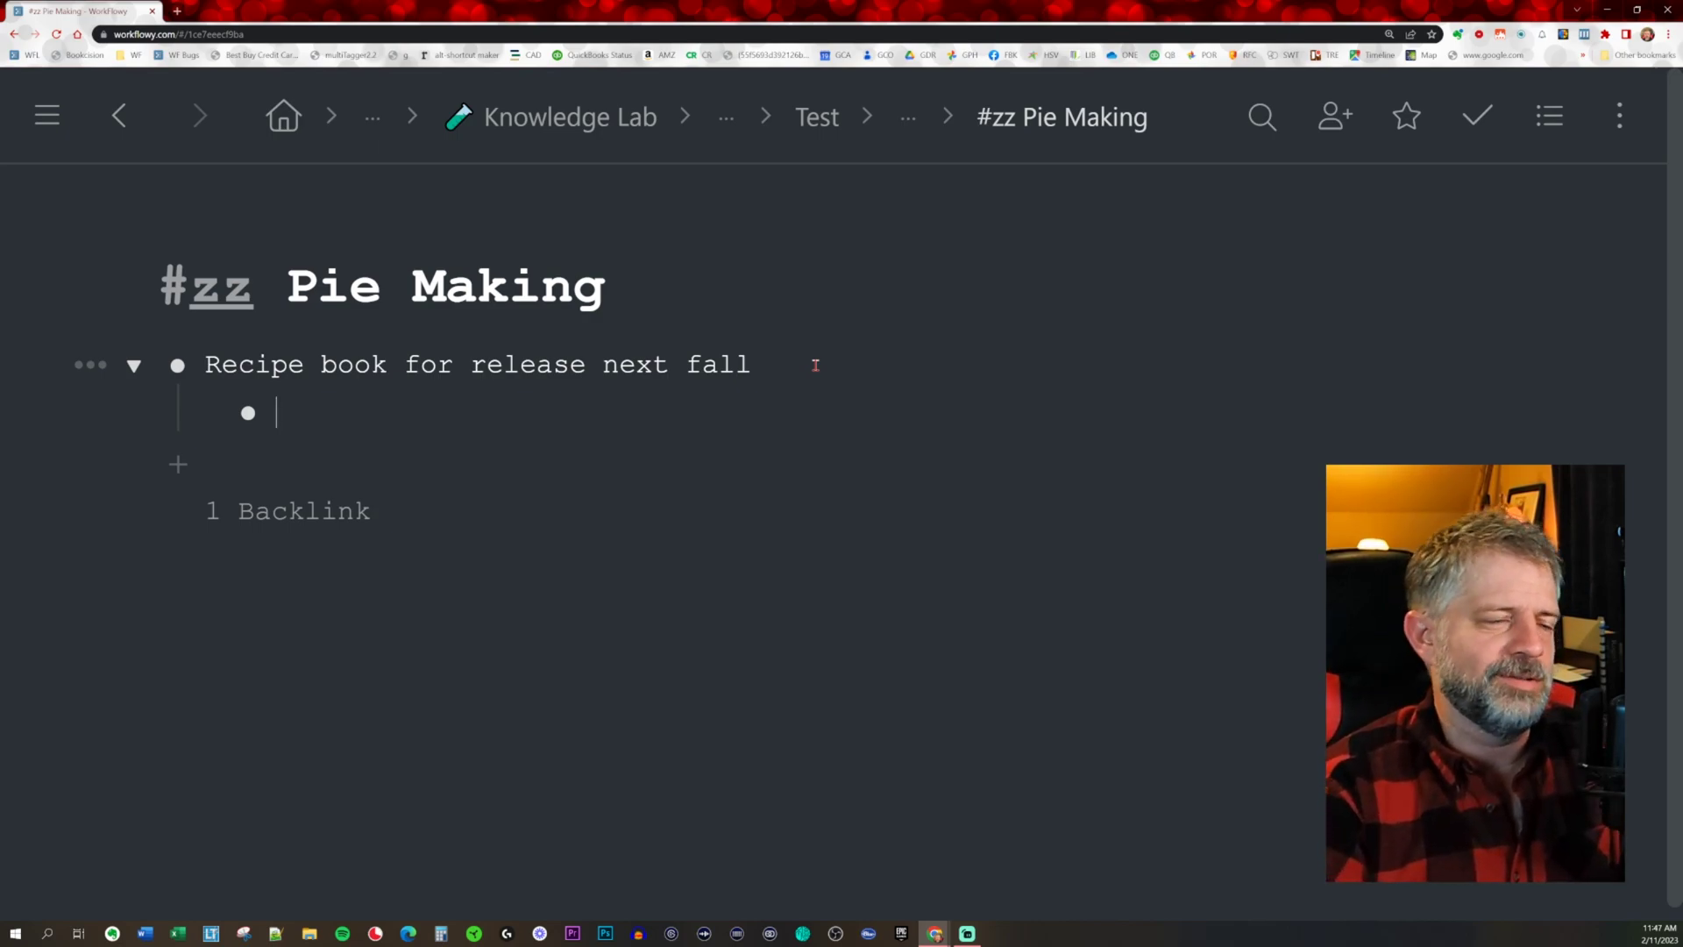
Return to the Test board, zoom the browser out, and collapse the #zz Pie Making card
left_click(817, 117)
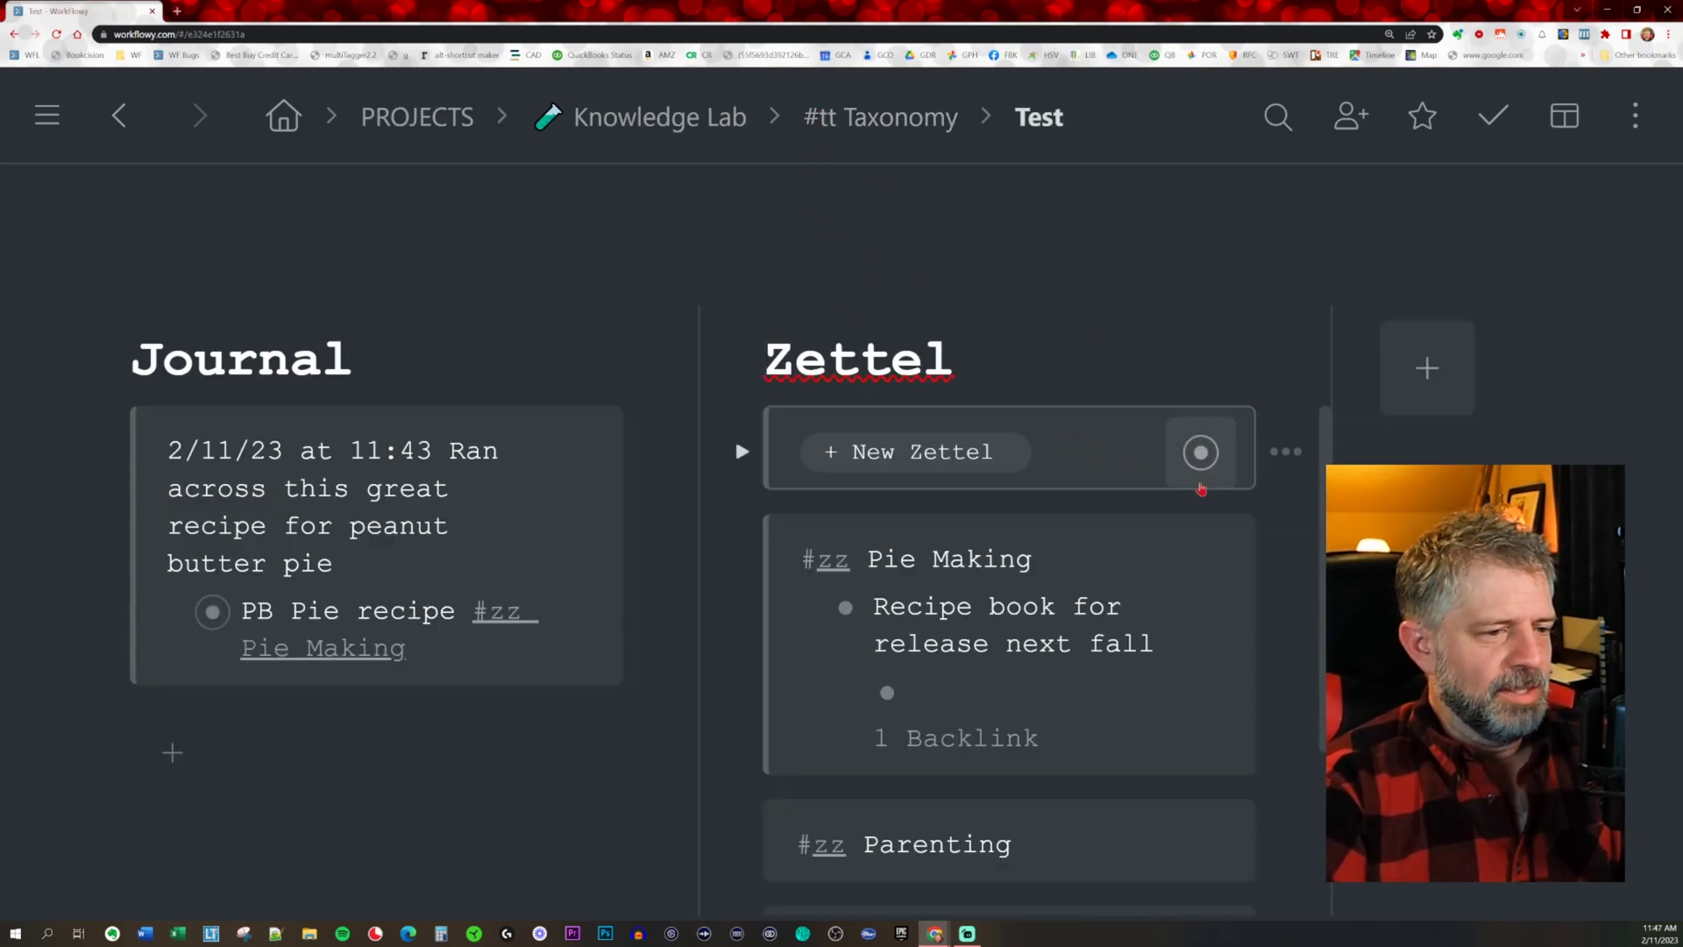
key("ctrl+minus")
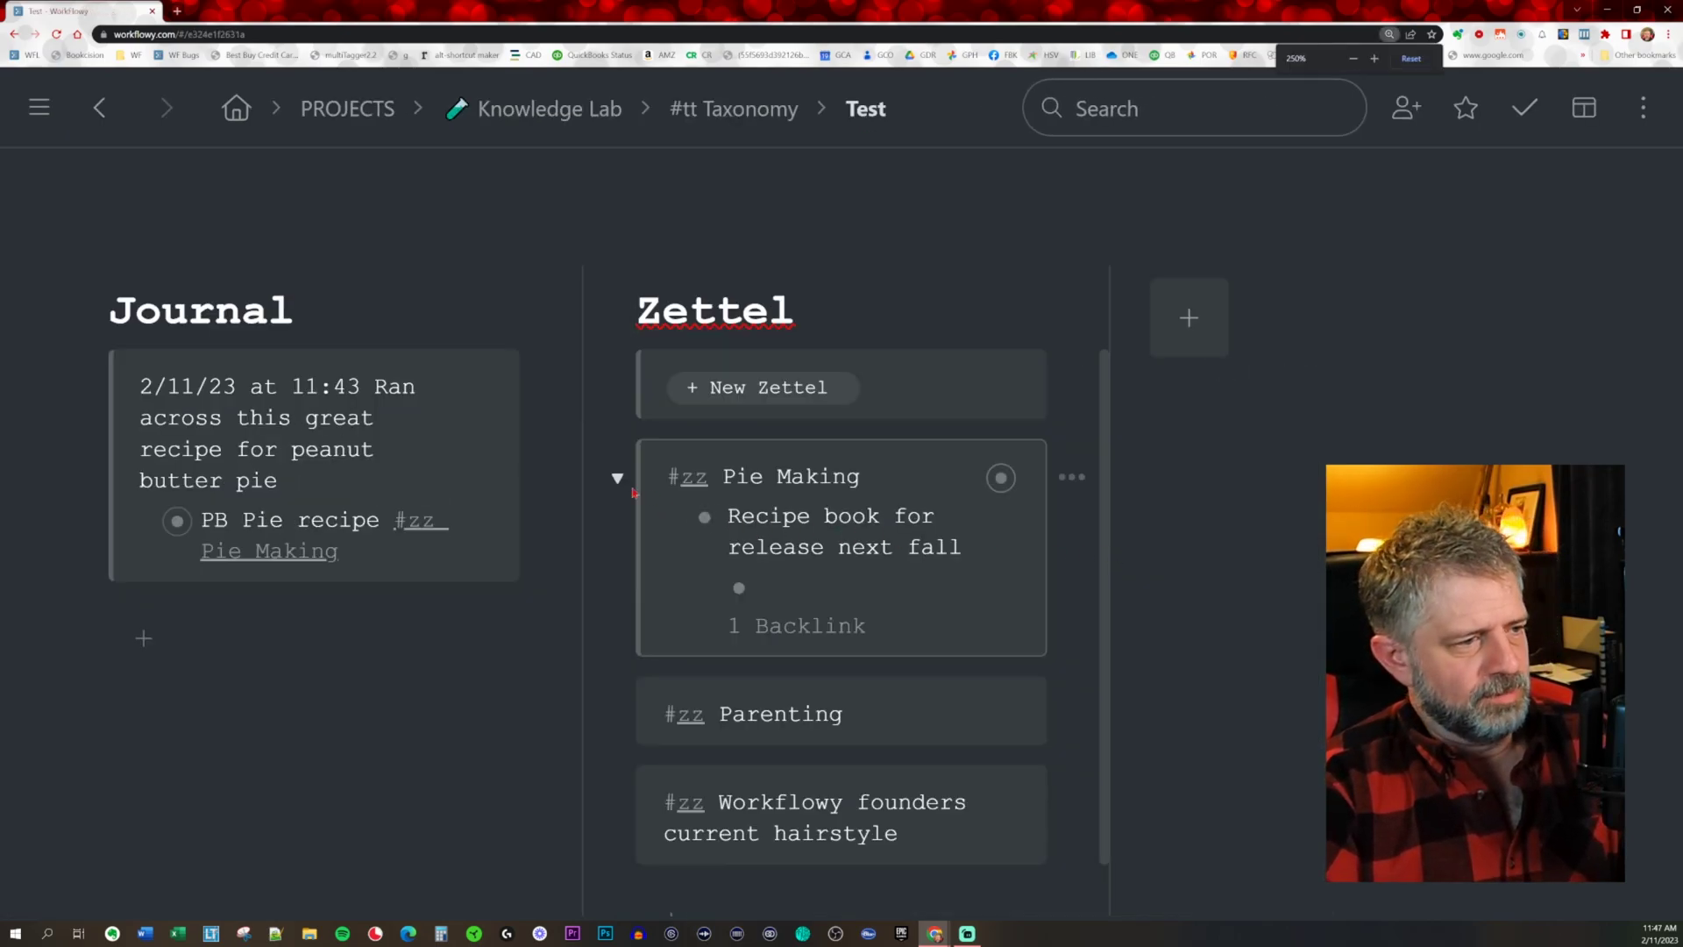
left_click(618, 477)
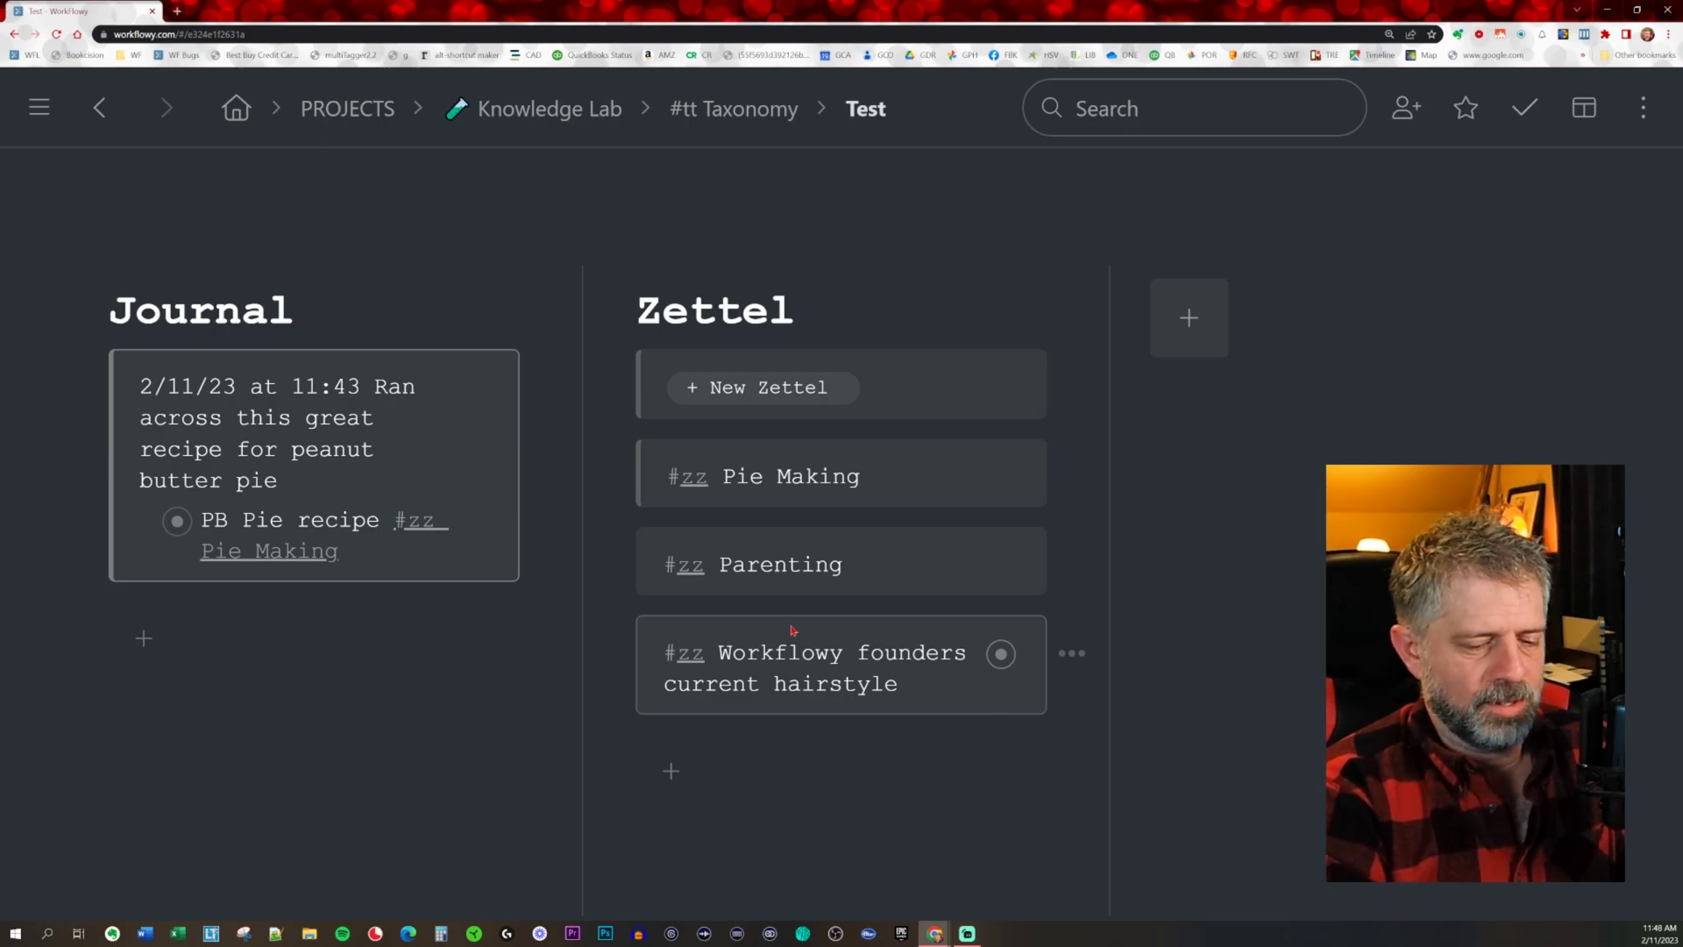
Add a #zz Workflowy founders current hairstyle link to the PB Pie recipe bullet
type("[[")
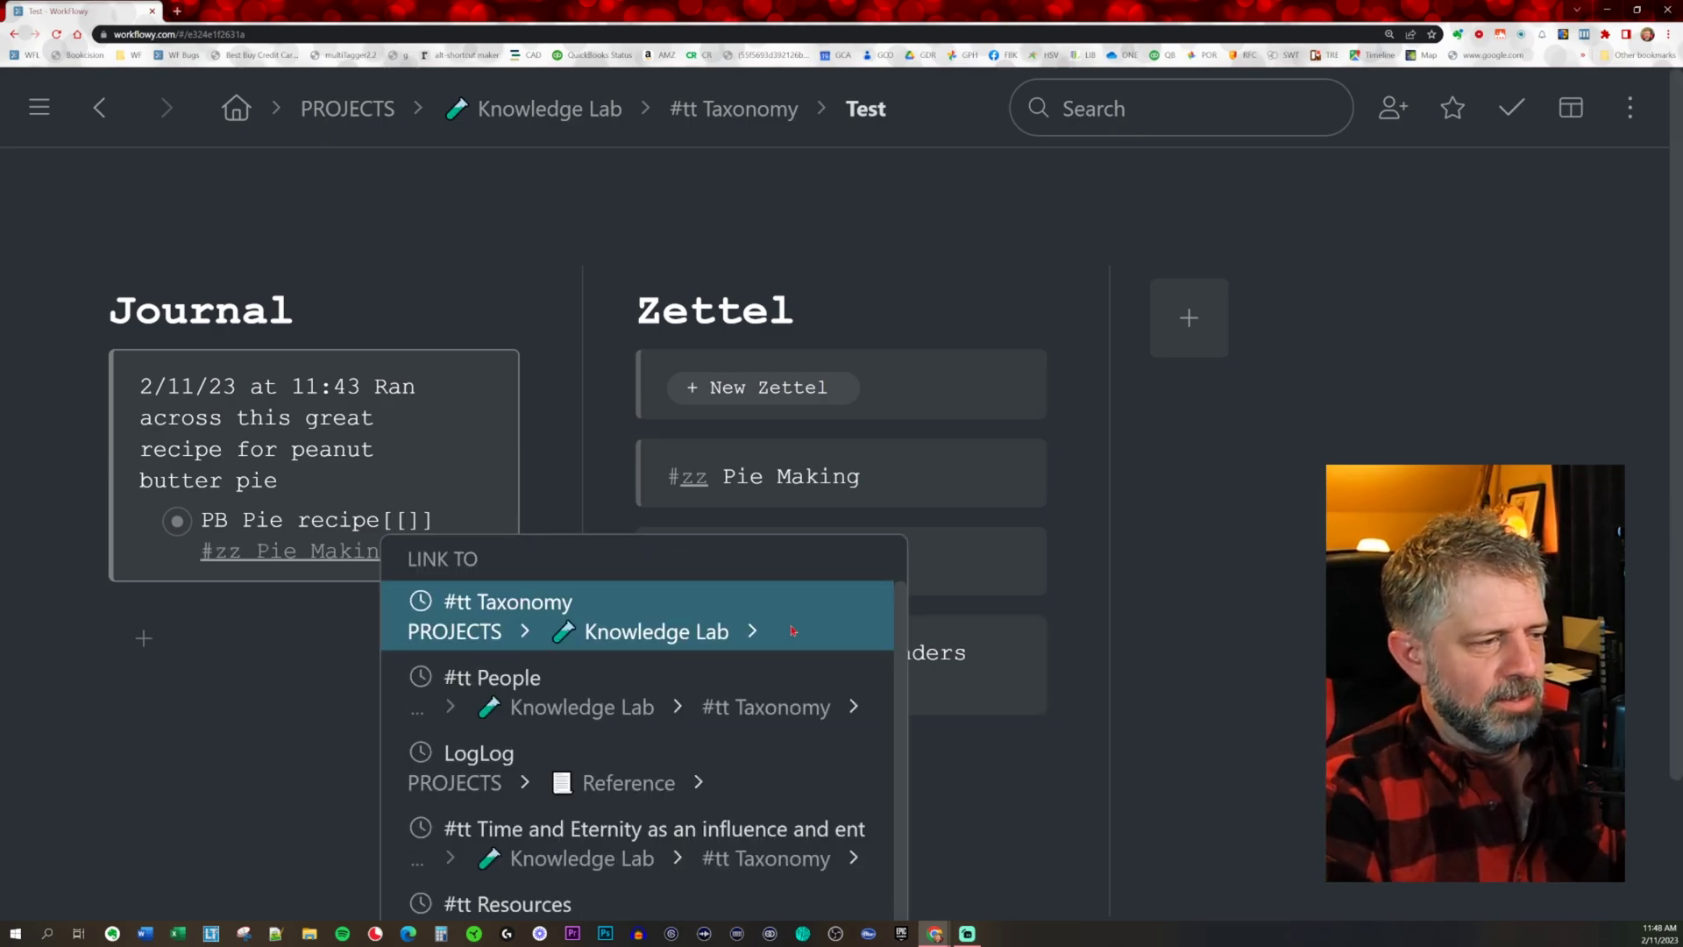
type("#zz")
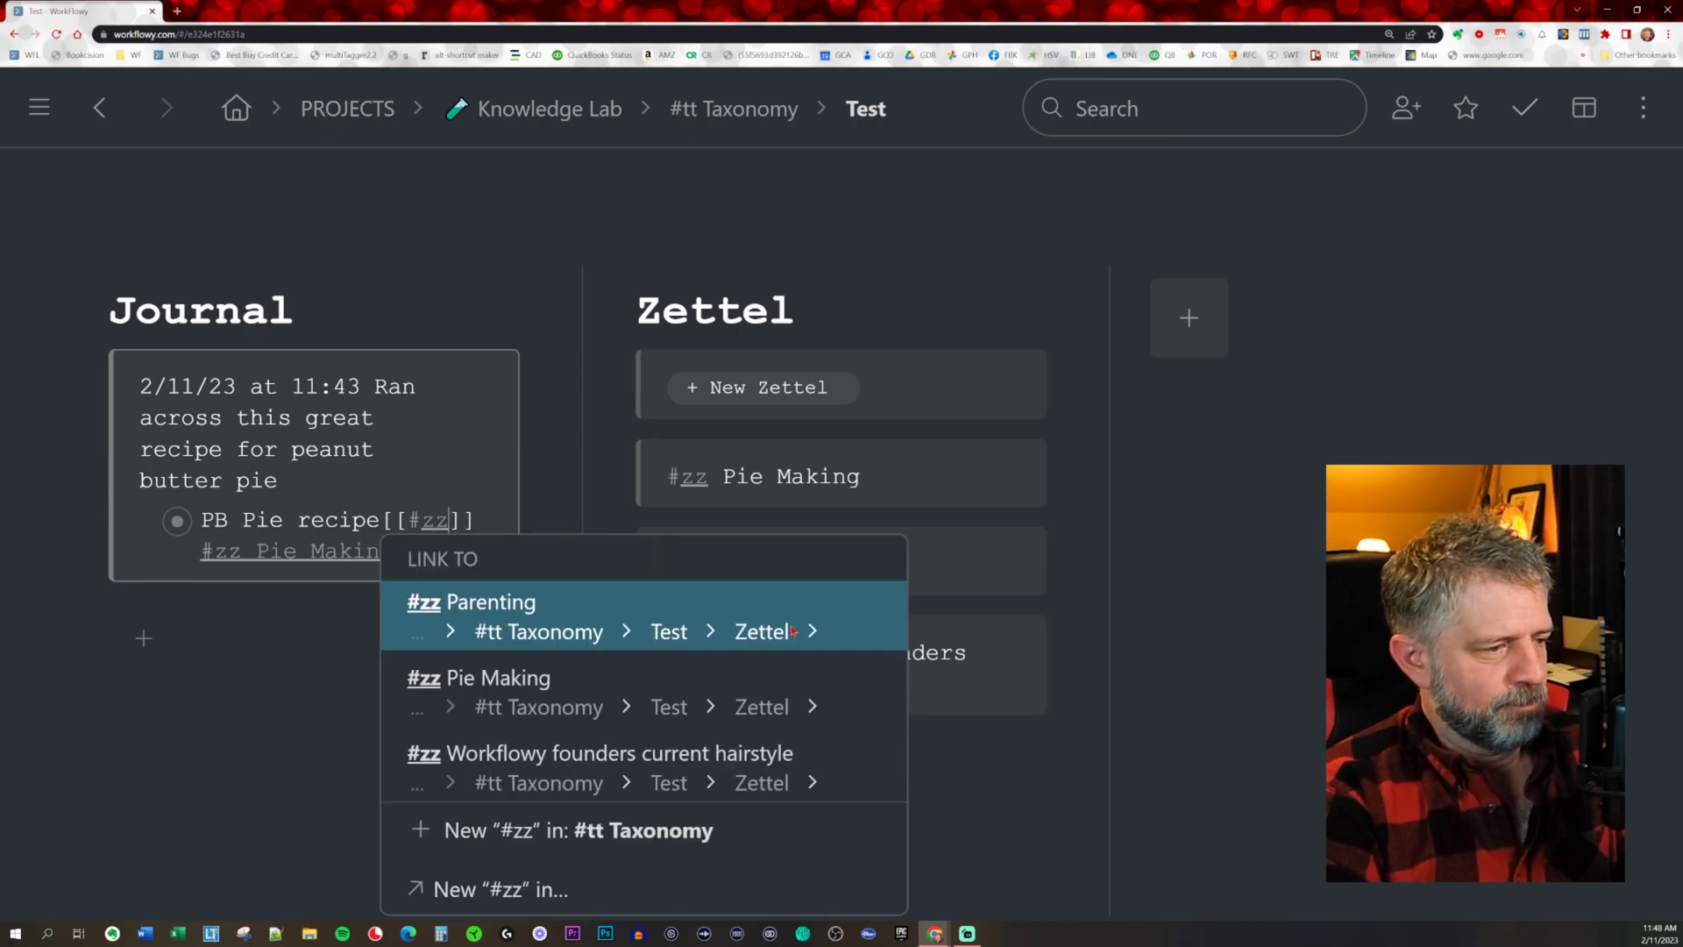
key("Down")
key("Down")
key("Return")
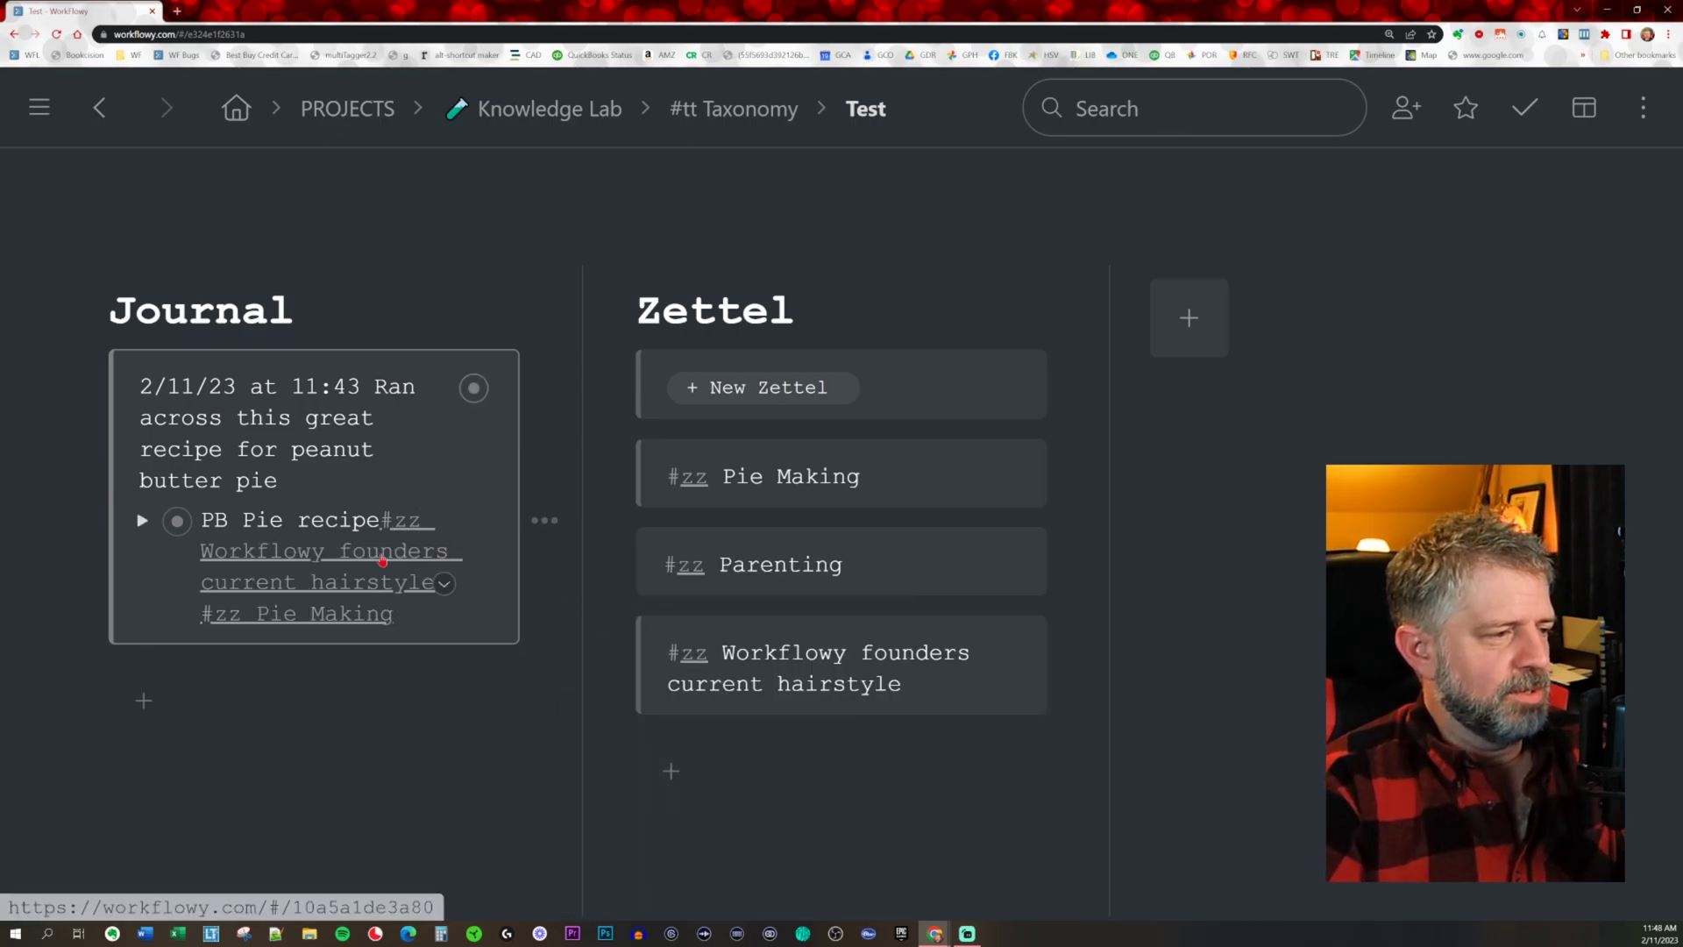
Verify the hairstyle card's backlink and the Pie Making page, then return to the Test board
left_click(616, 656)
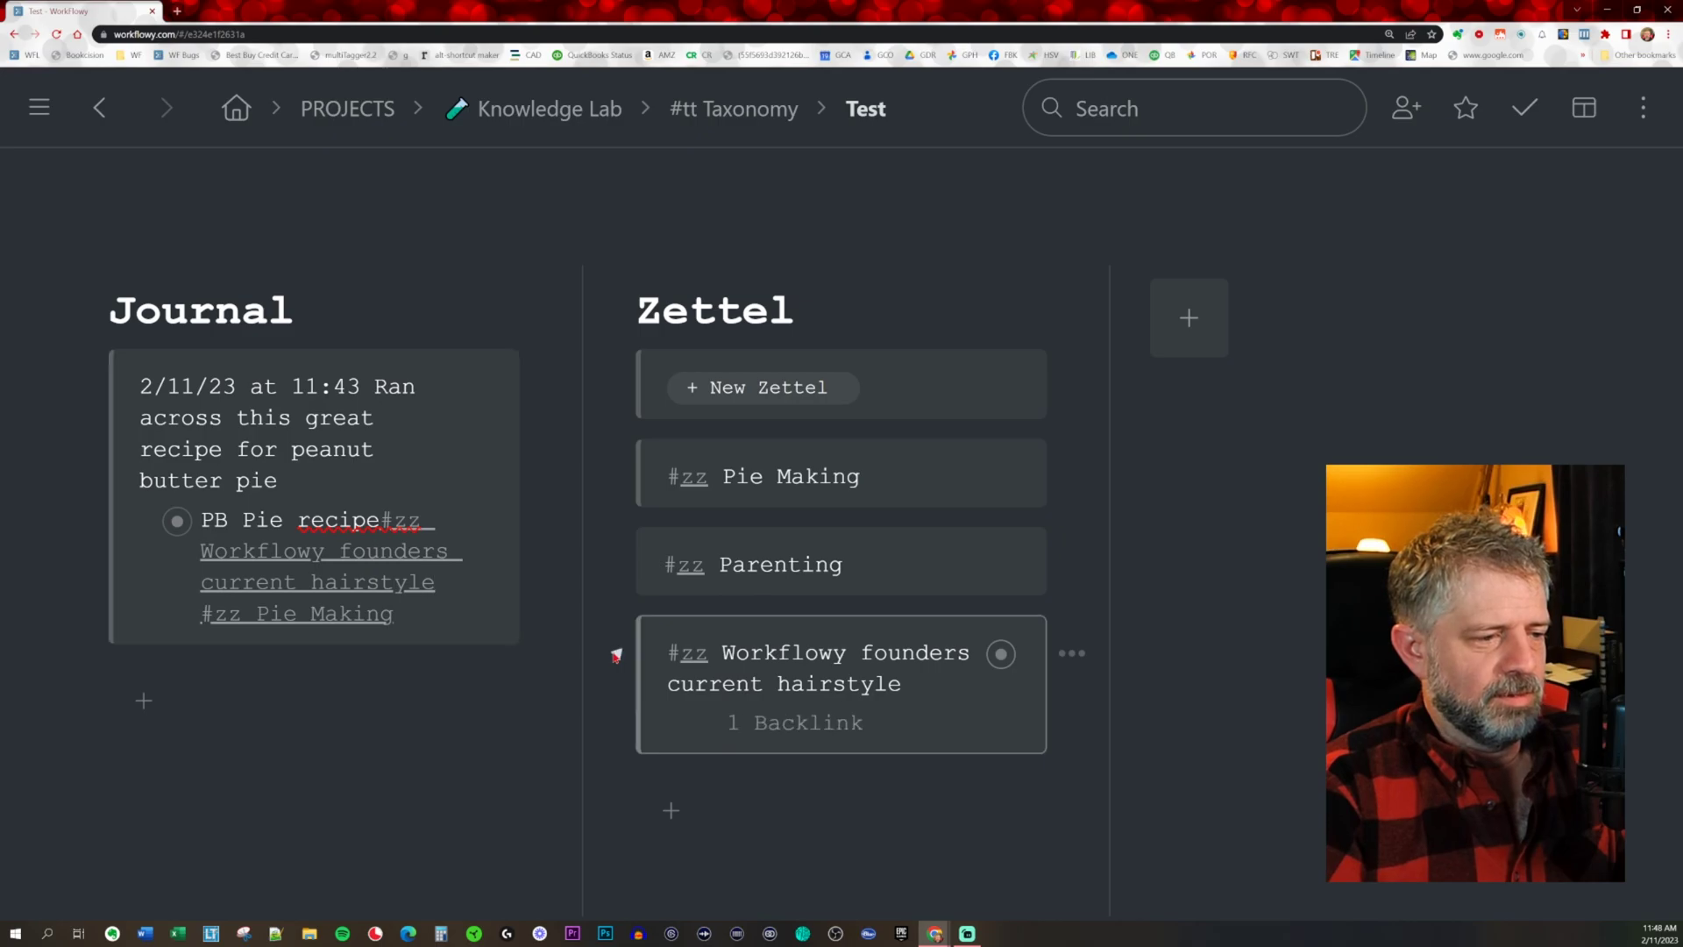
left_click(618, 477)
scroll(789, 684, "down", 1)
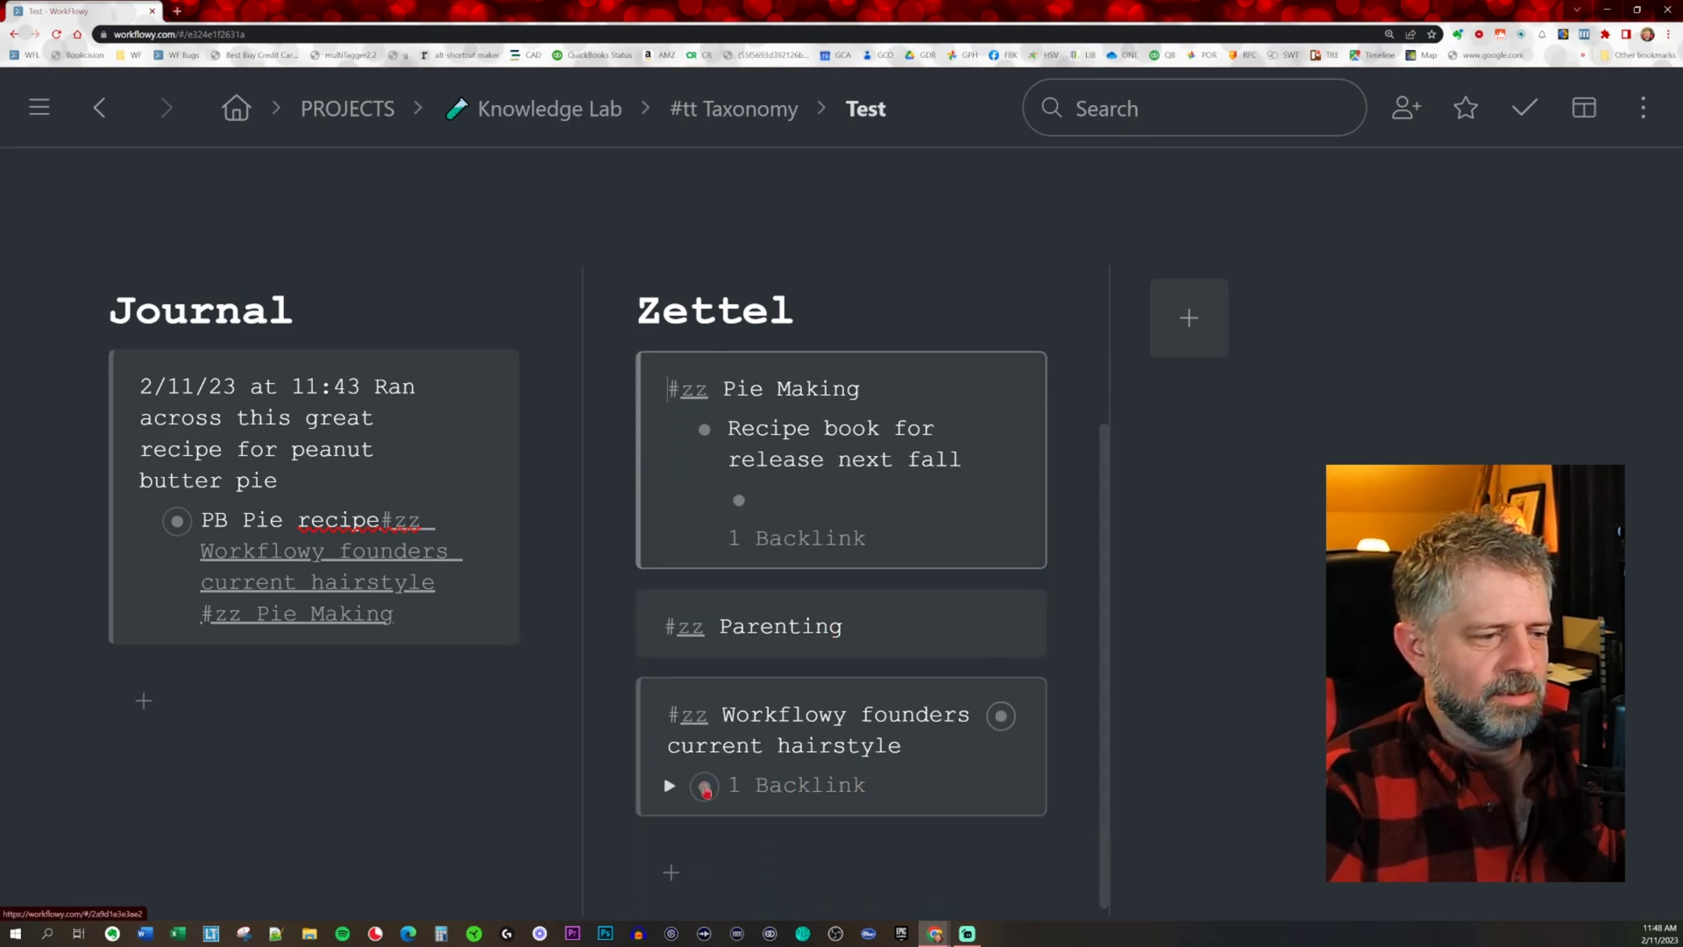
left_click(706, 789)
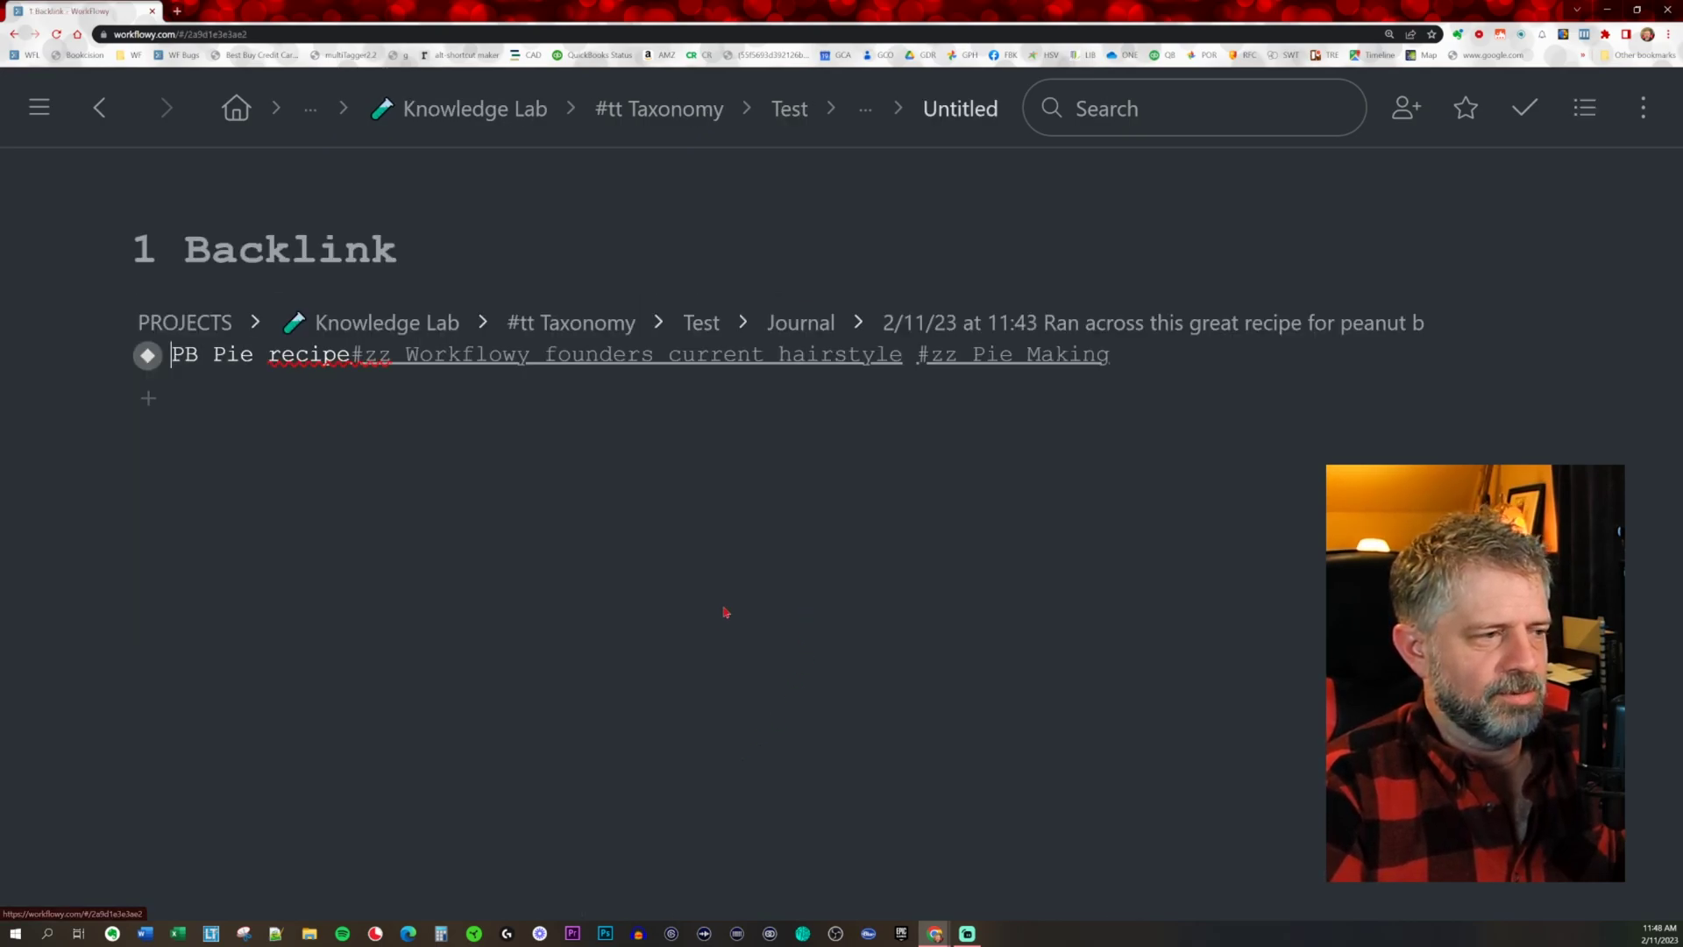
left_click(1023, 362)
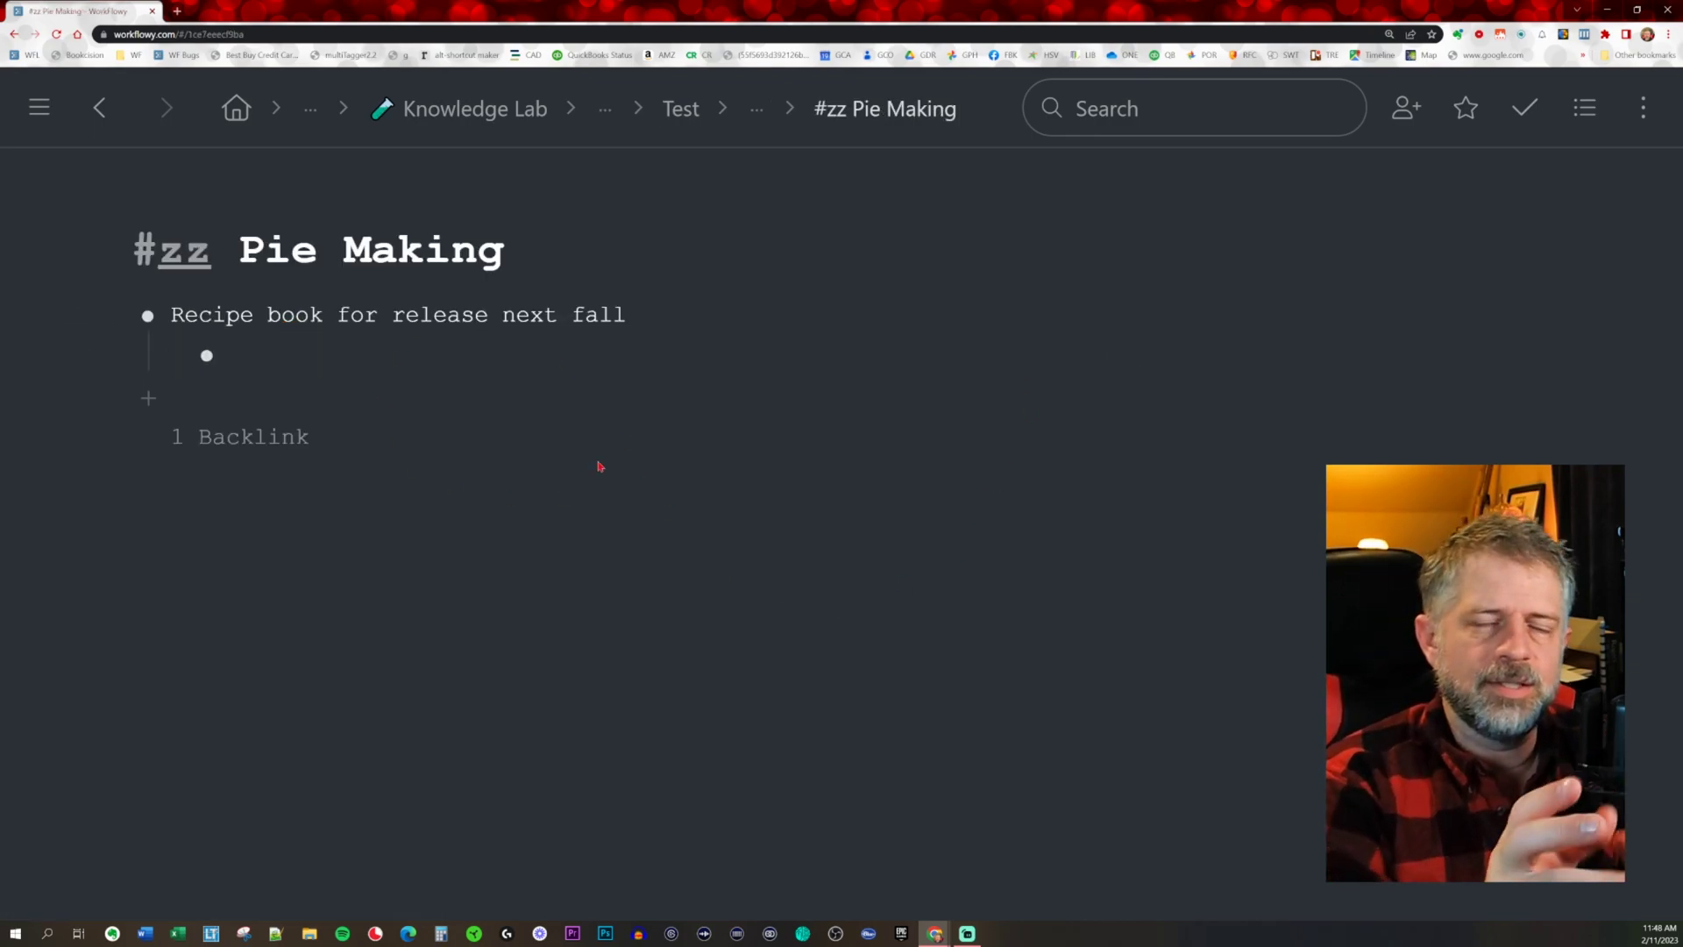
left_click(682, 112)
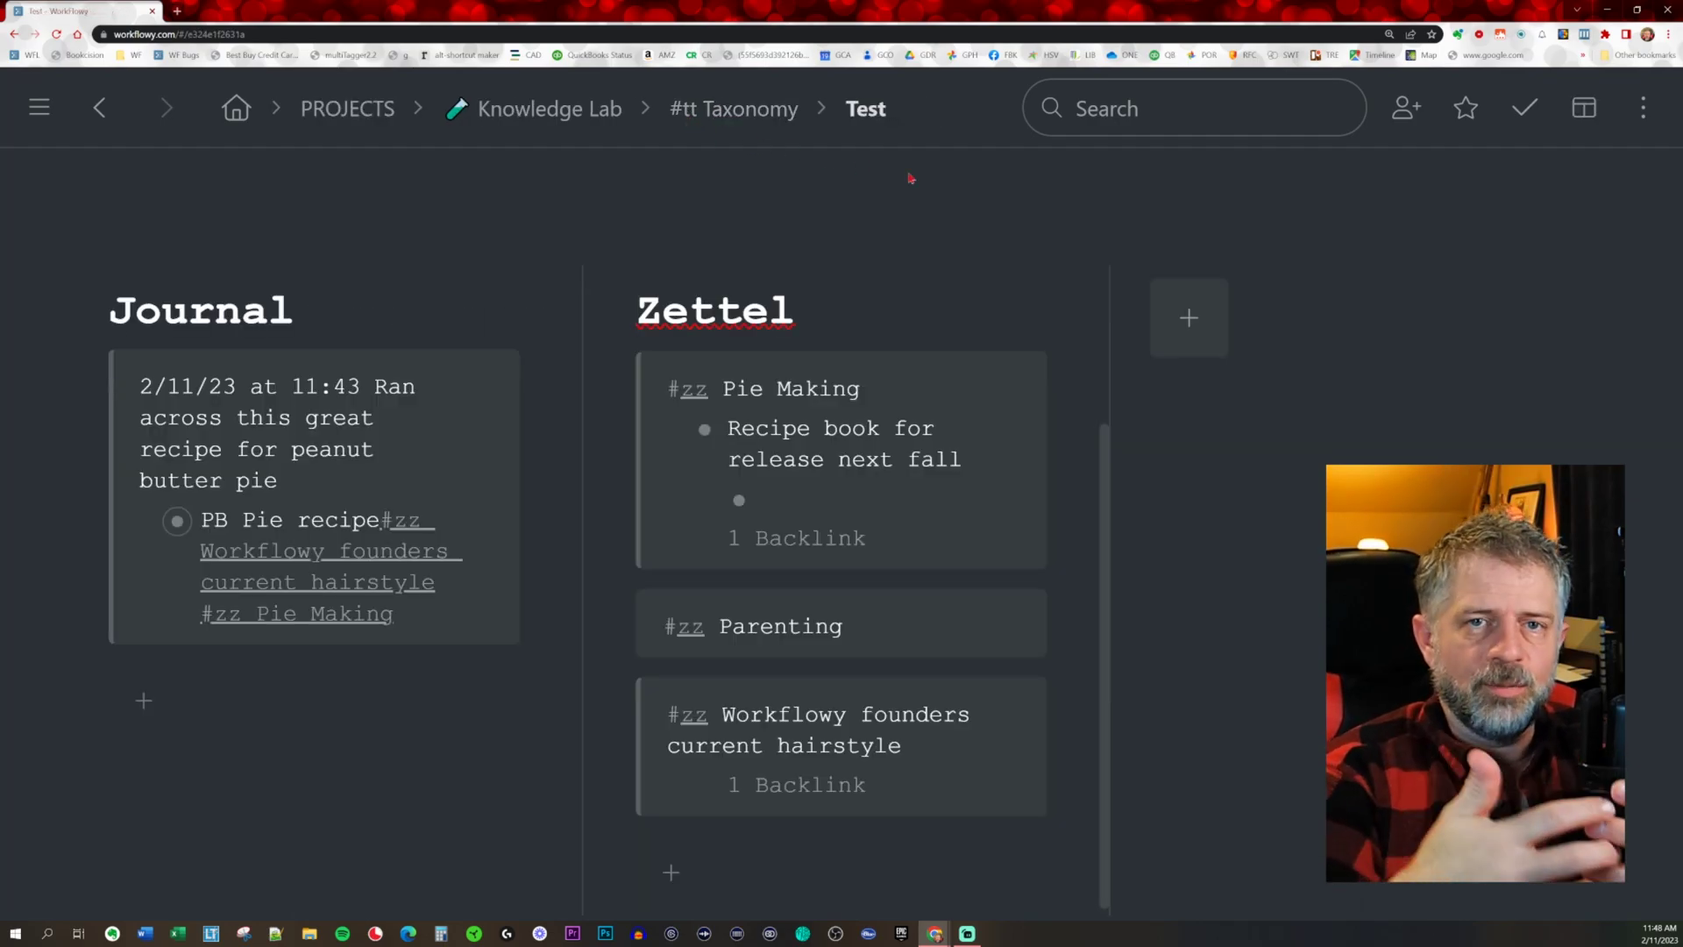